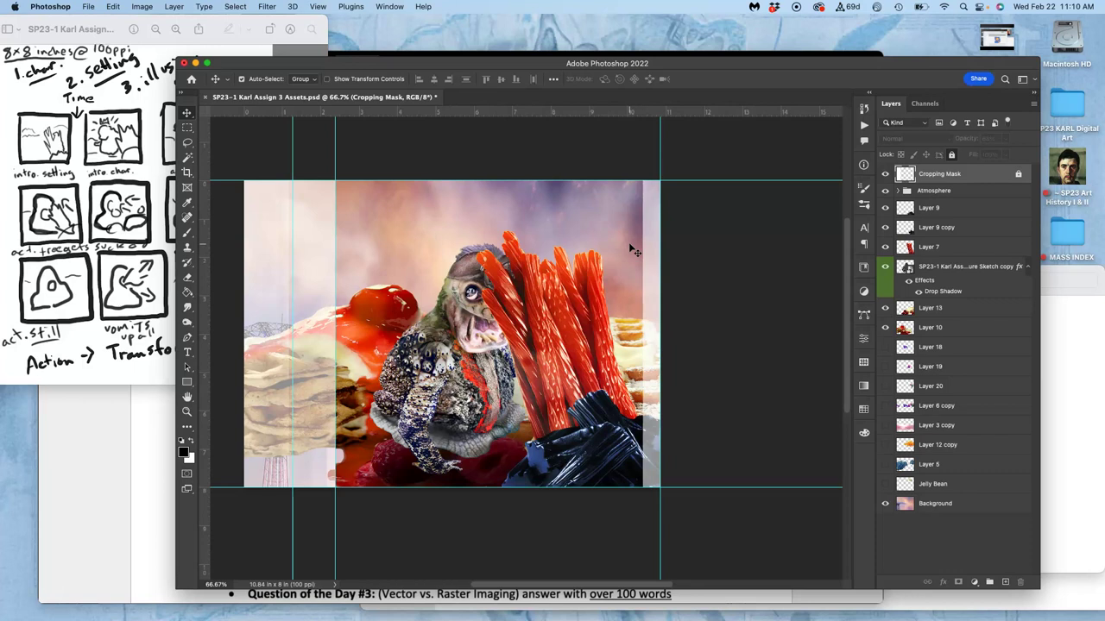
# - Check what Atmosphere, Layer 9, Layer 9 copy, Layer 7, Layer 13 and Layer 10 each contribute by toggling their visibility
pyautogui.click(884, 192)
pyautogui.click(885, 192)
pyautogui.click(885, 192)
pyautogui.click(884, 192)
pyautogui.click(884, 208)
pyautogui.click(885, 208)
pyautogui.click(885, 227)
pyautogui.click(884, 227)
pyautogui.click(883, 247)
pyautogui.click(884, 246)
pyautogui.click(885, 308)
pyautogui.click(884, 308)
pyautogui.click(884, 328)
pyautogui.click(885, 328)
# - Show Layer 19, Layer 20 and Layer 6 copy, with Layer 6 copy as the active layer
pyautogui.moveTo(884, 386); pyautogui.dragTo(885, 408)
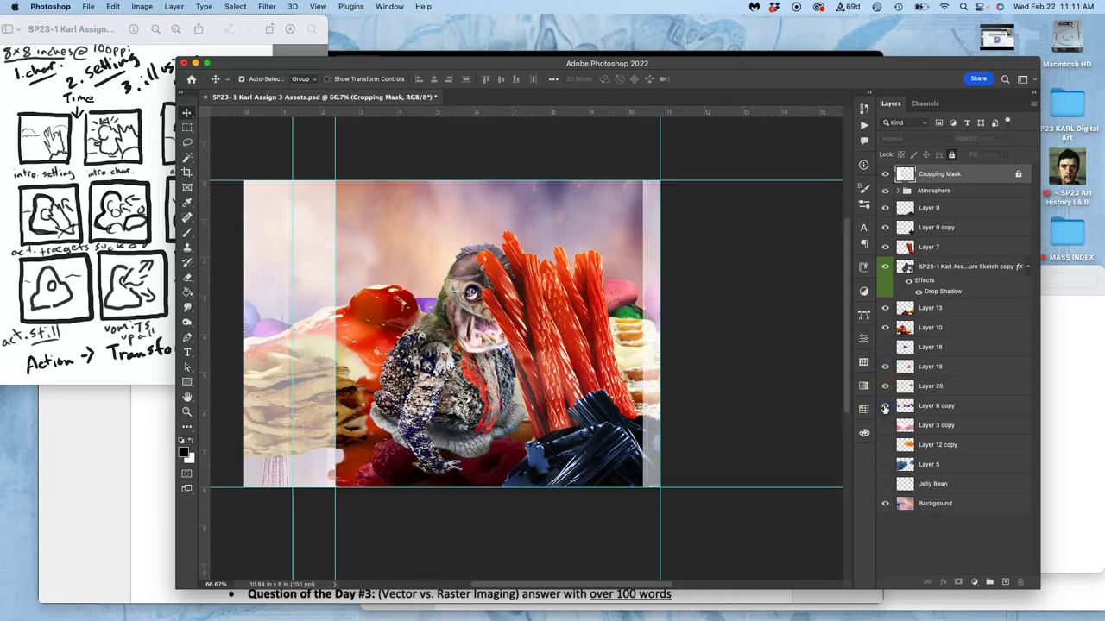
pyautogui.click(885, 406)
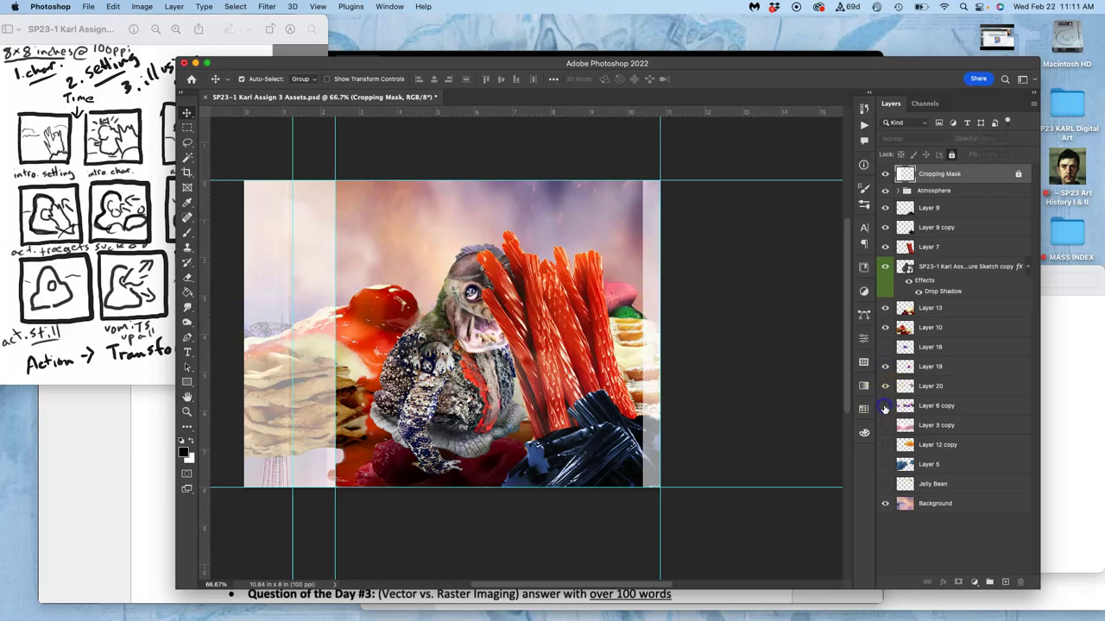
pyautogui.click(928, 406)
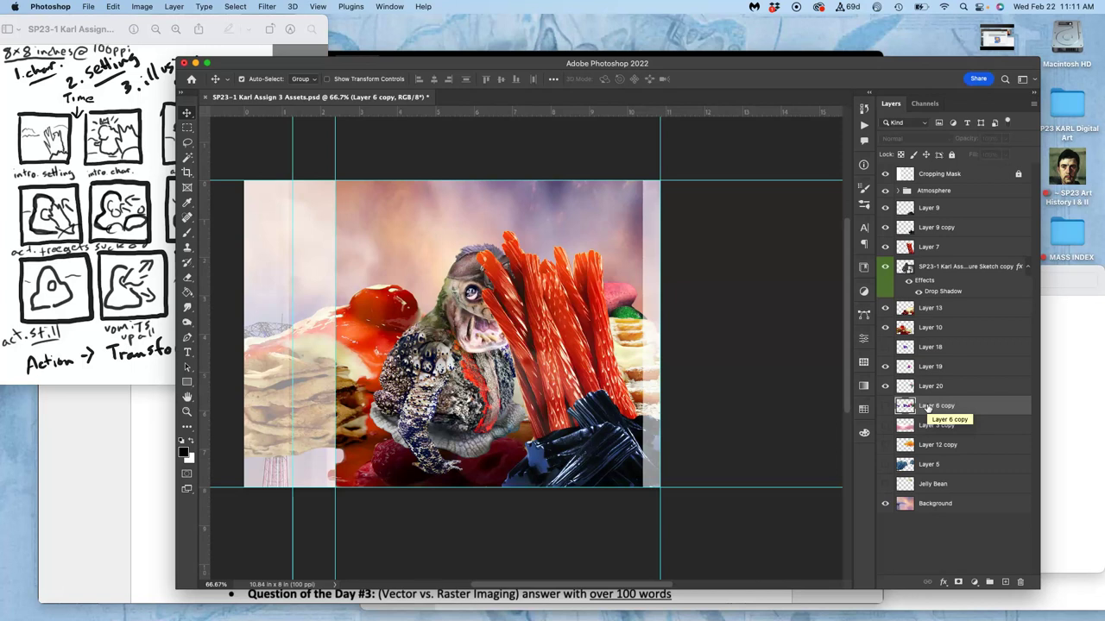
pyautogui.click(885, 405)
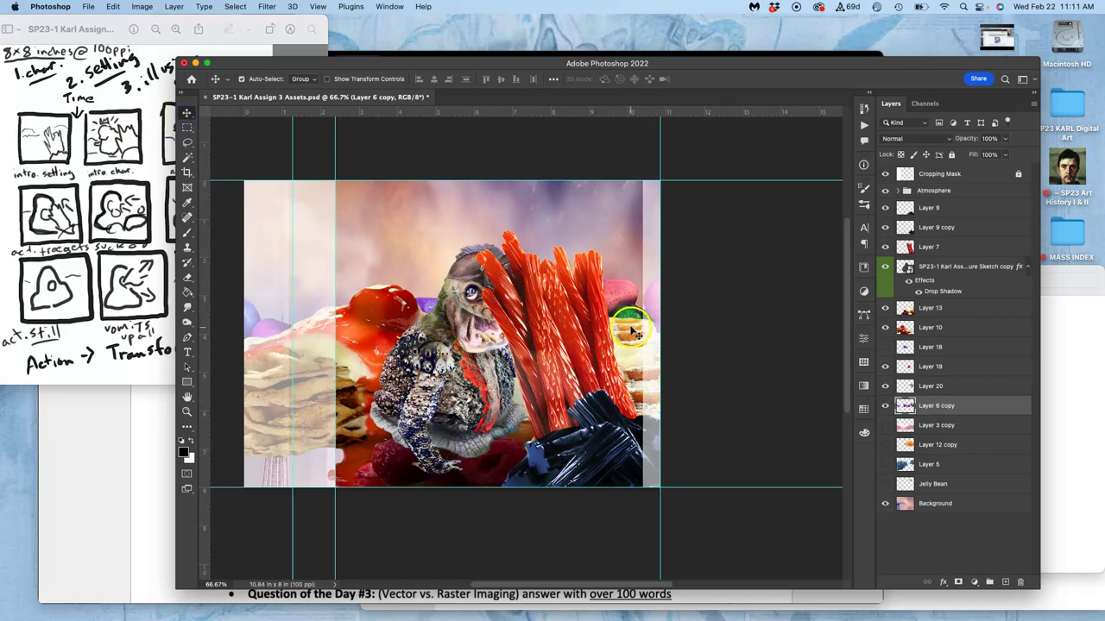
# - Turn off Auto-Select, move the jelly beans on Layer 6 copy upward behind the monster, and flip them horizontally
pyautogui.click(242, 78)
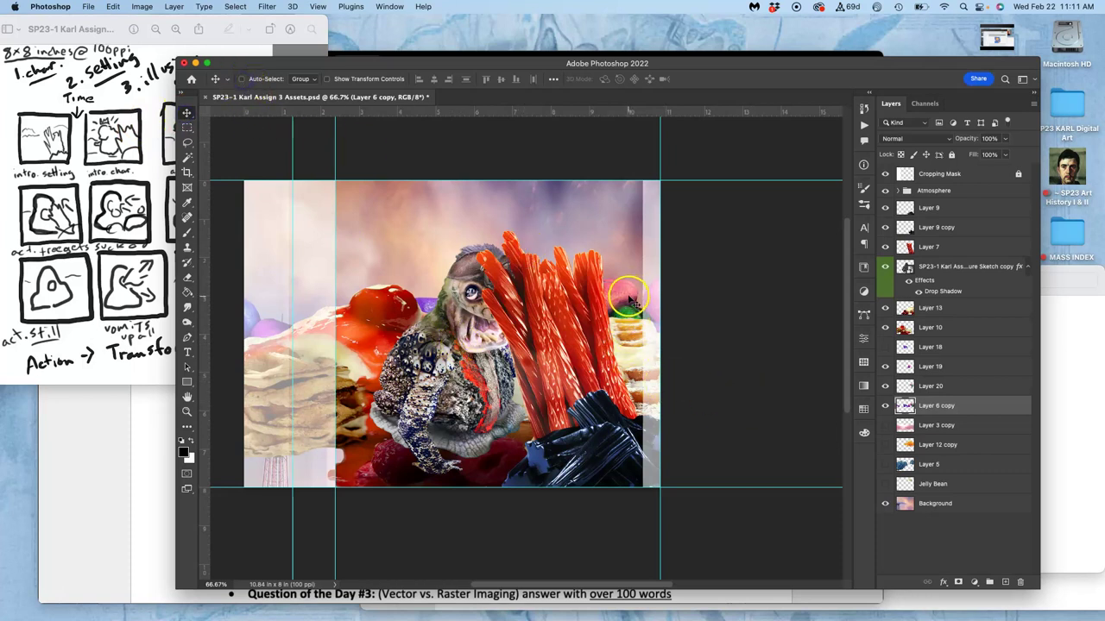
pyautogui.moveTo(634, 317); pyautogui.dragTo(617, 271)
pyautogui.hotkey('ctrl', 't')
pyautogui.rightClick(424, 265)
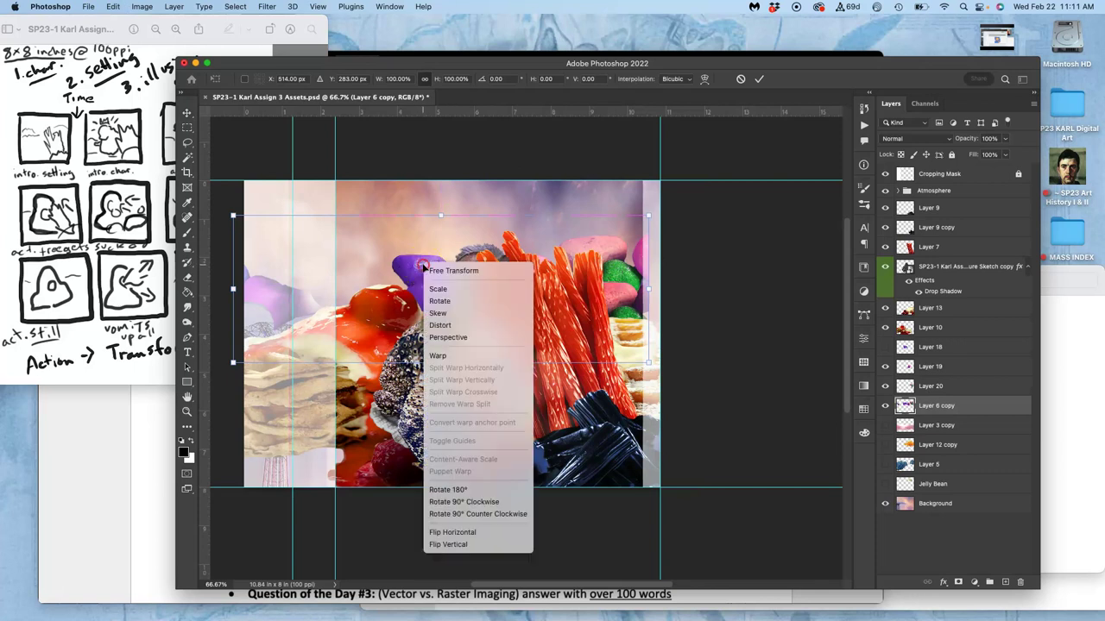
pyautogui.click(472, 533)
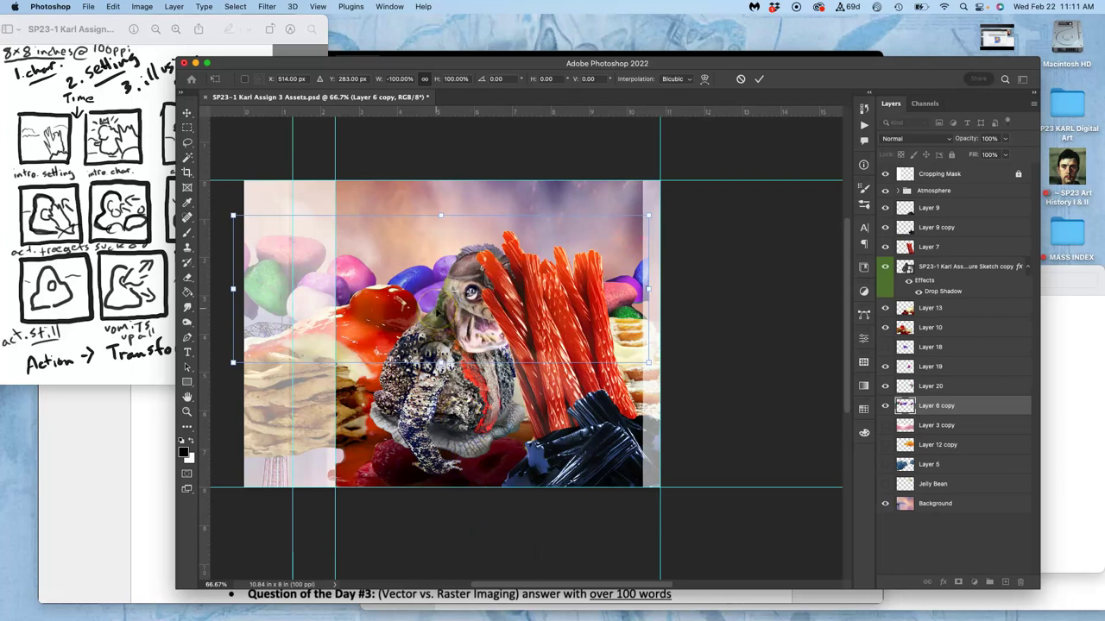
pyautogui.press('Return')
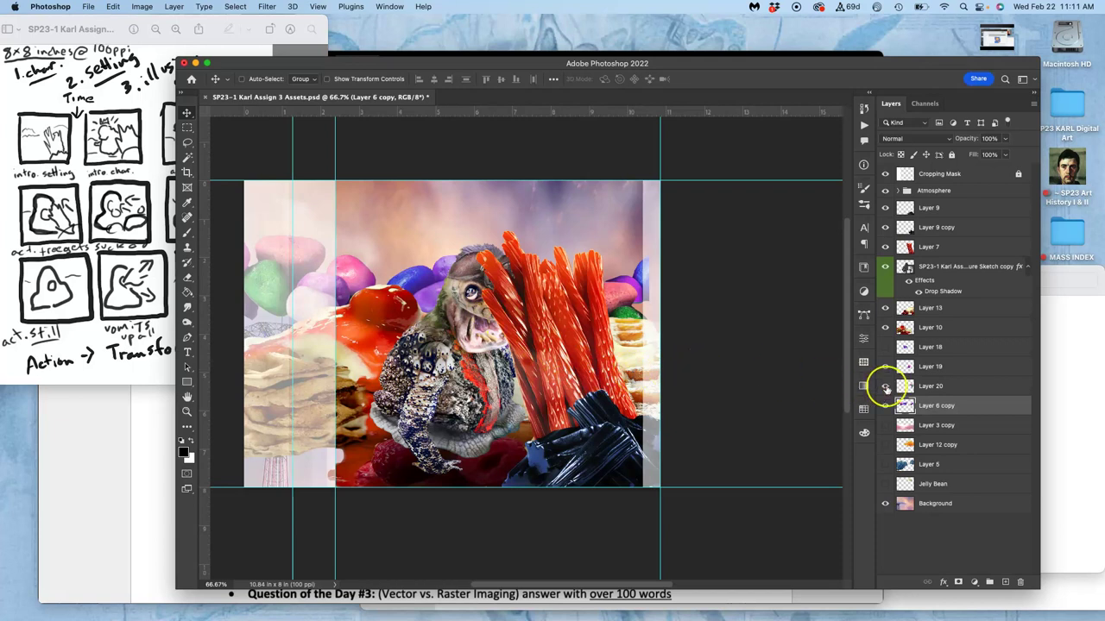
# - Hide Layer 19, Layer 20 and Layer 6 copy
pyautogui.click(884, 367)
pyautogui.click(883, 387)
pyautogui.click(884, 406)
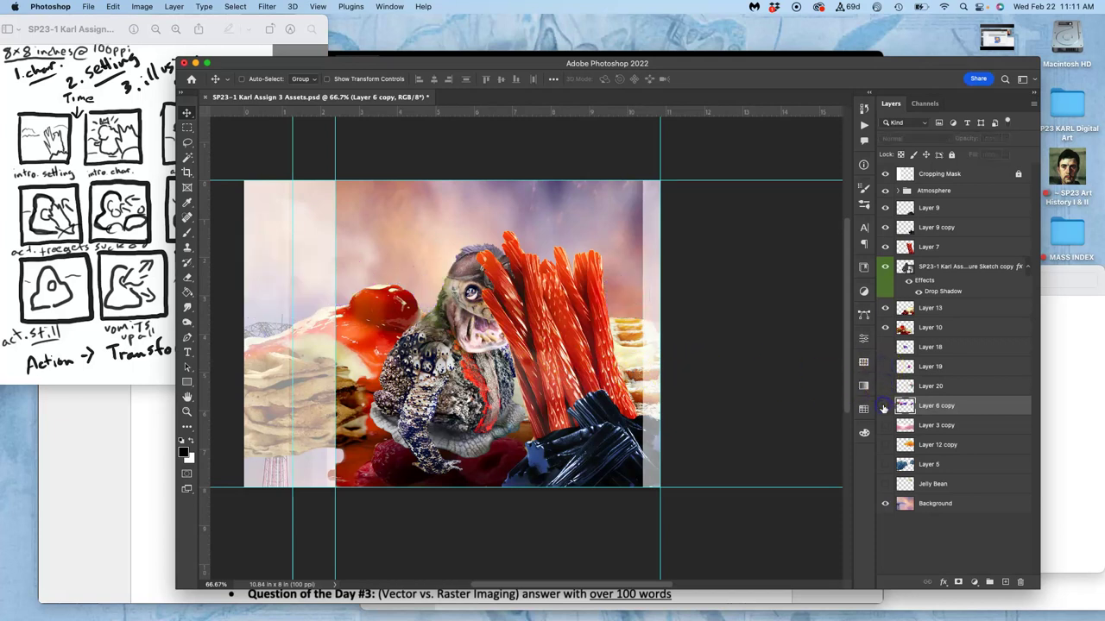
# - Show Layer 3 copy, Layer 12 copy, Layer 5 and the Jelly Bean layer
pyautogui.click(885, 425)
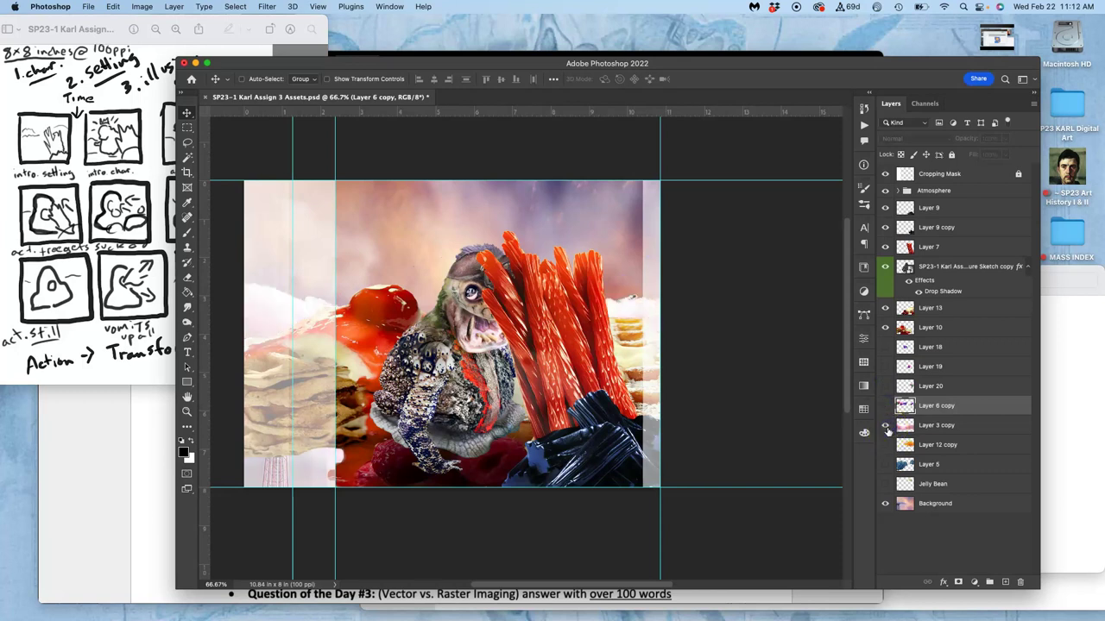
pyautogui.click(884, 445)
pyautogui.click(884, 464)
pyautogui.click(884, 484)
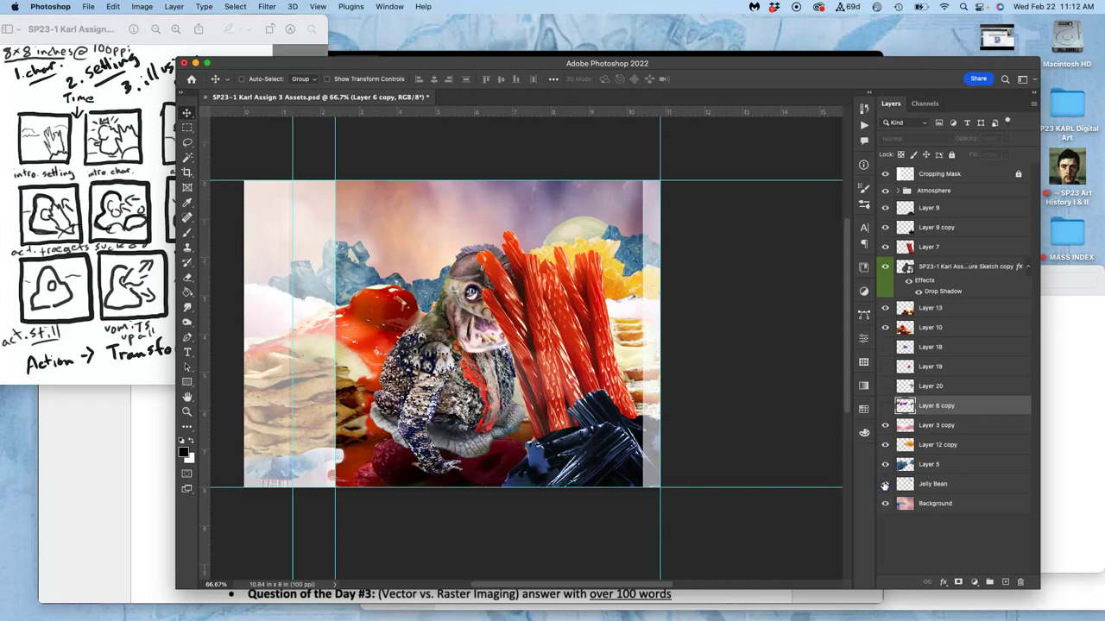
pyautogui.click(884, 484)
# - Move the green jelly bean on the Jelly Bean layer into the open sky above the red cherry
pyautogui.click(932, 484)
pyautogui.moveTo(625, 250); pyautogui.dragTo(379, 201)
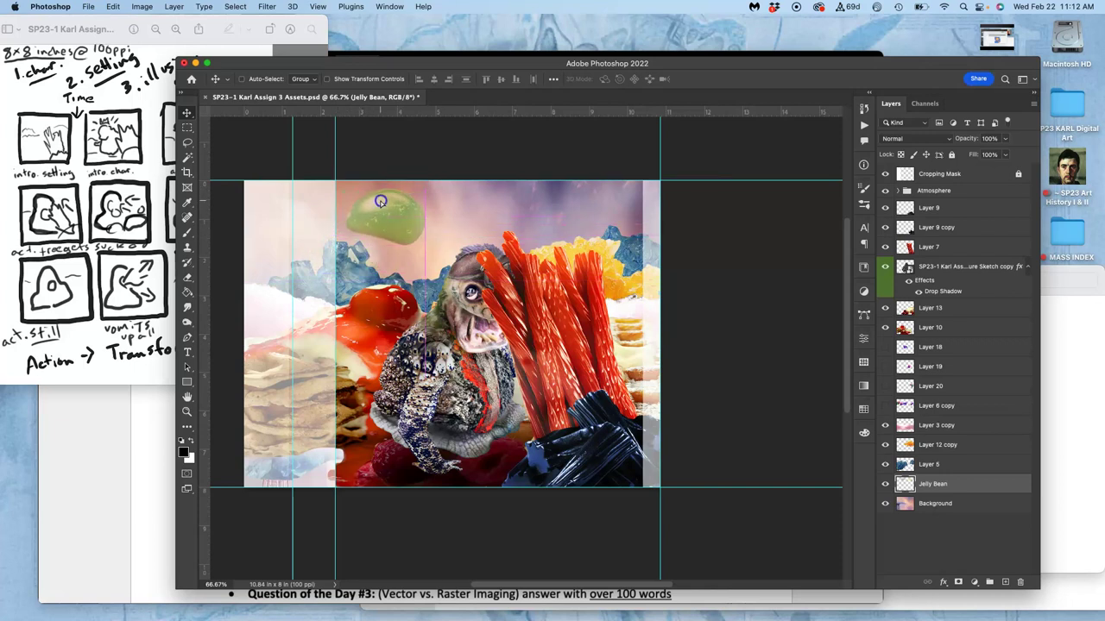
pyautogui.click(409, 233)
pyautogui.scroll(3, 412, 240)
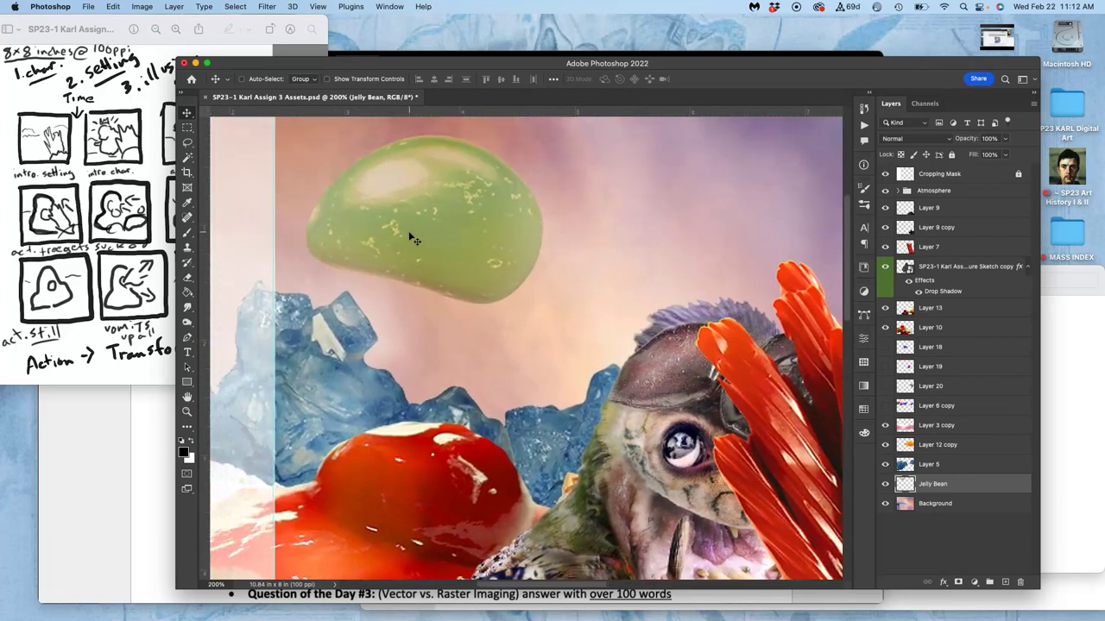
pyautogui.scroll(-2, 236, 161)
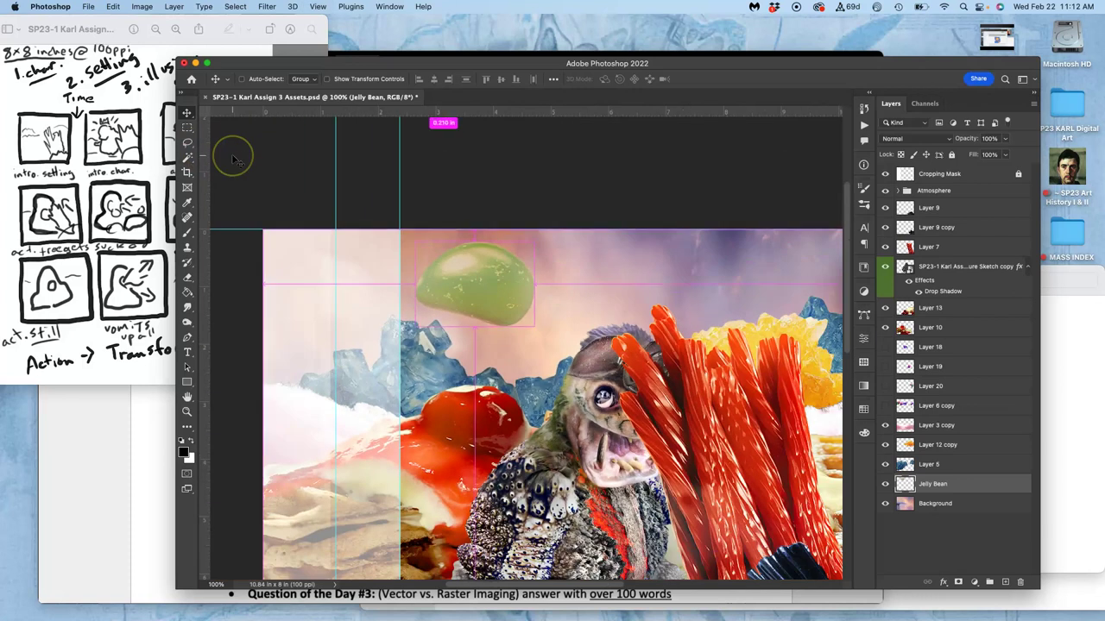
# - Duplicate the Jelly Bean layer, rotate the copy about -171°, and place it just below the original to form a sphere
pyautogui.click(187, 144)
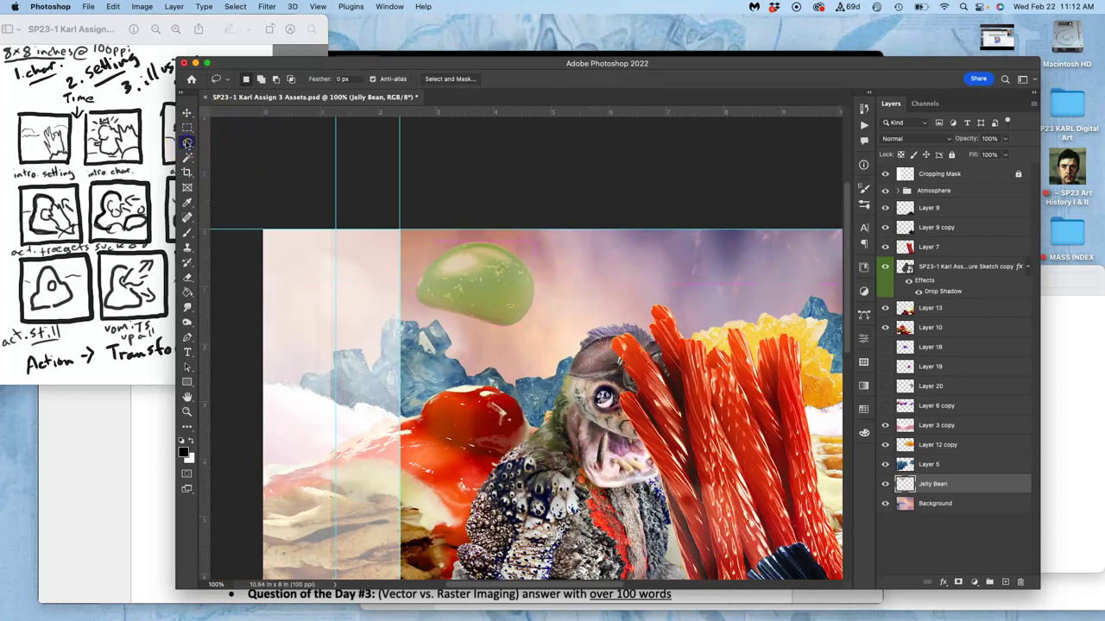
pyautogui.press('super+j')
pyautogui.press('super+t')
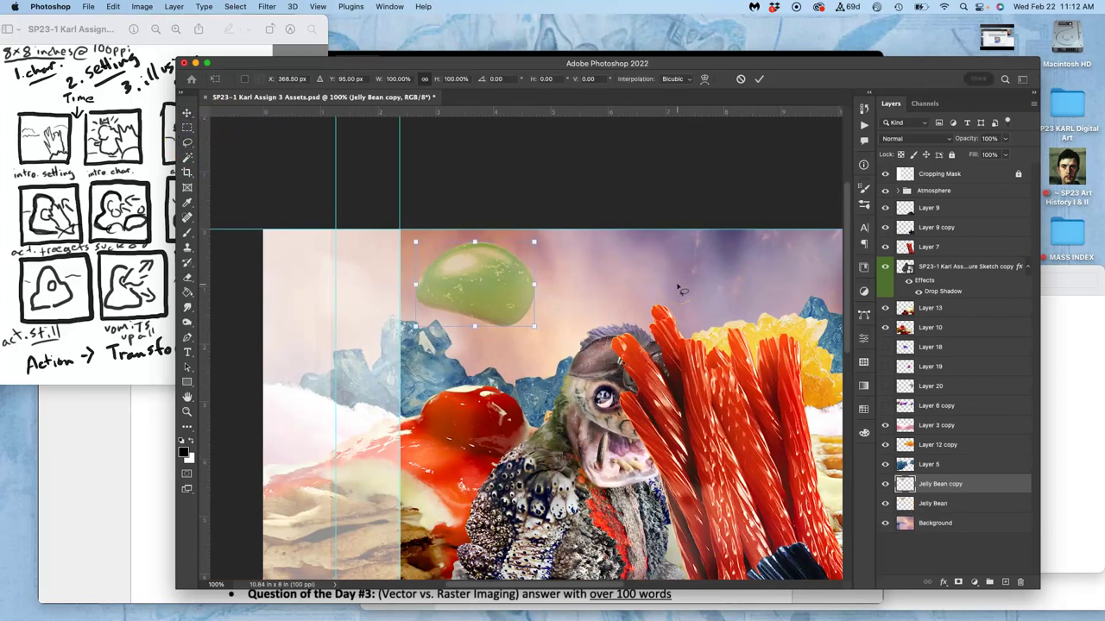
pyautogui.moveTo(543, 246); pyautogui.dragTo(469, 319)
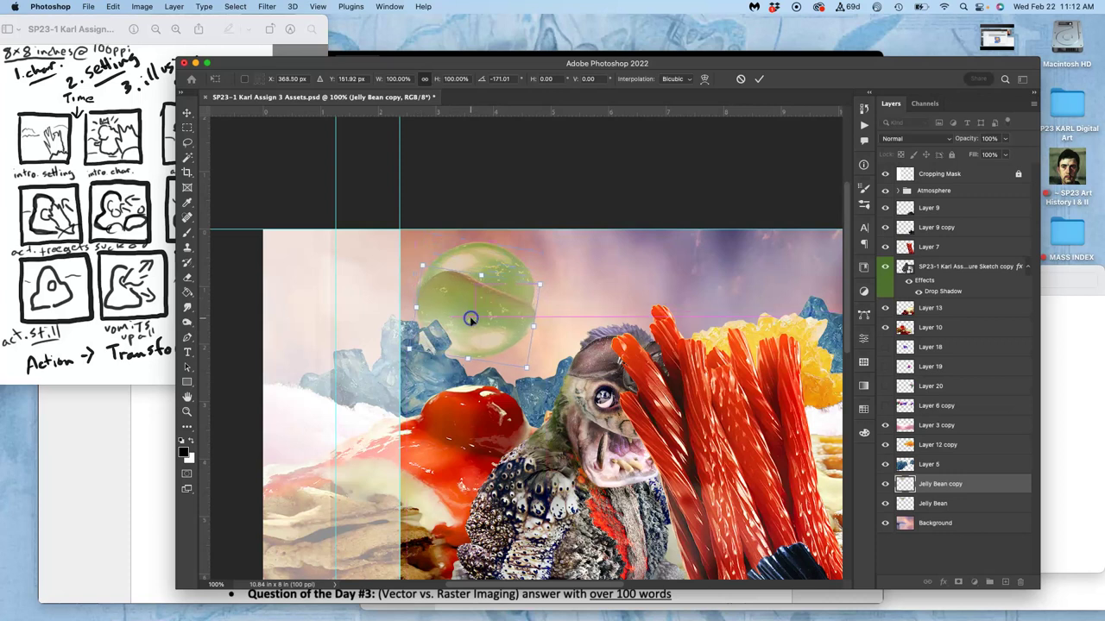
# - Warp the Jelly Bean copy so its edges line up with the original bean
pyautogui.rightClick(511, 306)
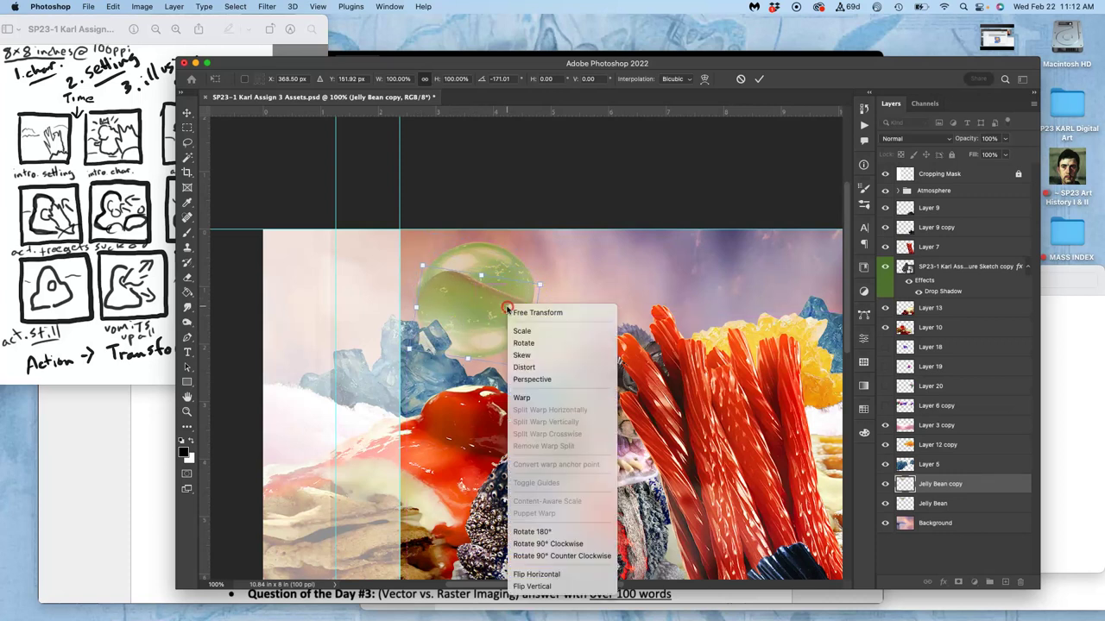
pyautogui.click(523, 398)
pyautogui.moveTo(531, 290); pyautogui.dragTo(560, 303)
pyautogui.press('Return')
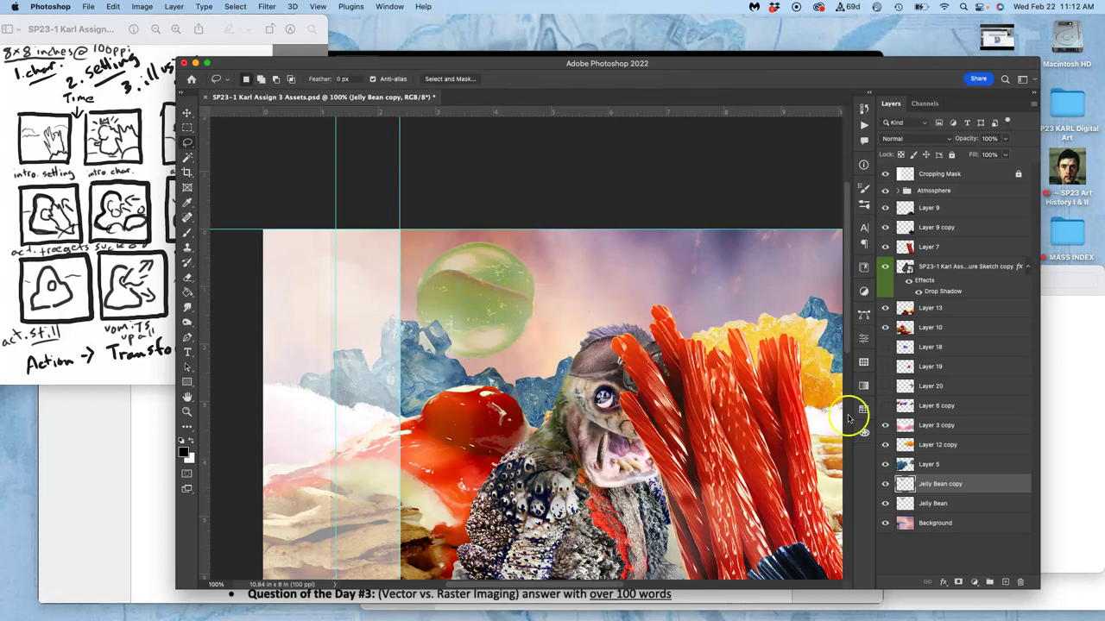
# - Erase the hard seam on Jelly Bean copy with a soft 43 px Eraser, and merge it with the Jelly Bean layer
pyautogui.click(975, 487)
pyautogui.click(884, 484)
pyautogui.click(883, 485)
pyautogui.click(187, 276)
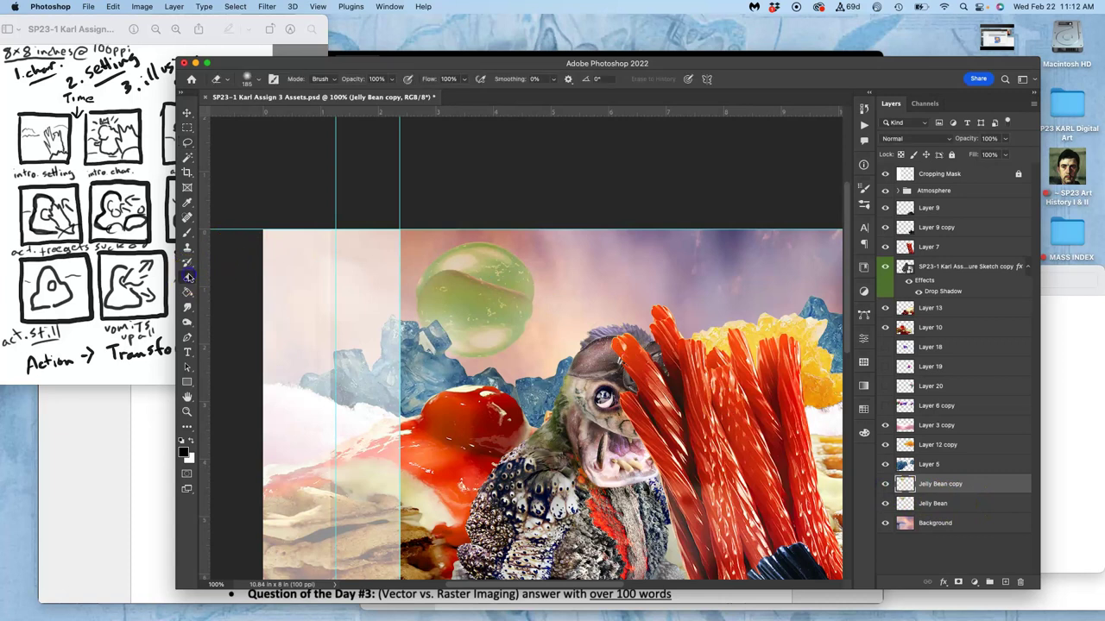
pyautogui.click(256, 80)
pyautogui.moveTo(290, 115); pyautogui.dragTo(255, 115)
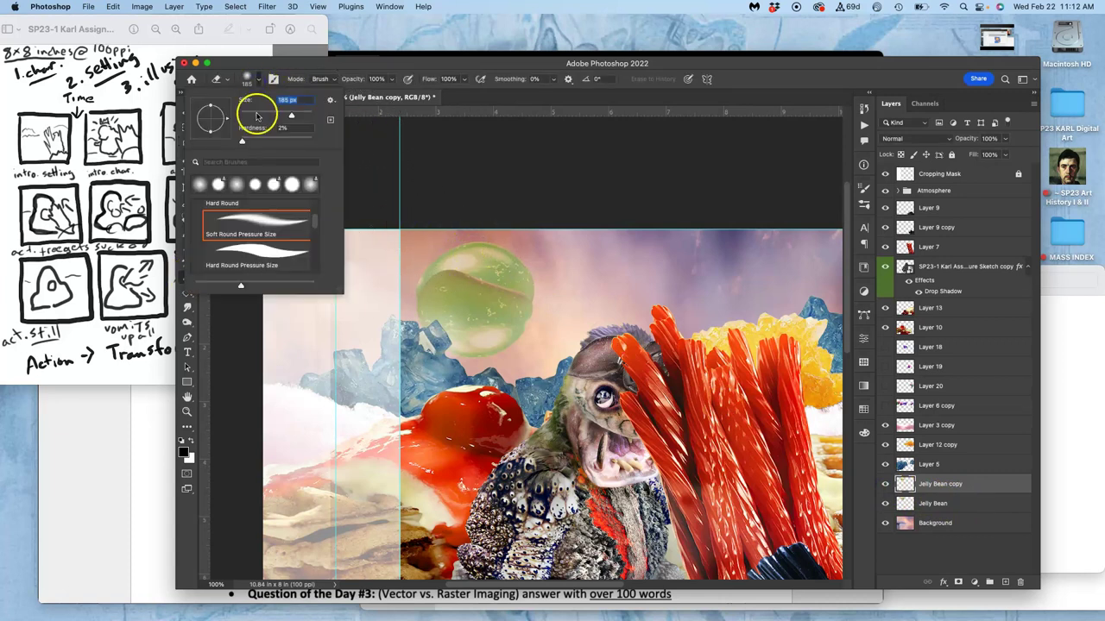
pyautogui.click(521, 287)
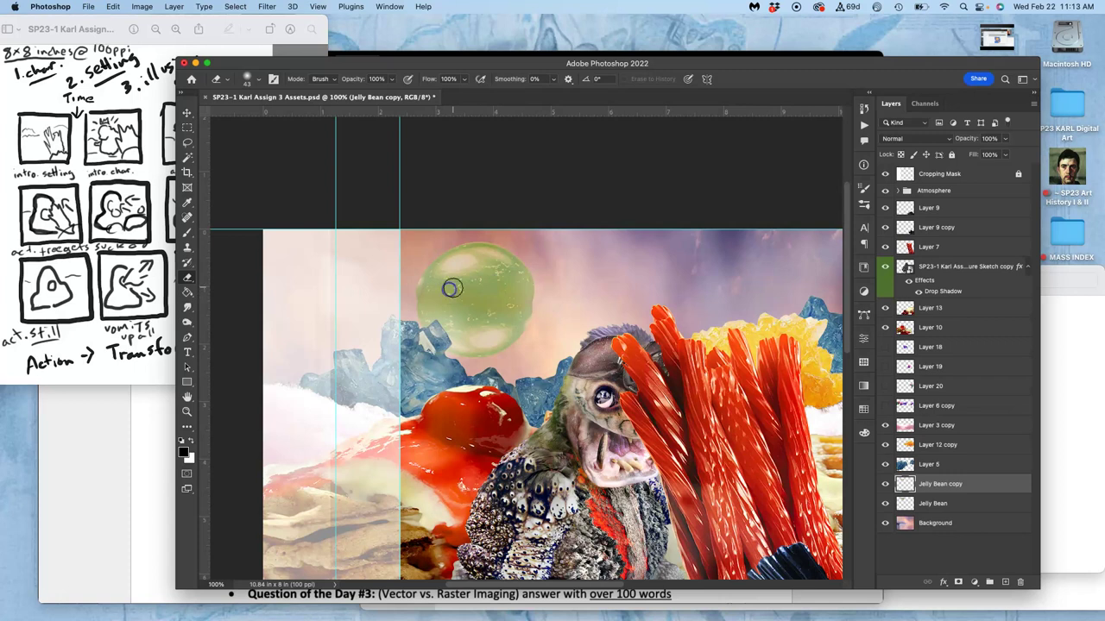
pyautogui.click(958, 503)
pyautogui.press('Delete')
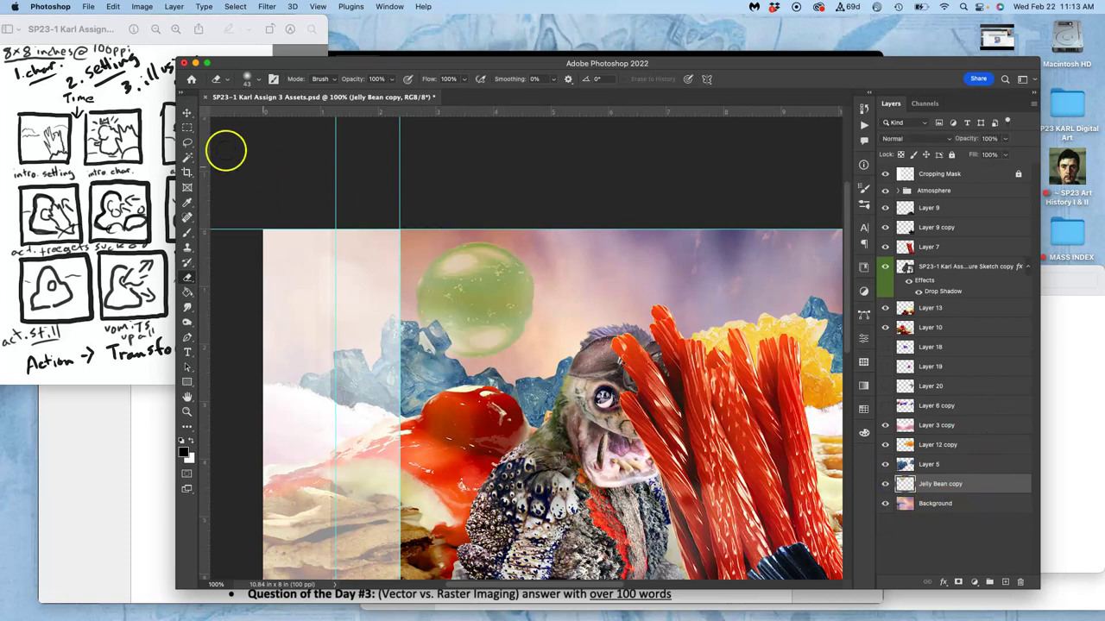
# - Select the green sphere with a circular Elliptical Marquee positioned just inside its edge
pyautogui.click(186, 127)
pyautogui.click(216, 132)
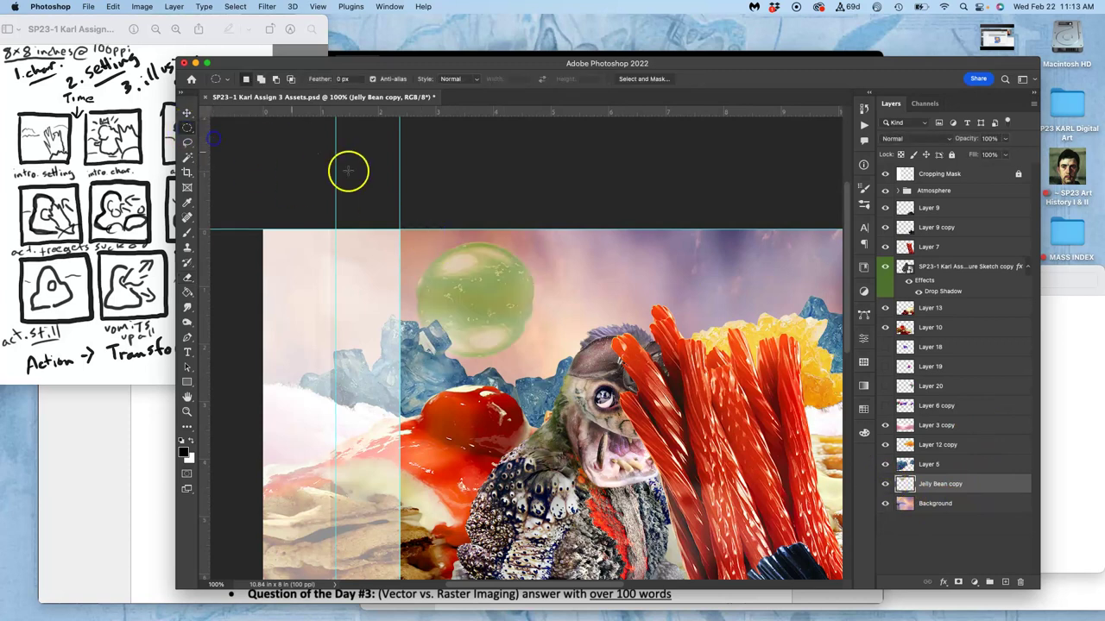
pyautogui.moveTo(423, 256); pyautogui.dragTo(525, 365)
pyautogui.moveTo(486, 316); pyautogui.dragTo(481, 314)
pyautogui.click(187, 127)
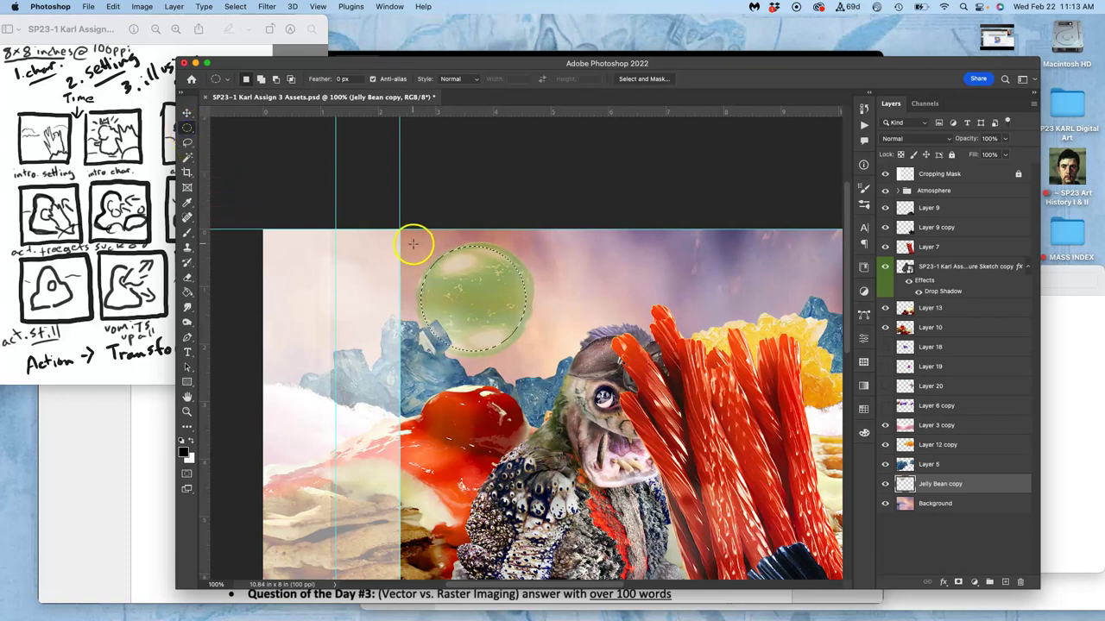
pyautogui.moveTo(414, 244); pyautogui.dragTo(520, 361)
pyautogui.moveTo(479, 297); pyautogui.dragTo(487, 300)
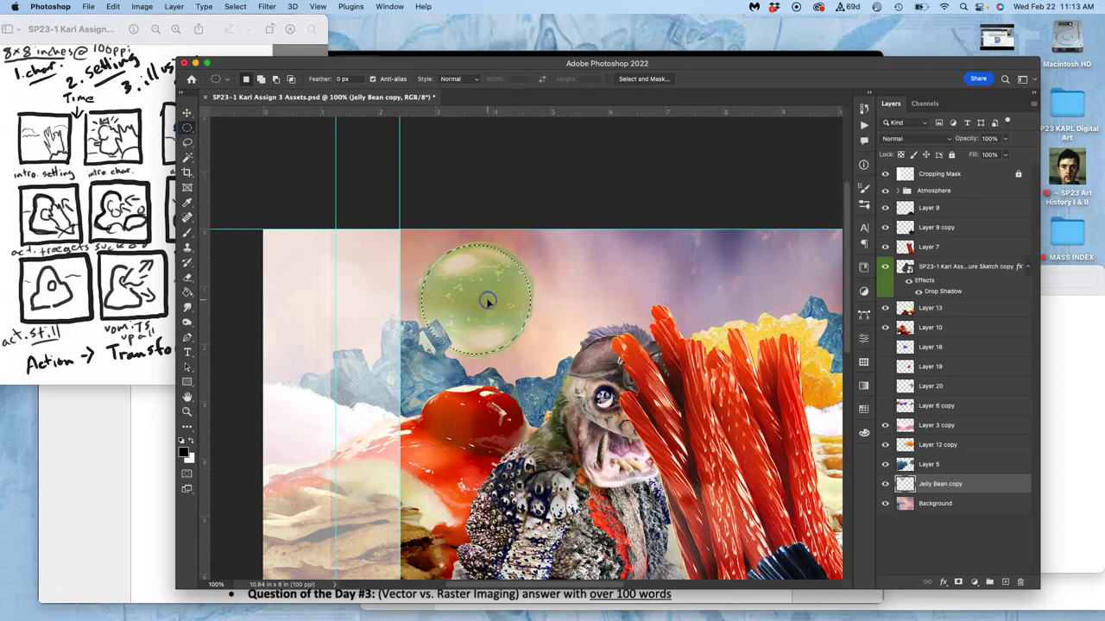
# - Copy the selected sphere to its own layer and delete the Jelly Bean copy layer
pyautogui.press('super+j')
pyautogui.click(885, 503)
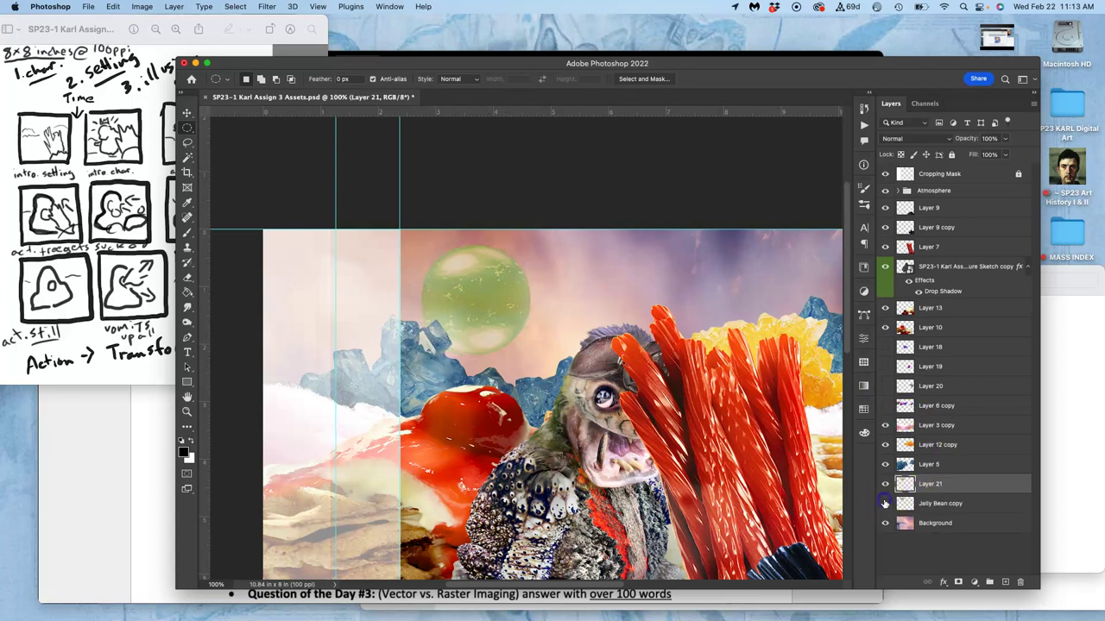
pyautogui.click(940, 506)
pyautogui.press('BackSpace')
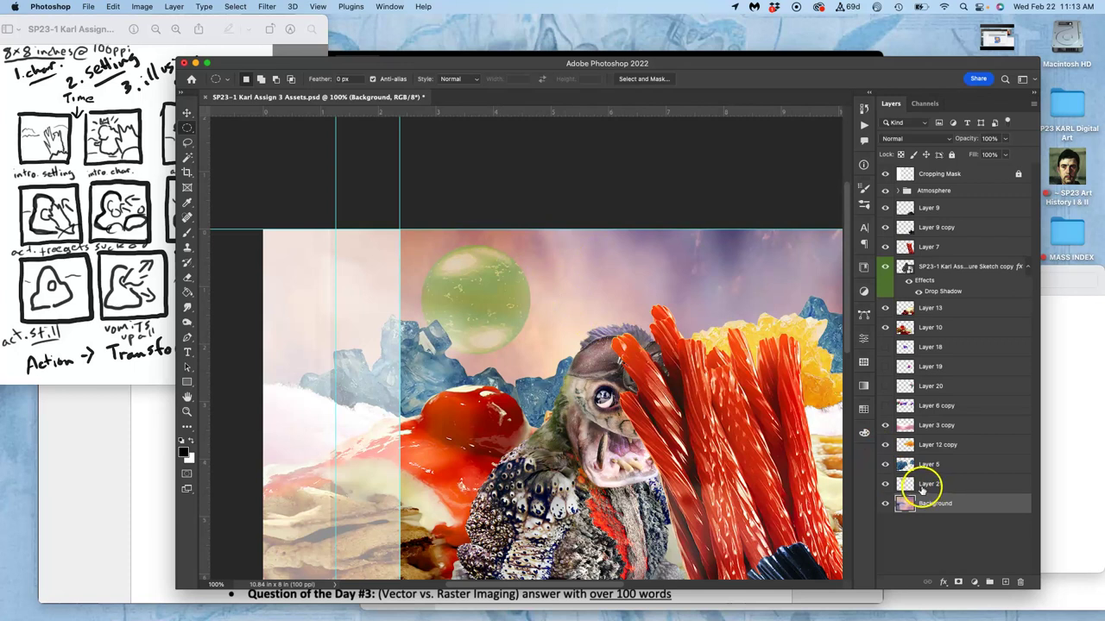
pyautogui.click(885, 485)
pyautogui.click(884, 484)
# - Duplicate Layer 21 and slightly enlarge the original sphere beneath the copy
pyautogui.click(930, 486)
pyautogui.press('super+j')
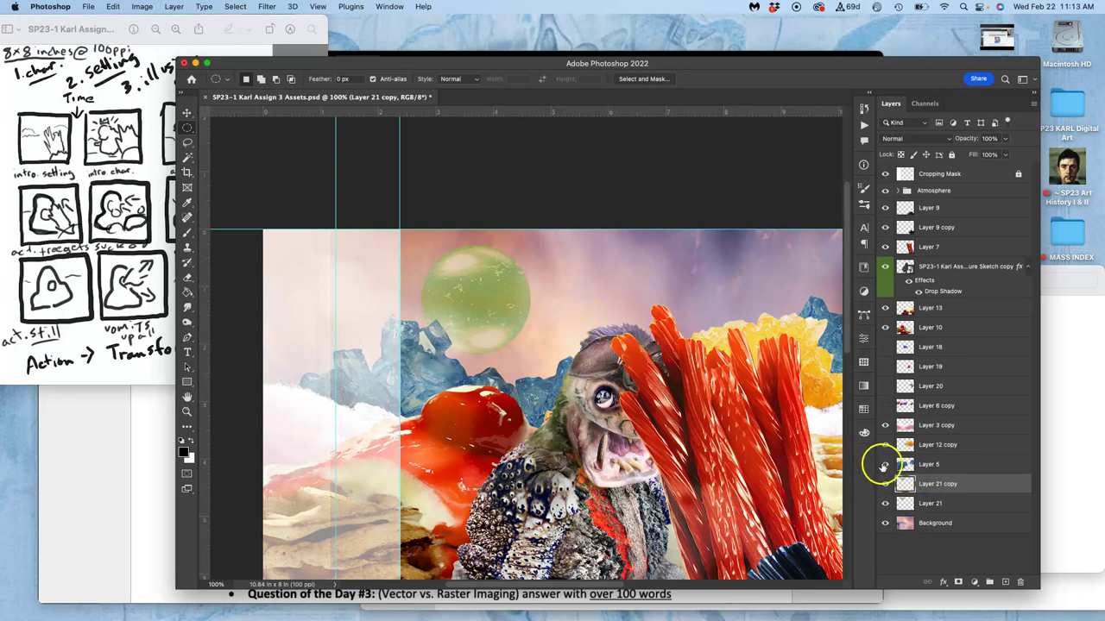
pyautogui.click(927, 504)
pyautogui.press('super+t')
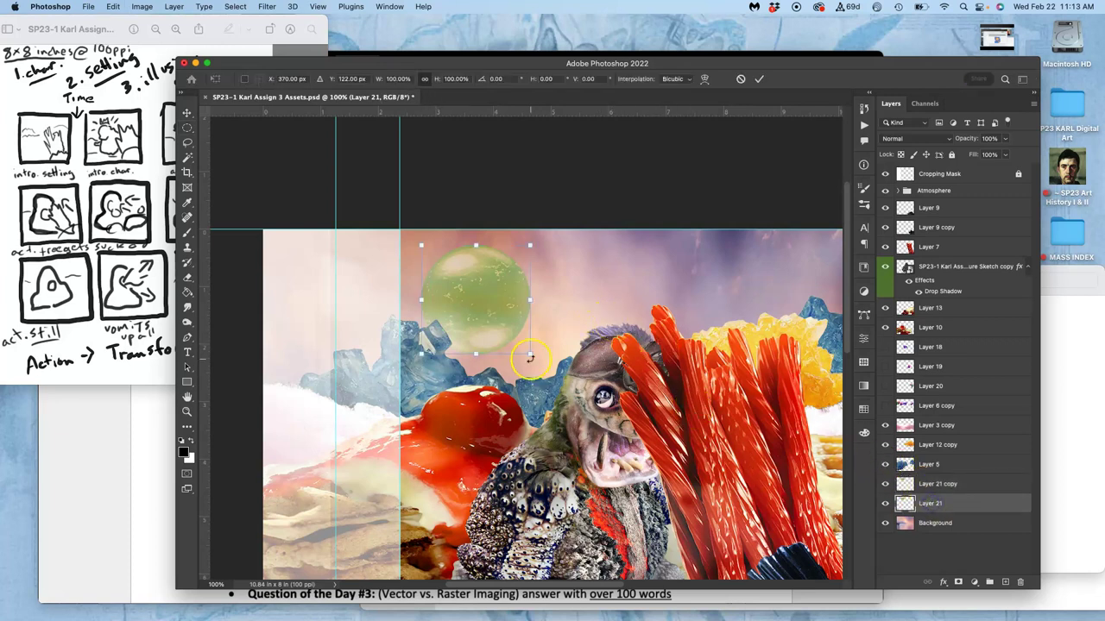
pyautogui.moveTo(529, 353); pyautogui.dragTo(534, 357)
pyautogui.press('Return')
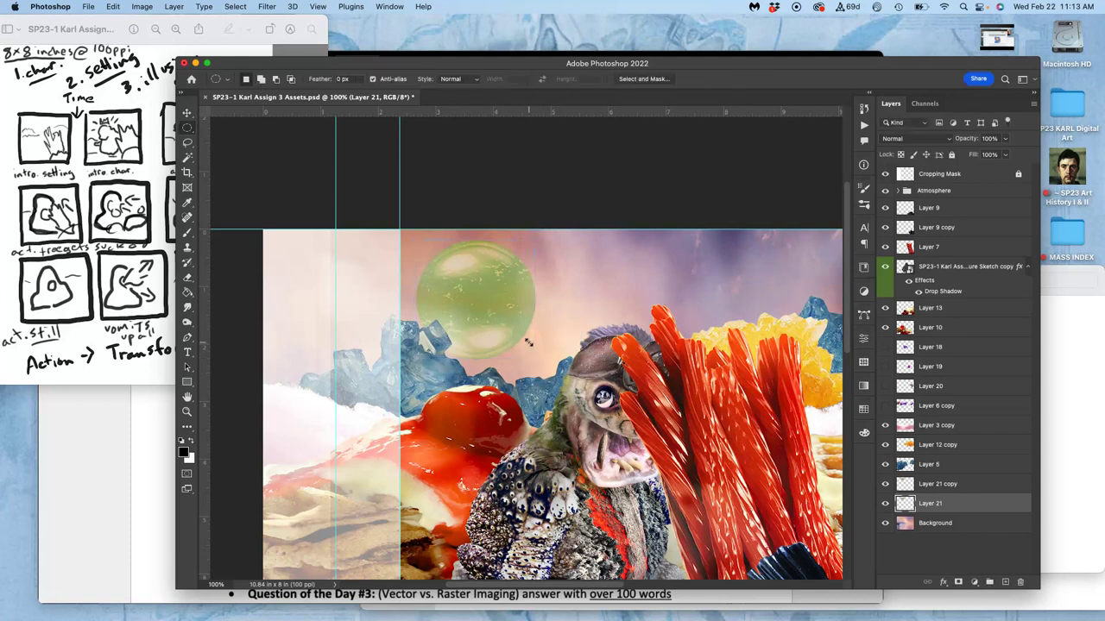
# - Apply a Gaussian Blur with a radius of about 4.5 pixels to the enlarged sphere on Layer 21
pyautogui.click(267, 7)
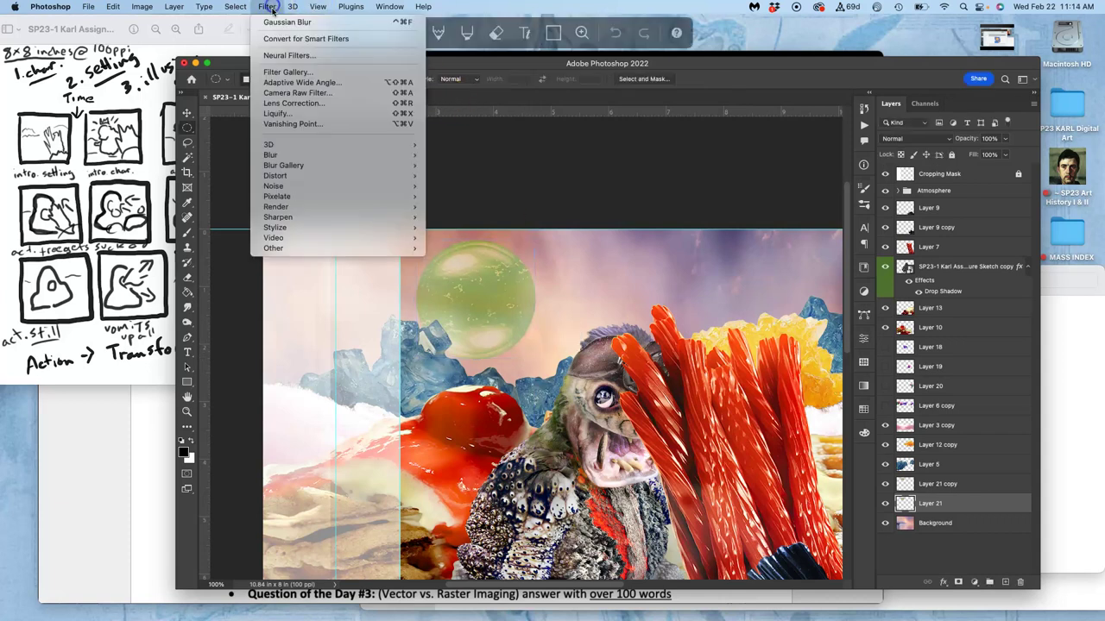
pyautogui.moveTo(291, 154)
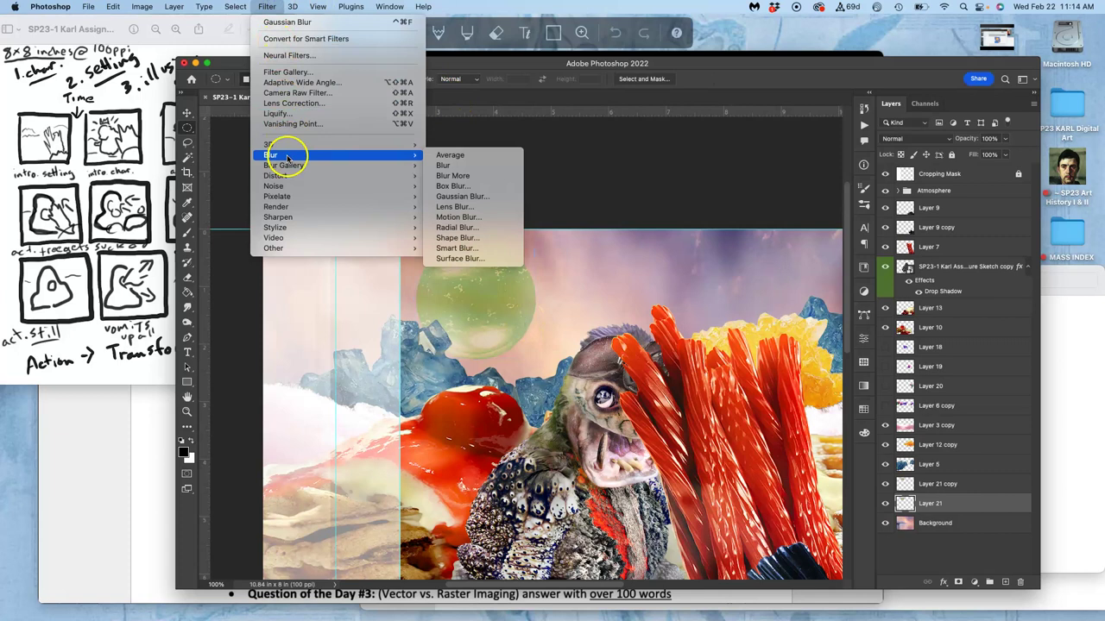
pyautogui.click(450, 196)
pyautogui.moveTo(551, 278); pyautogui.dragTo(548, 278)
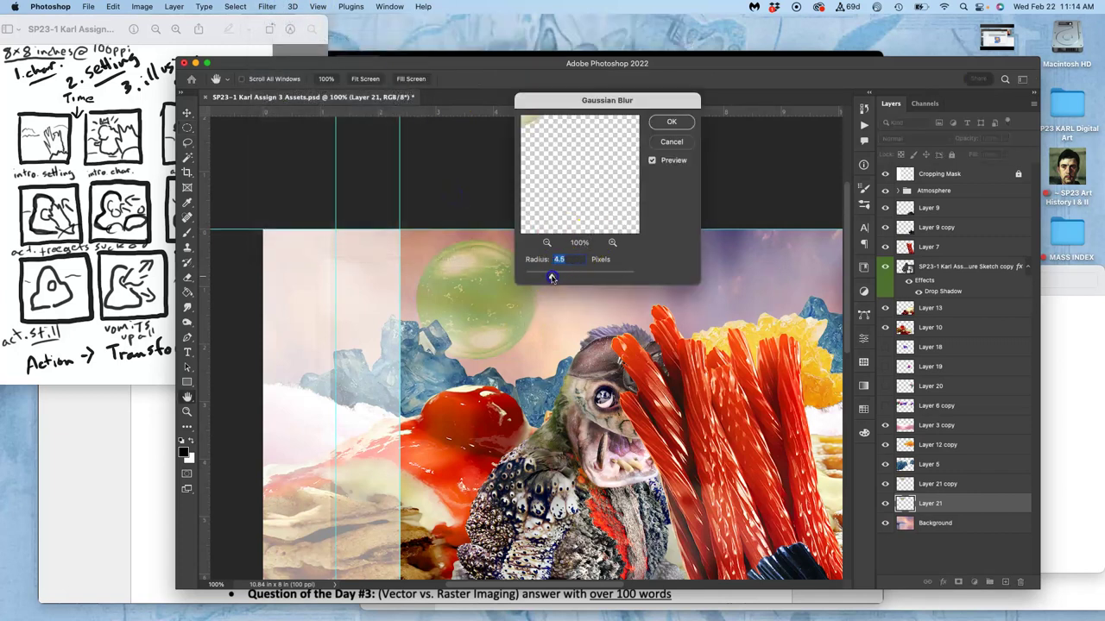
pyautogui.click(666, 123)
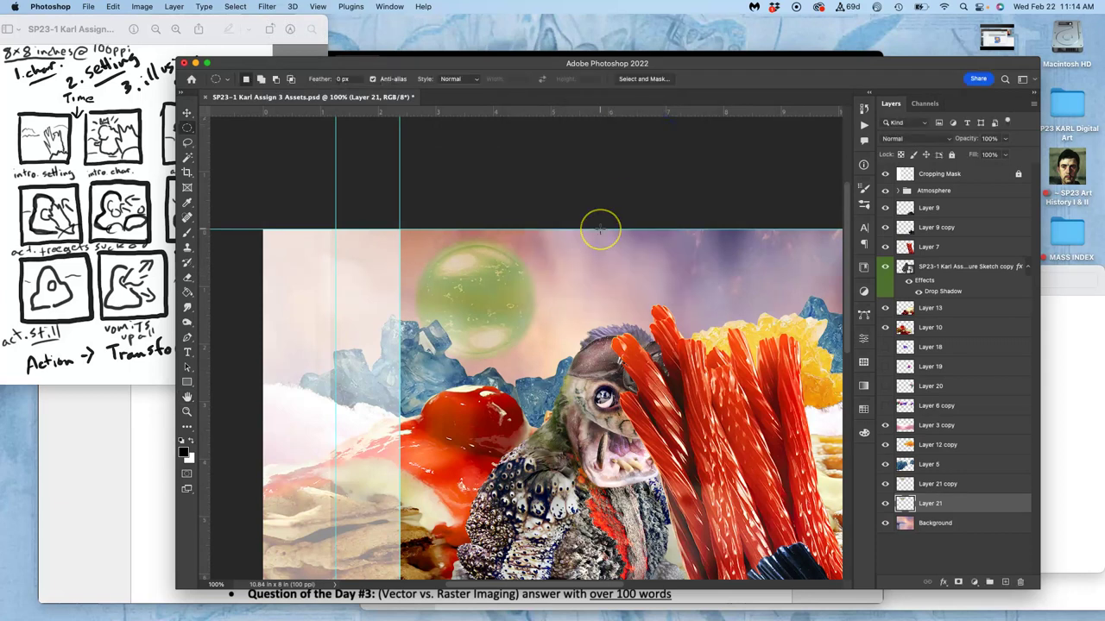
# - Slightly scale down the blurred sphere on Layer 21 so its glow hugs the planet's edge more tightly
pyautogui.scroll(5, 600, 229)
pyautogui.click(624, 202)
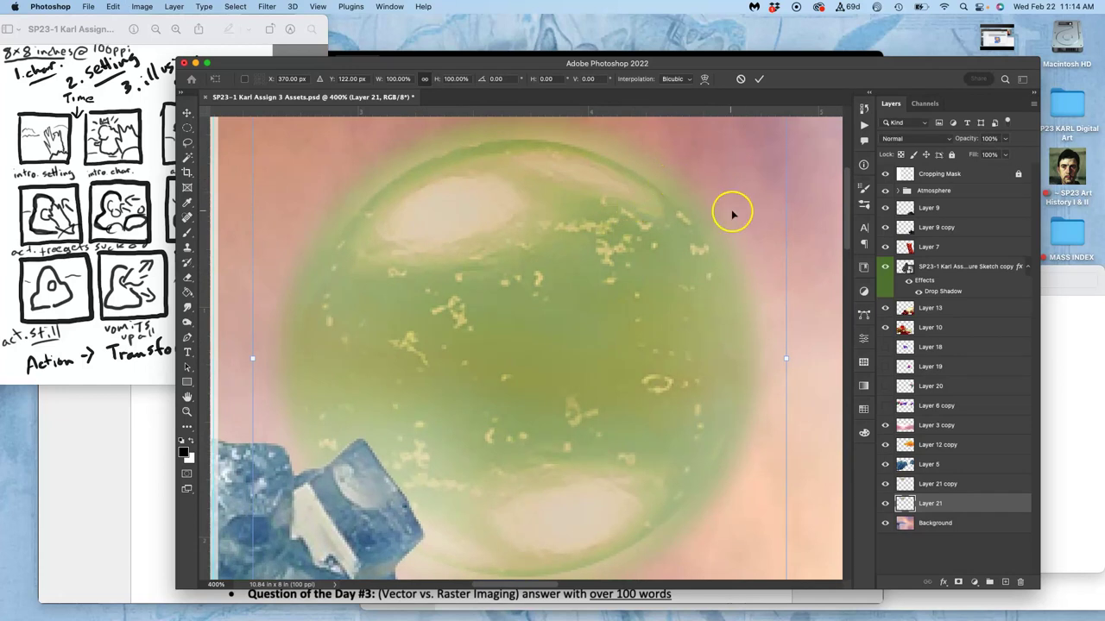
pyautogui.scroll(2, 734, 212)
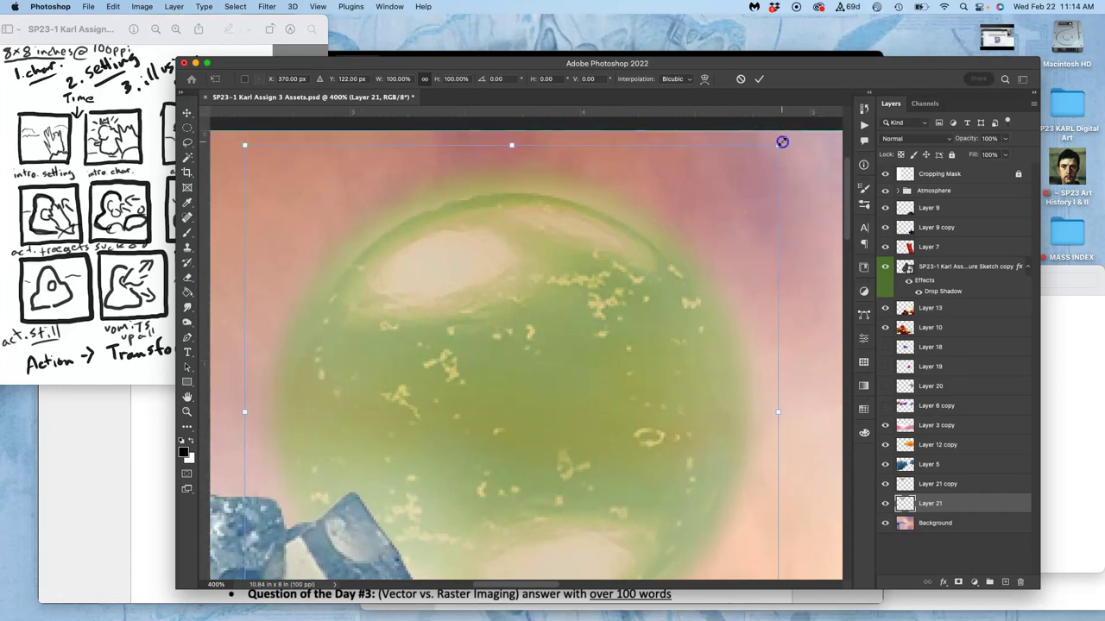
pyautogui.moveTo(782, 142); pyautogui.dragTo(769, 151)
pyautogui.press('Return')
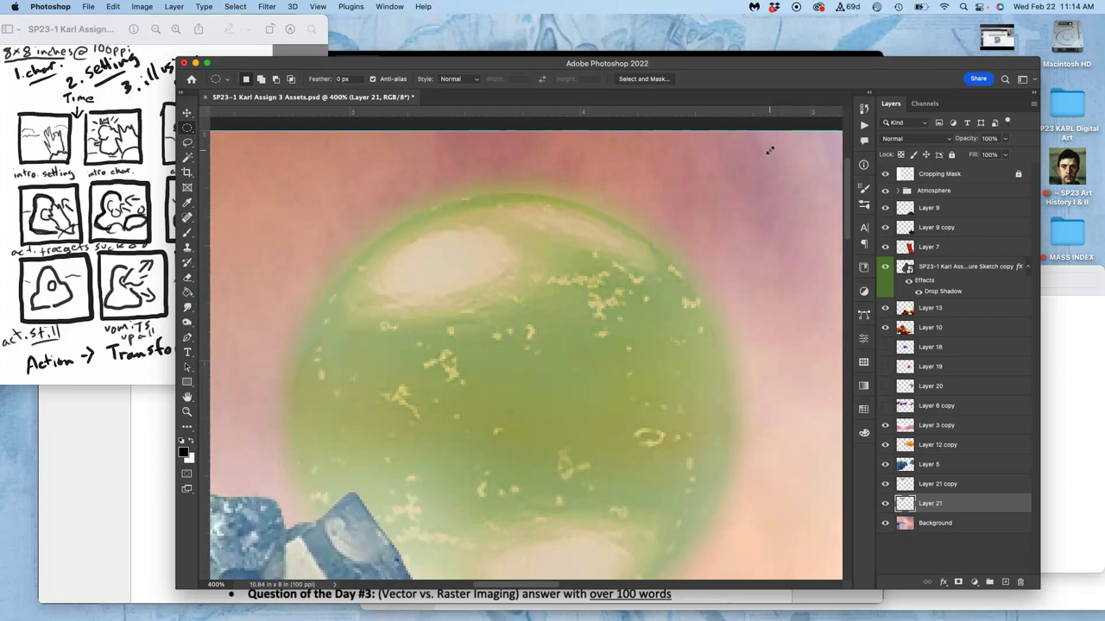
# - Compare the planet with and without the glow on Layer 21, and merge Layer 21 with Layer 21 copy
pyautogui.press('super+minus')
pyautogui.scroll(-2, 794, 248)
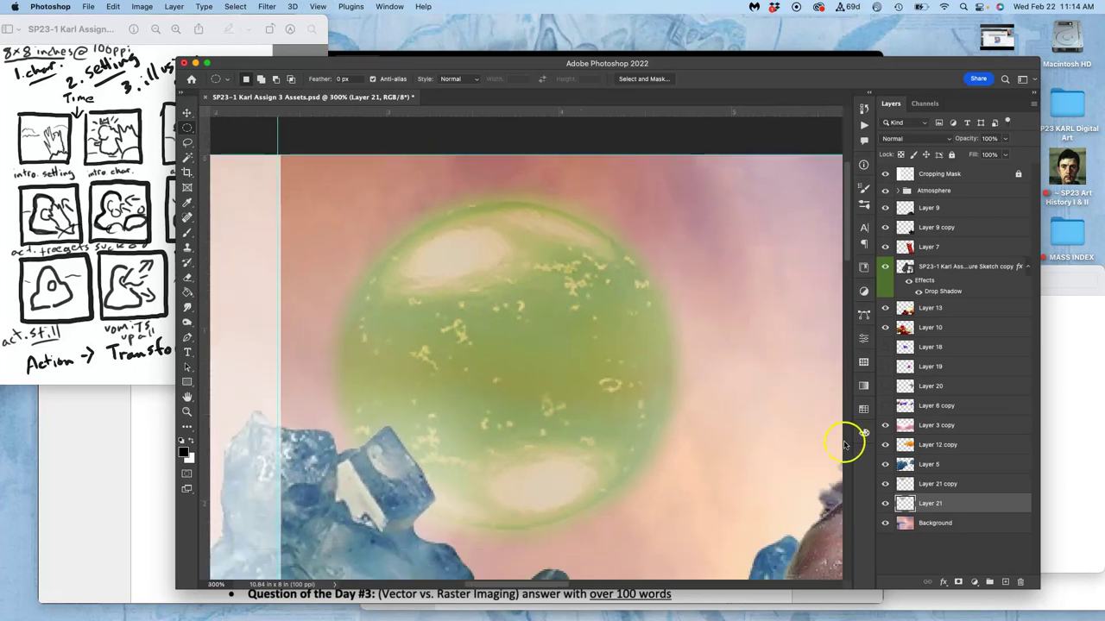
pyautogui.click(884, 503)
pyautogui.click(884, 503)
pyautogui.click(884, 503)
pyautogui.click(884, 503)
pyautogui.moveTo(924, 504); pyautogui.dragTo(928, 486)
pyautogui.hotkey('ctrl', 'e')
pyautogui.click(884, 484)
pyautogui.click(887, 485)
# - Move the merged green planet down until it sits mostly behind the blue crystal mountains
pyautogui.press('super+minus')
pyautogui.press('super+minus')
pyautogui.press('super+minus')
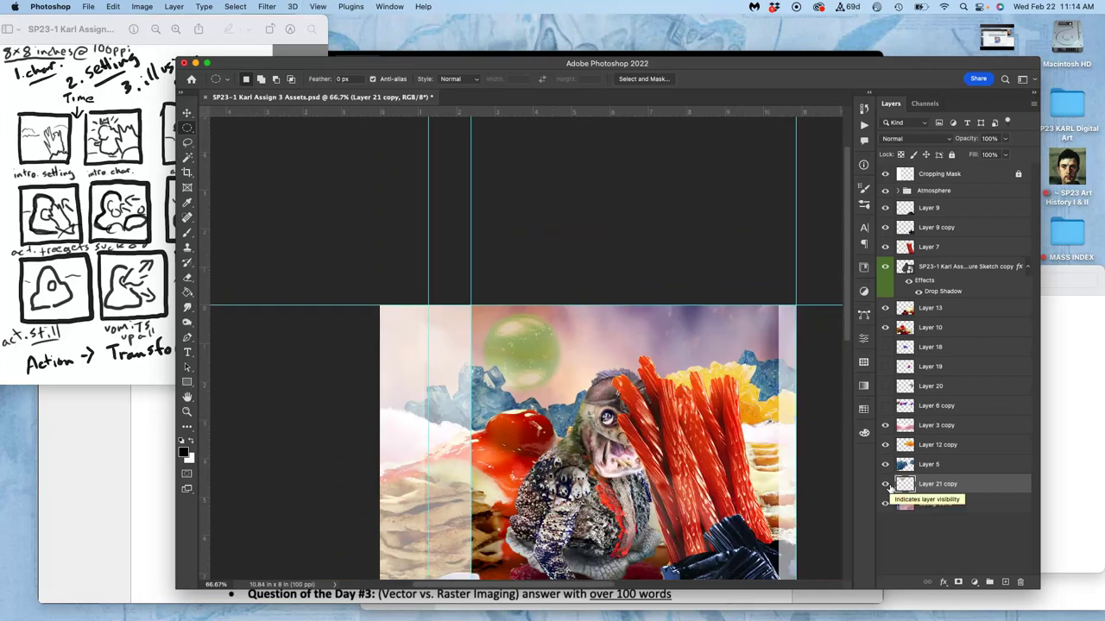
pyautogui.scroll(-5, 643, 361)
pyautogui.hscroll(3, 643, 360)
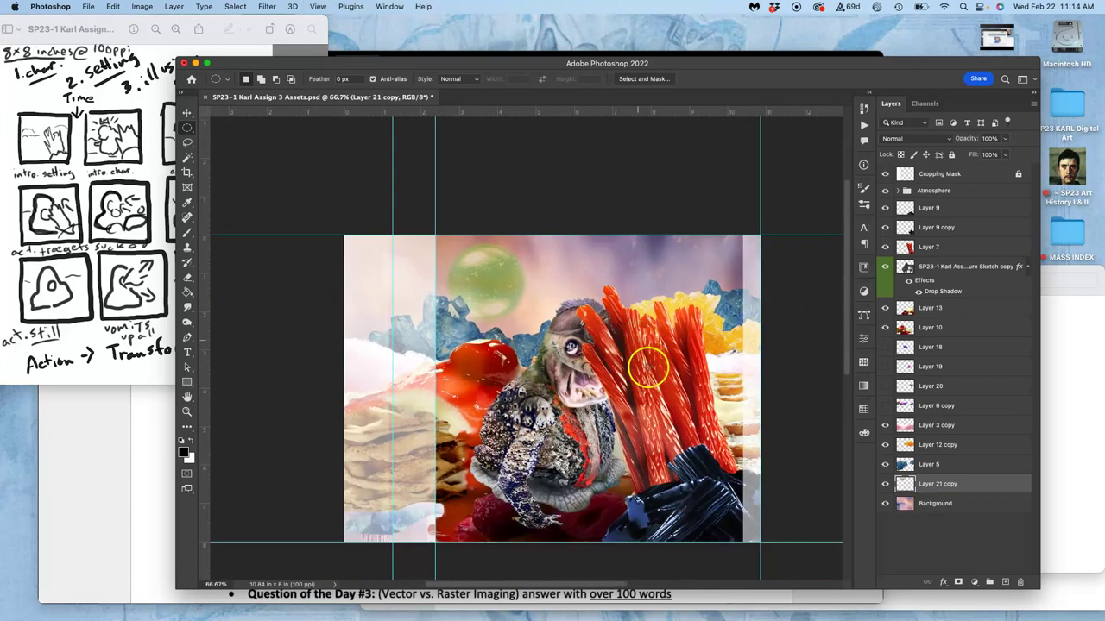
pyautogui.click(187, 113)
pyautogui.moveTo(445, 244); pyautogui.dragTo(437, 305)
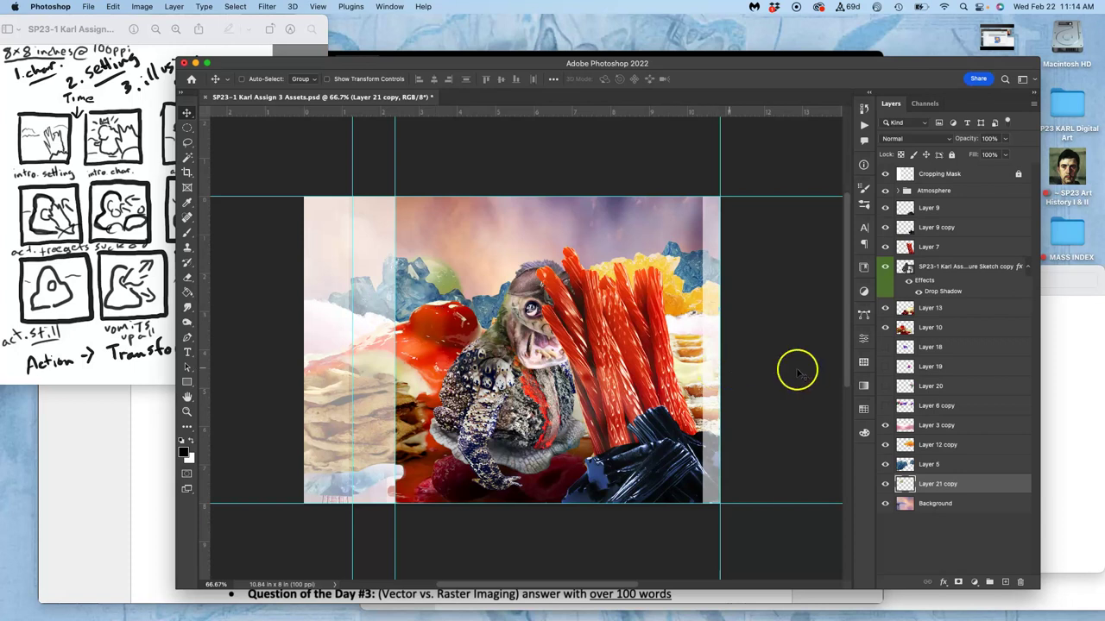
# - Rename the Layer 21 copy layer as Sun
pyautogui.click(949, 484)
pyautogui.write('Sun')
pyautogui.press('Return')
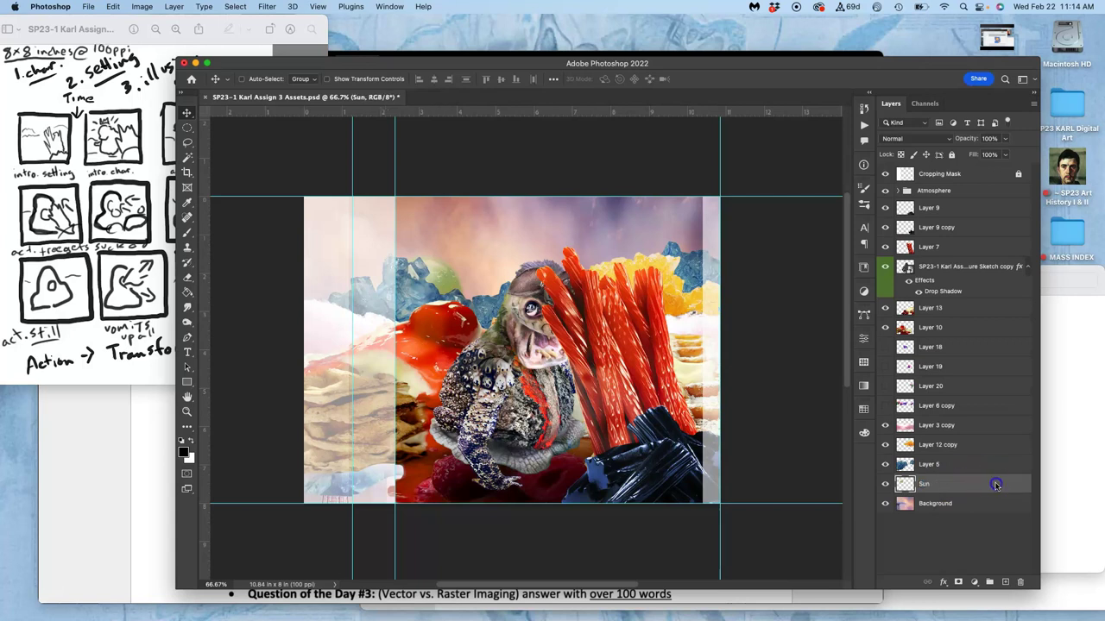
# - Create a layer group named "Sun's Movement Across the Sky" and place the Sun layer inside it
pyautogui.click(989, 582)
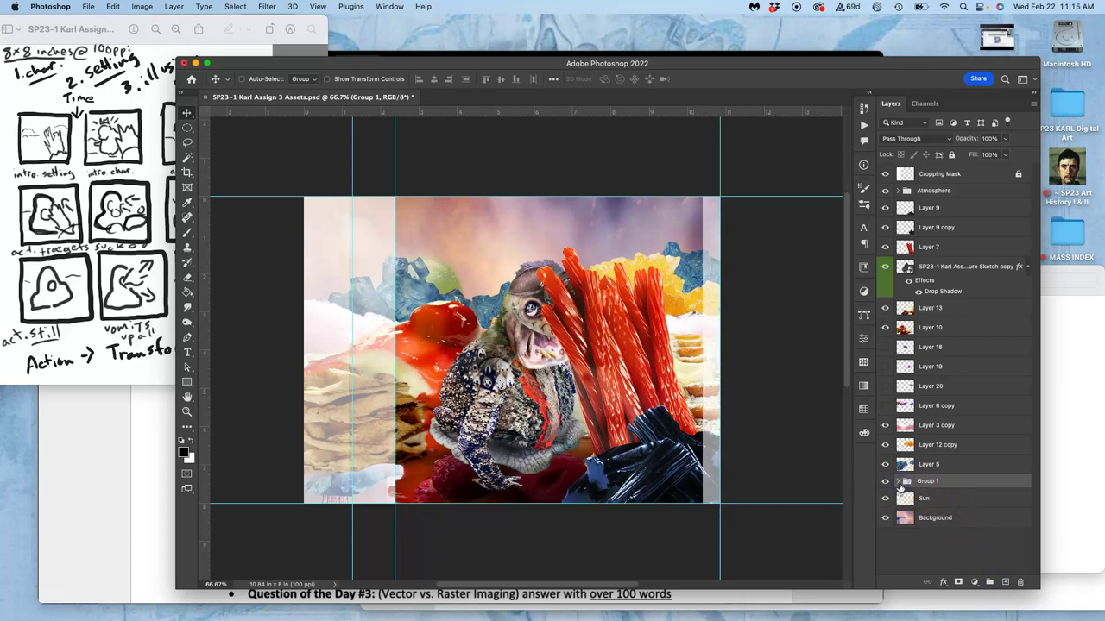
pyautogui.moveTo(925, 500); pyautogui.dragTo(927, 485)
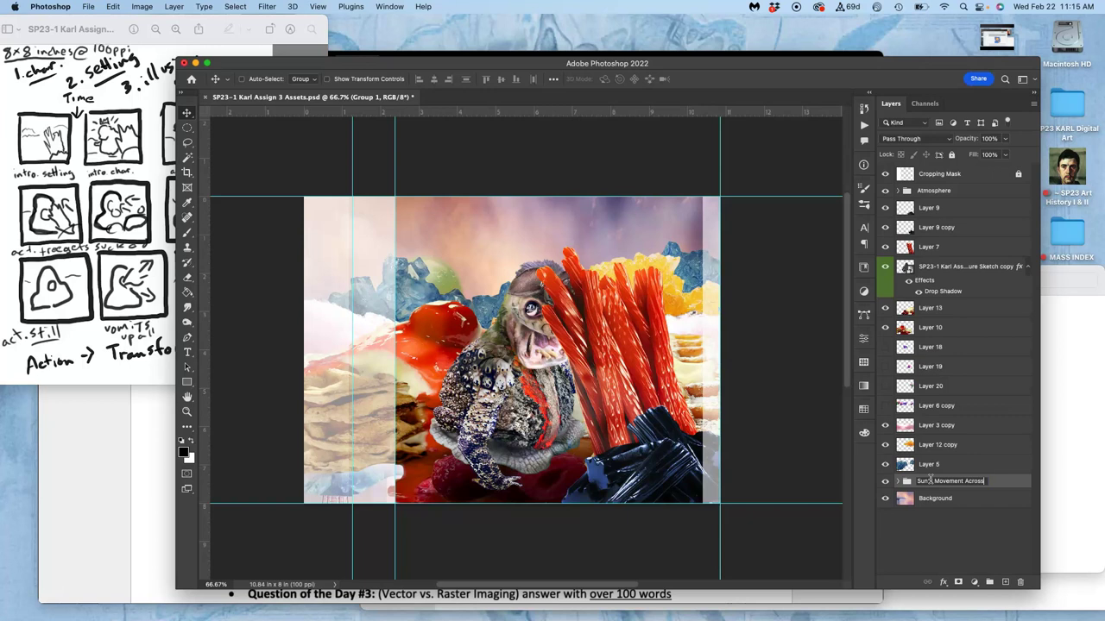
pyautogui.doubleClick(979, 481)
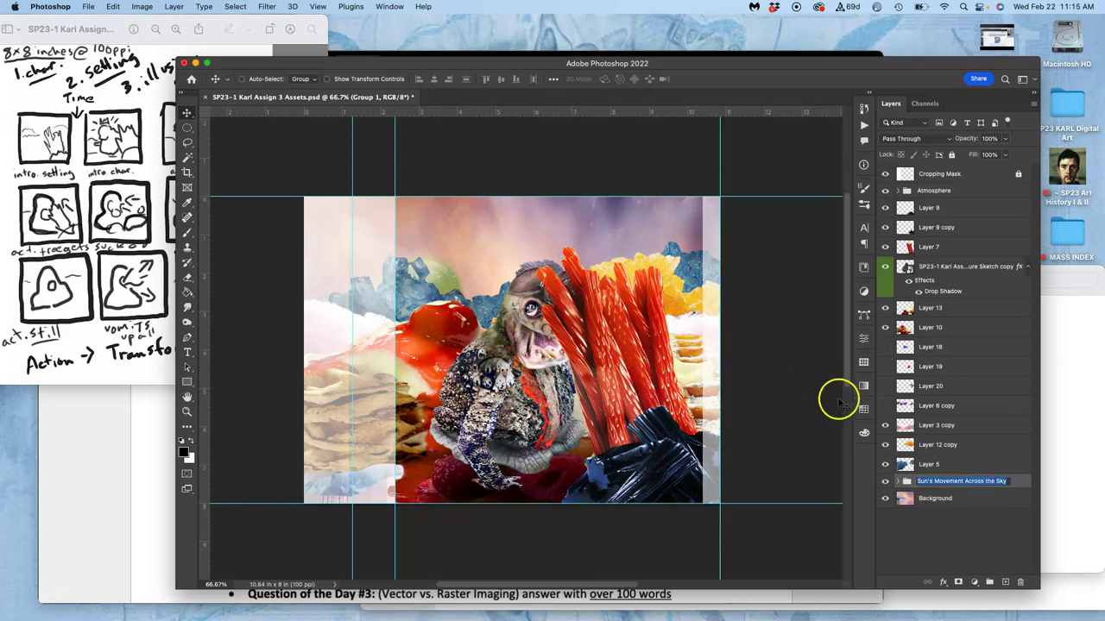
pyautogui.click(898, 482)
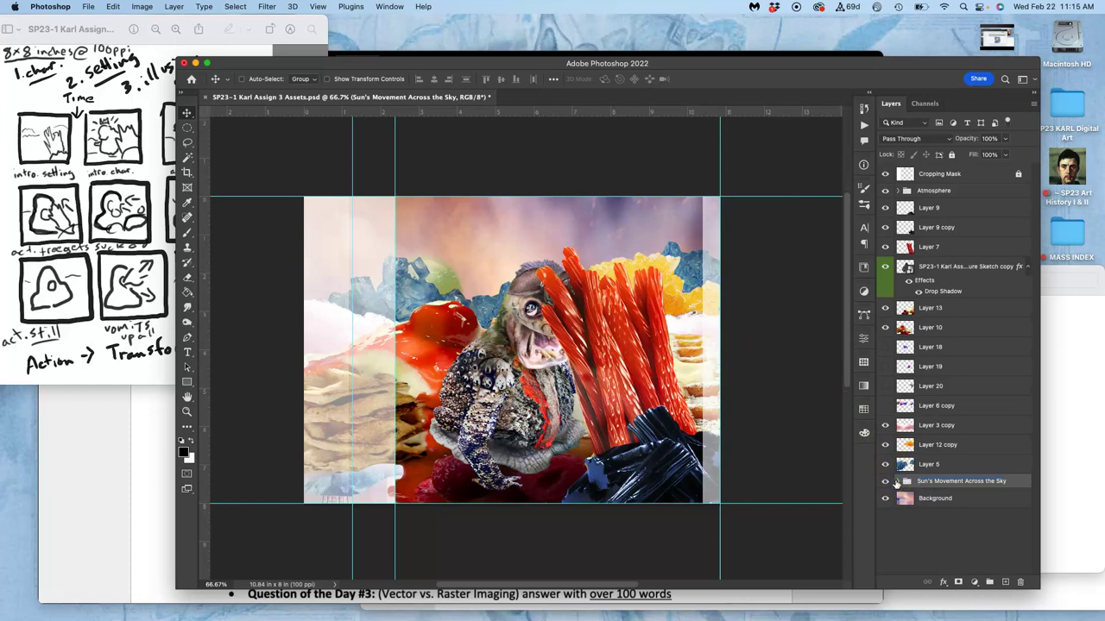
# - Duplicate the Sun layer repeatedly up to Sun copy 9, spacing the copies along a rising path from the mountains to the sky's upper right
pyautogui.click(898, 480)
pyautogui.click(501, 266)
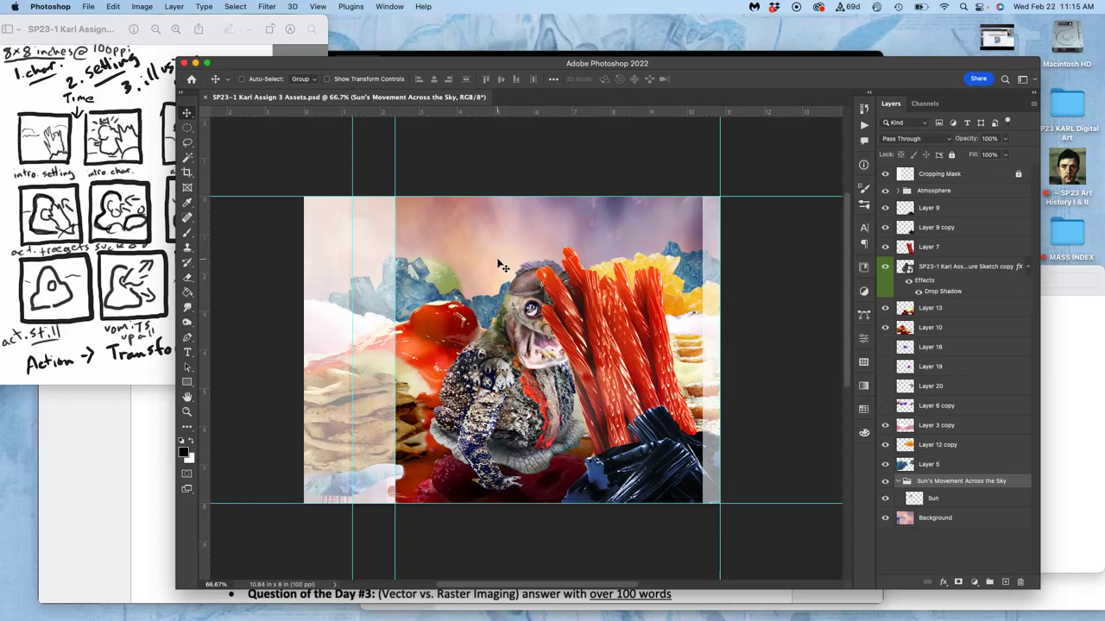
pyautogui.click(947, 503)
pyautogui.moveTo(919, 499); pyautogui.dragTo(531, 227)
pyautogui.press('super+j')
pyautogui.moveTo(531, 226); pyautogui.dragTo(608, 207)
pyautogui.press('super+j')
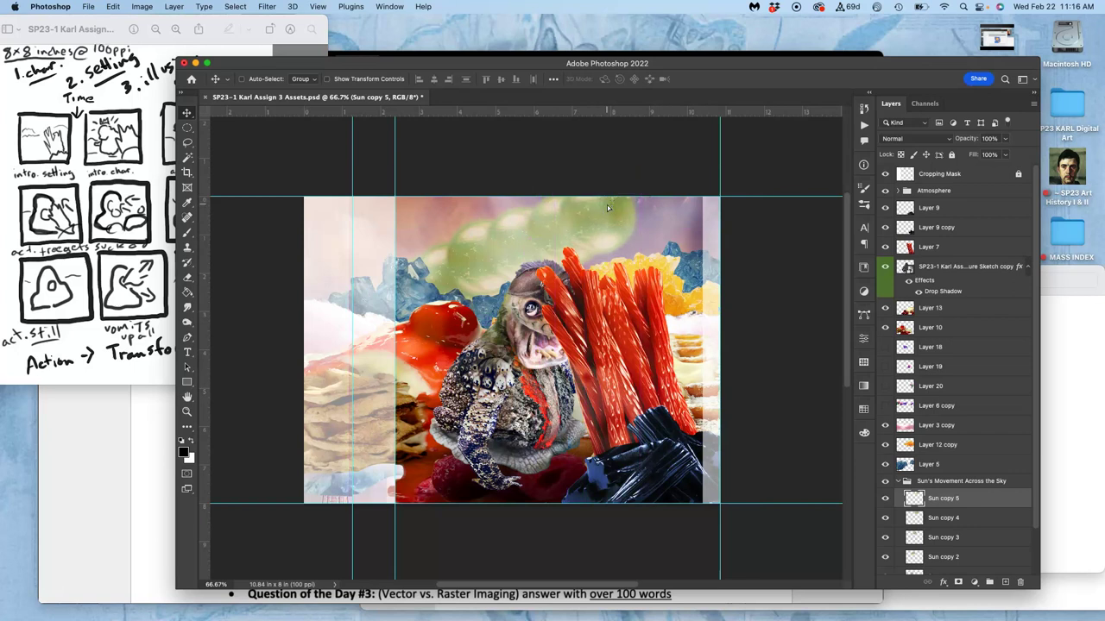
pyautogui.moveTo(616, 205); pyautogui.dragTo(713, 189)
pyautogui.press('super+j')
pyautogui.press('super+j')
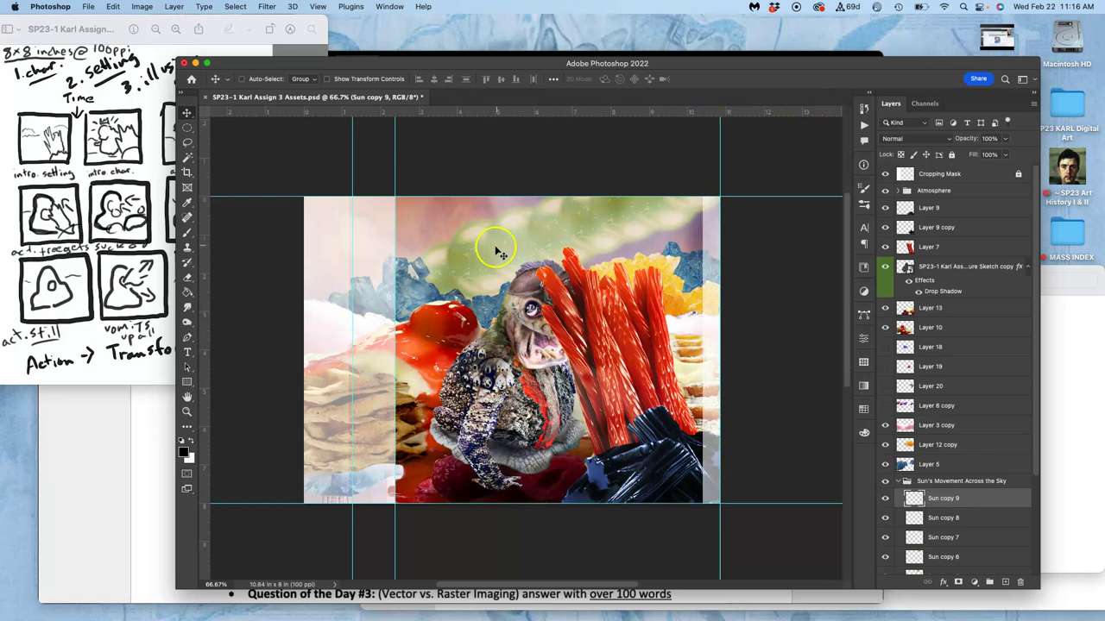
# - Turn on Auto-Select for the Move tool, set it to Layer, and try to grab a sun copy on the canvas
pyautogui.moveTo(471, 250); pyautogui.dragTo(469, 257)
pyautogui.click(243, 79)
pyautogui.click(299, 80)
pyautogui.click(303, 90)
pyautogui.moveTo(460, 253); pyautogui.dragTo(460, 250)
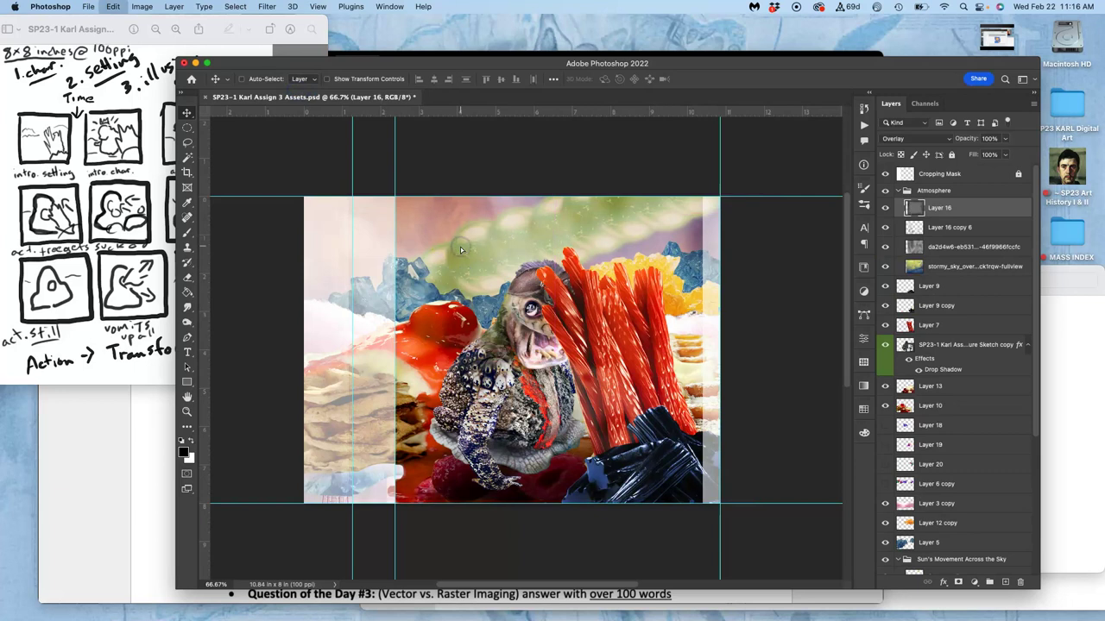
# - Collapse the Atmosphere group and lock it completely
pyautogui.click(899, 190)
pyautogui.click(936, 191)
pyautogui.click(951, 155)
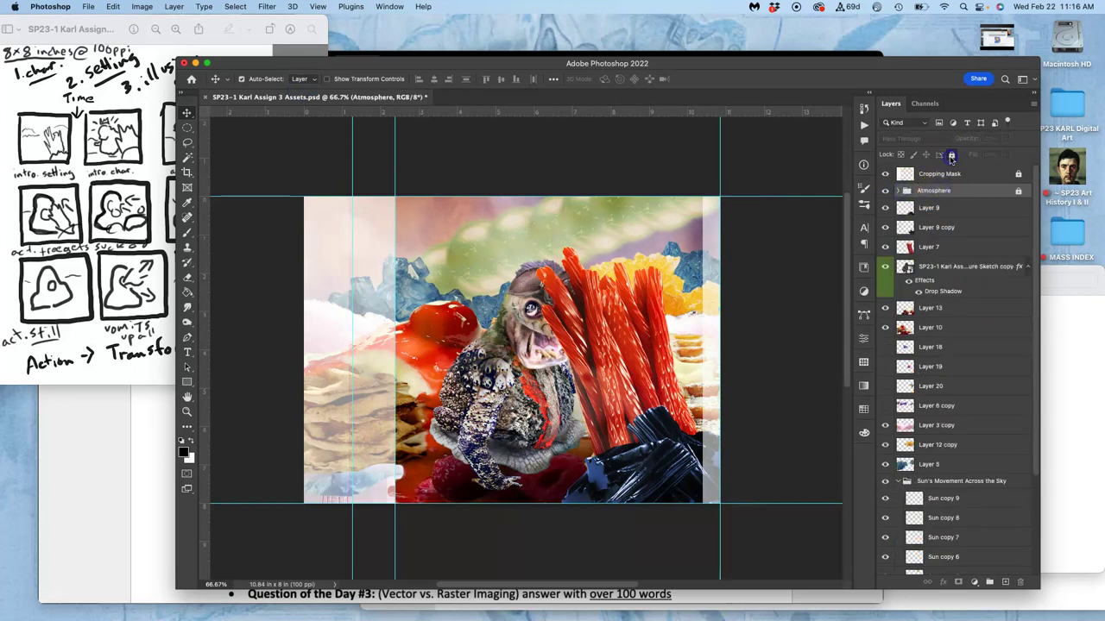
# - Reposition the individual Sun copies so they follow a wider arc across the sky above the mountains and red licorice
pyautogui.moveTo(469, 247); pyautogui.dragTo(557, 231)
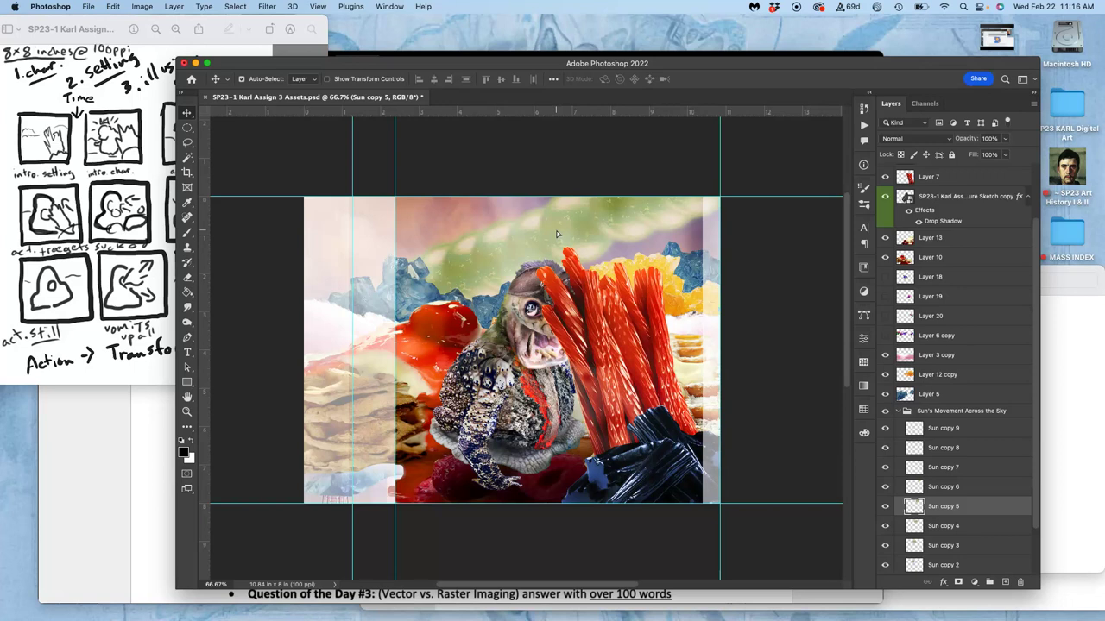
pyautogui.moveTo(457, 259); pyautogui.dragTo(712, 195)
pyautogui.click(687, 206)
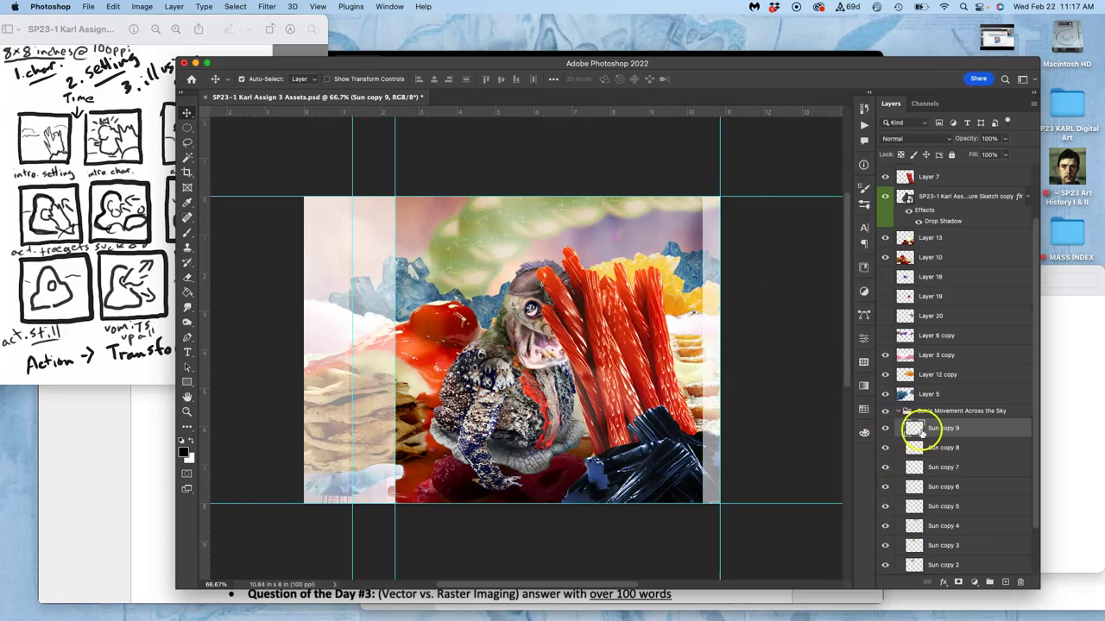
# - Toggle the visibility of the Sun's Movement Across the Sky group to check the complete arc of suns
pyautogui.scroll(-2, 923, 475)
pyautogui.scroll(-1, 925, 480)
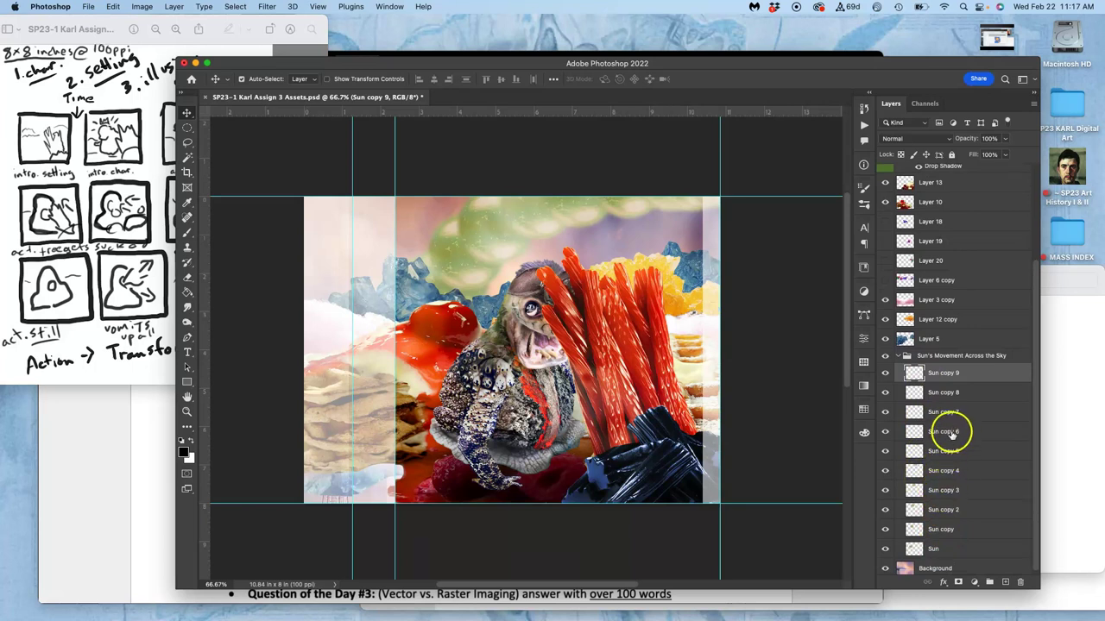
pyautogui.click(887, 357)
pyautogui.click(887, 357)
pyautogui.click(887, 357)
pyautogui.click(886, 356)
# - Hide every layer in the Sun's Movement Across the Sky group, from Sun copy 9 down to Sun
pyautogui.click(885, 372)
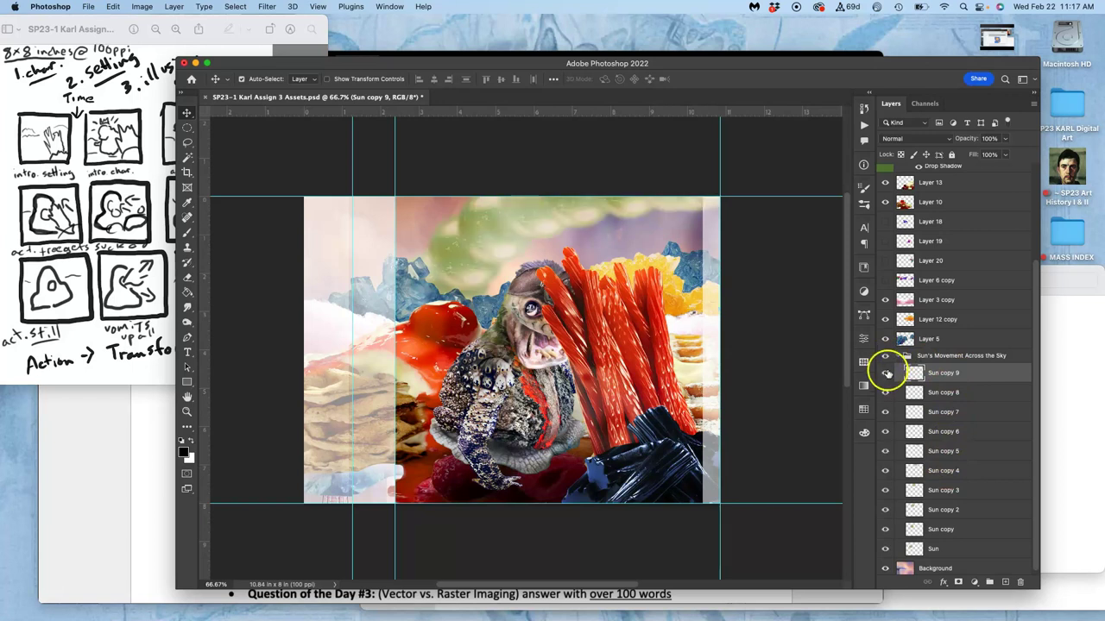
pyautogui.click(884, 392)
pyautogui.click(885, 412)
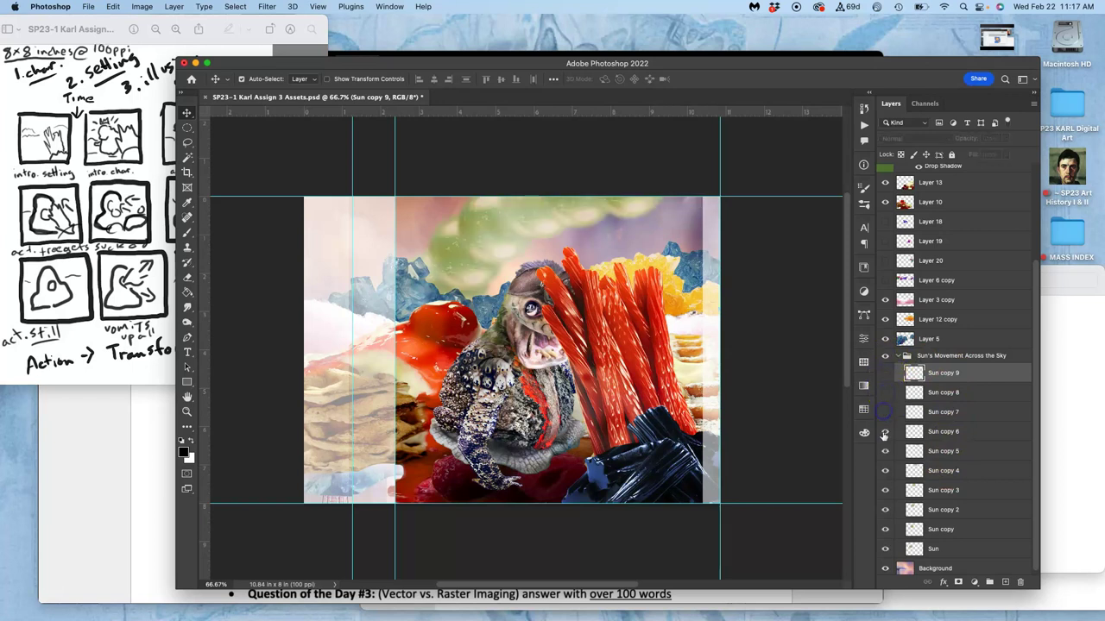
pyautogui.click(884, 431)
pyautogui.click(884, 471)
pyautogui.click(883, 490)
pyautogui.click(883, 509)
pyautogui.click(884, 530)
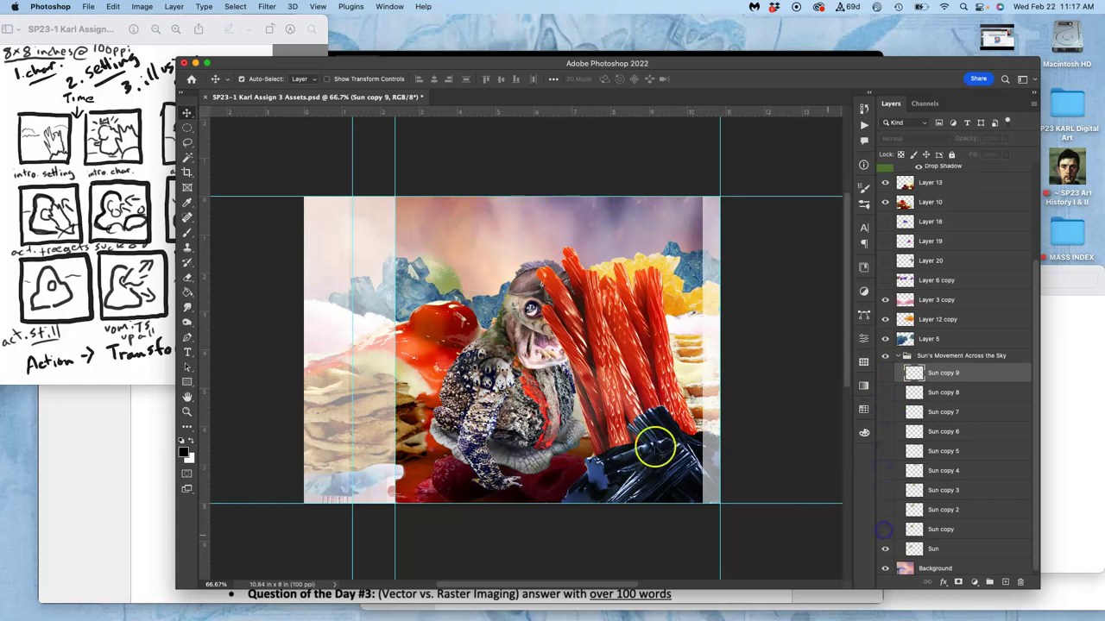
pyautogui.click(885, 550)
# - Preview the sun's movement by showing and hiding Sun copy through Sun copy 4 one at a time
pyautogui.click(883, 530)
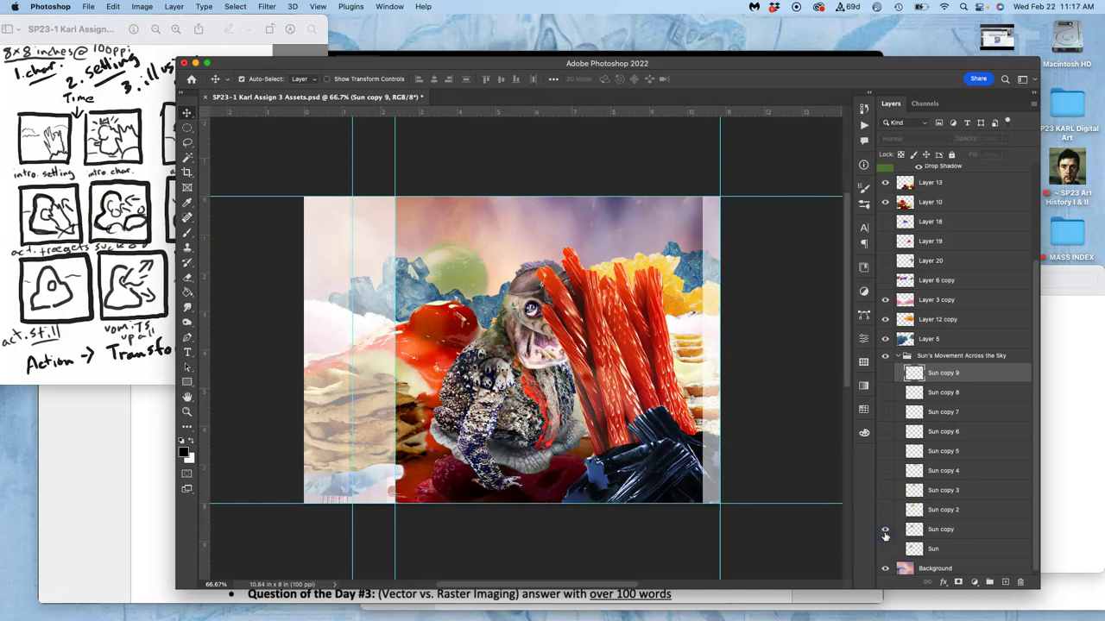
pyautogui.click(884, 530)
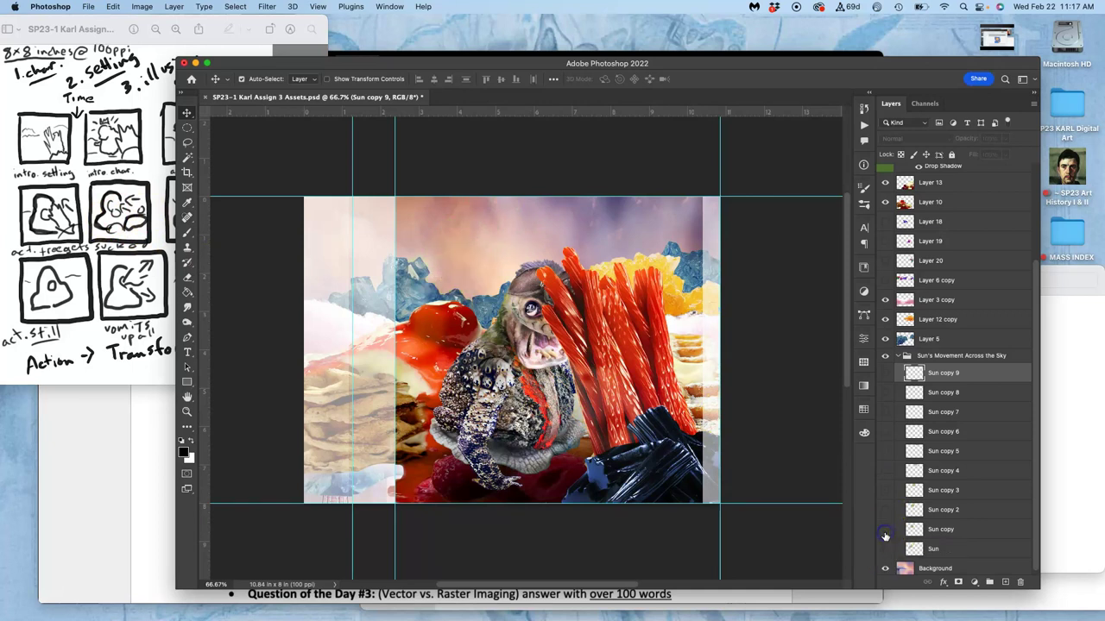
pyautogui.click(886, 511)
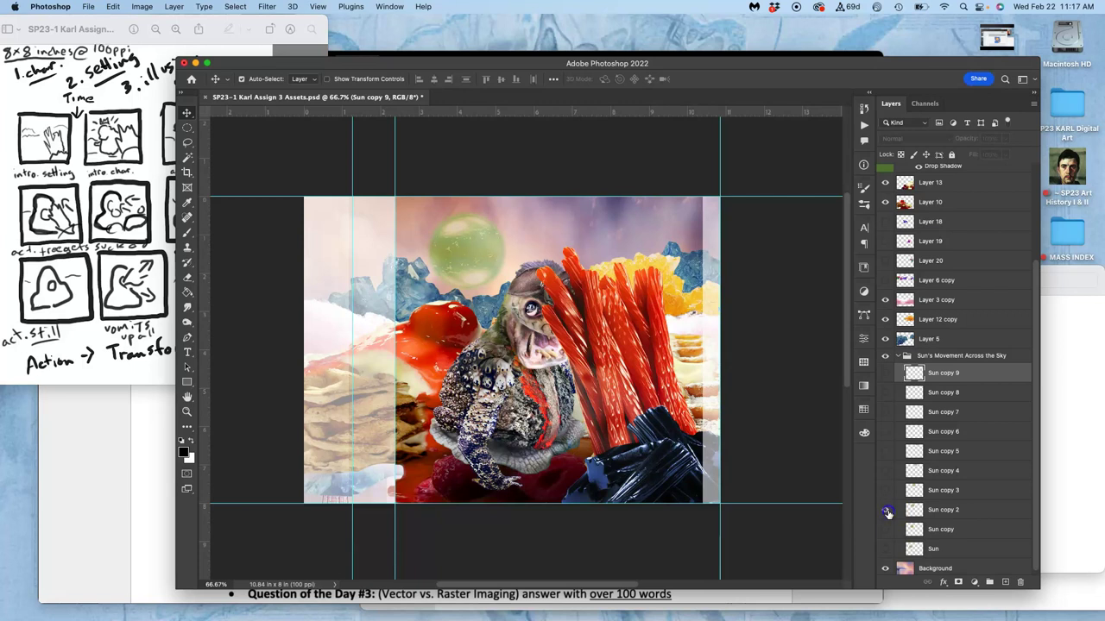
pyautogui.click(887, 511)
pyautogui.click(886, 491)
pyautogui.click(885, 491)
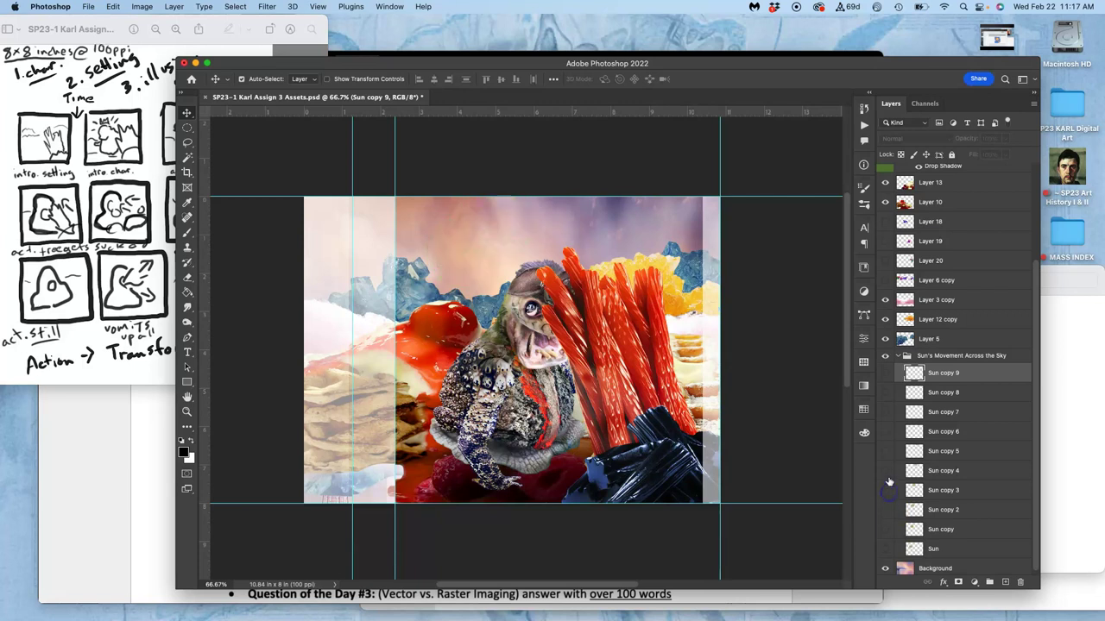
pyautogui.click(885, 471)
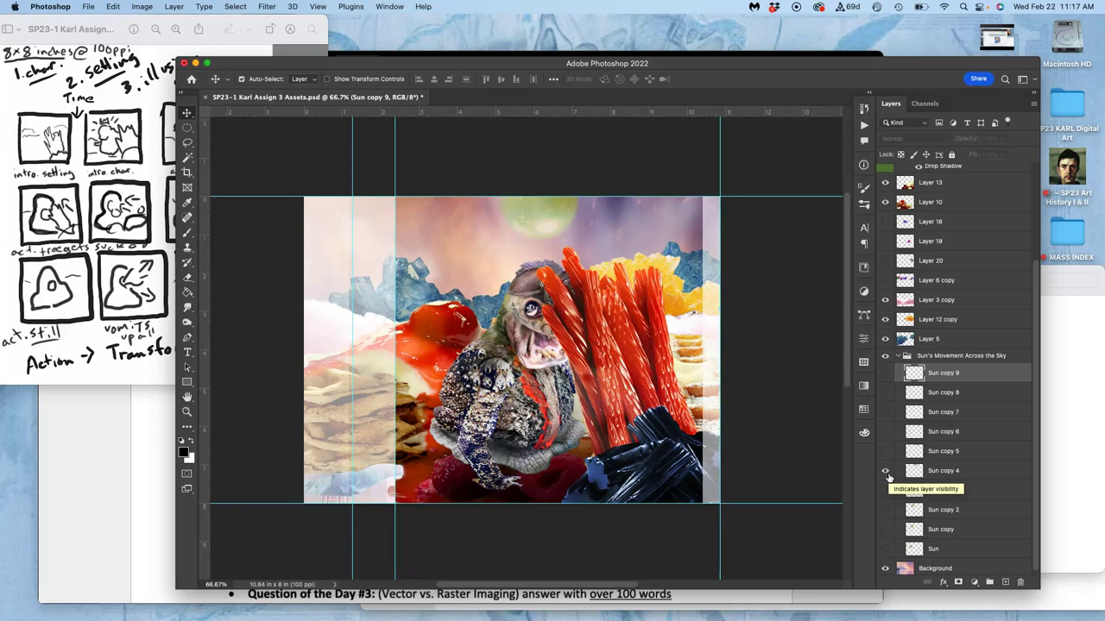
pyautogui.click(885, 472)
# - Alternate the visibility of Sun and Sun copy to compare their positions, leaving only Sun copy shown
pyautogui.click(887, 550)
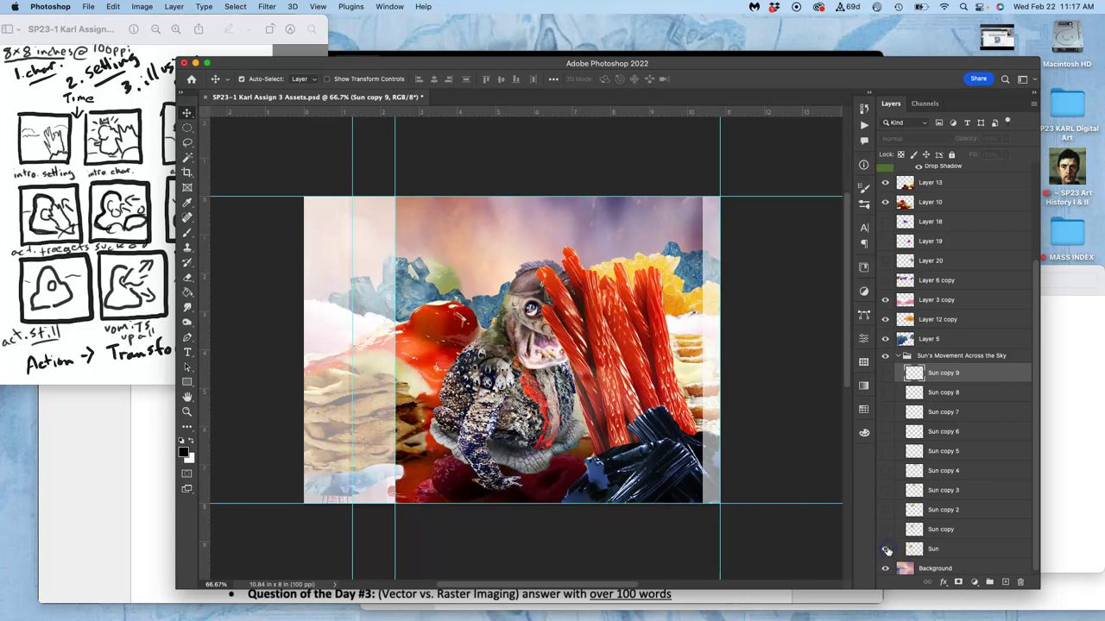
pyautogui.click(885, 529)
pyautogui.moveTo(889, 541); pyautogui.dragTo(885, 550)
pyautogui.click(884, 531)
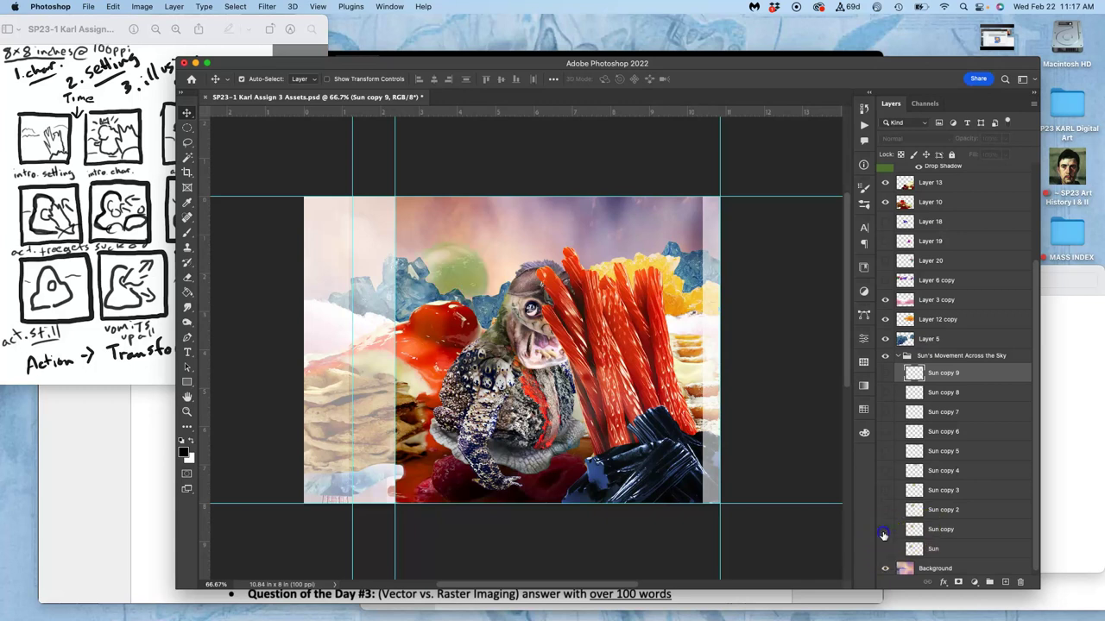
pyautogui.click(884, 531)
# - Duplicate Sun copy, hide the duplicate, and move the original lower behind the blue mountains, comparing the two positions
pyautogui.click(931, 529)
pyautogui.press('super+j')
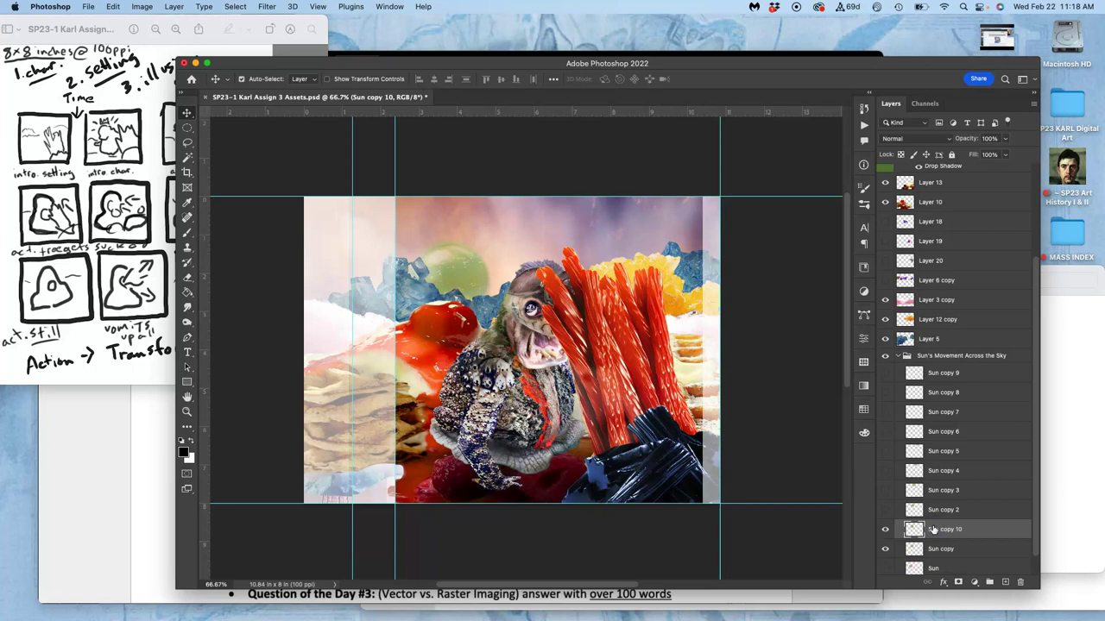
pyautogui.click(885, 529)
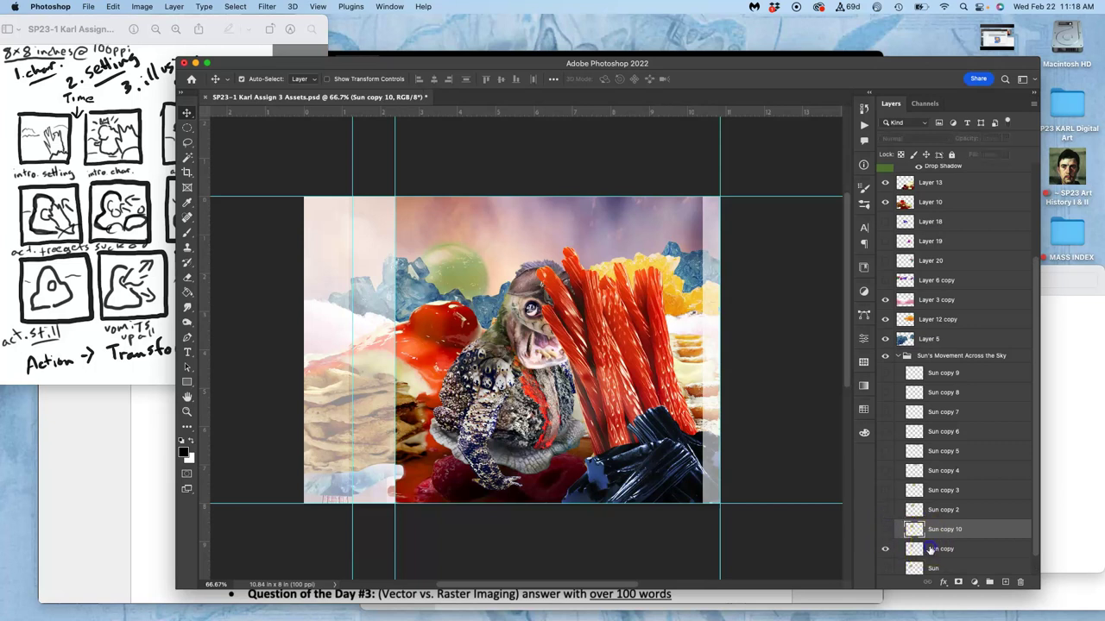
pyautogui.click(913, 549)
pyautogui.moveTo(452, 268); pyautogui.dragTo(458, 302)
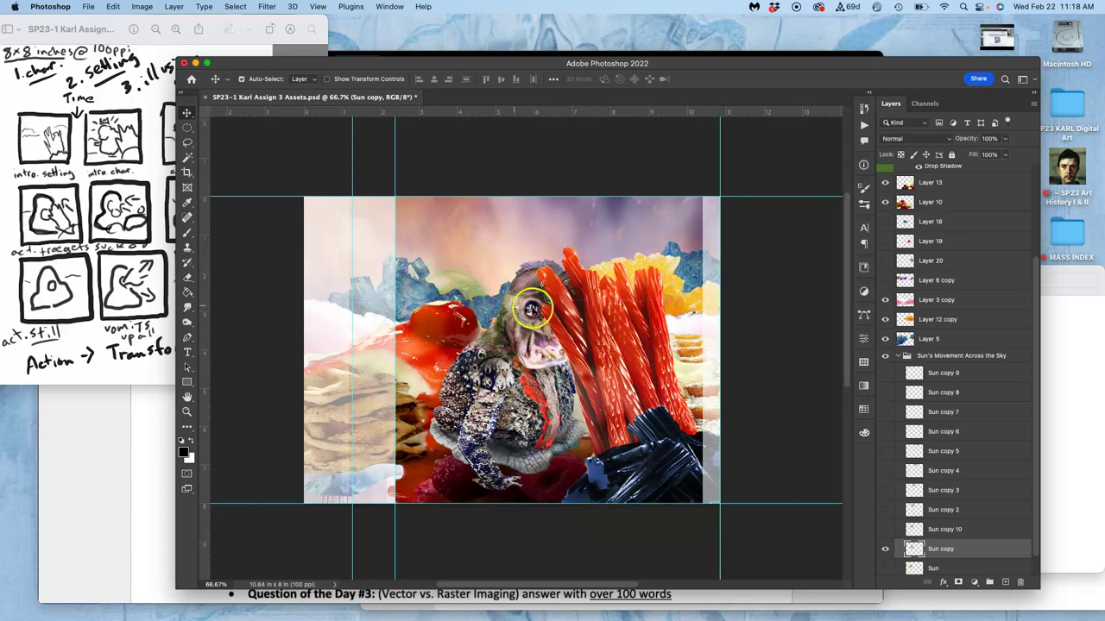
pyautogui.click(885, 529)
pyautogui.click(885, 530)
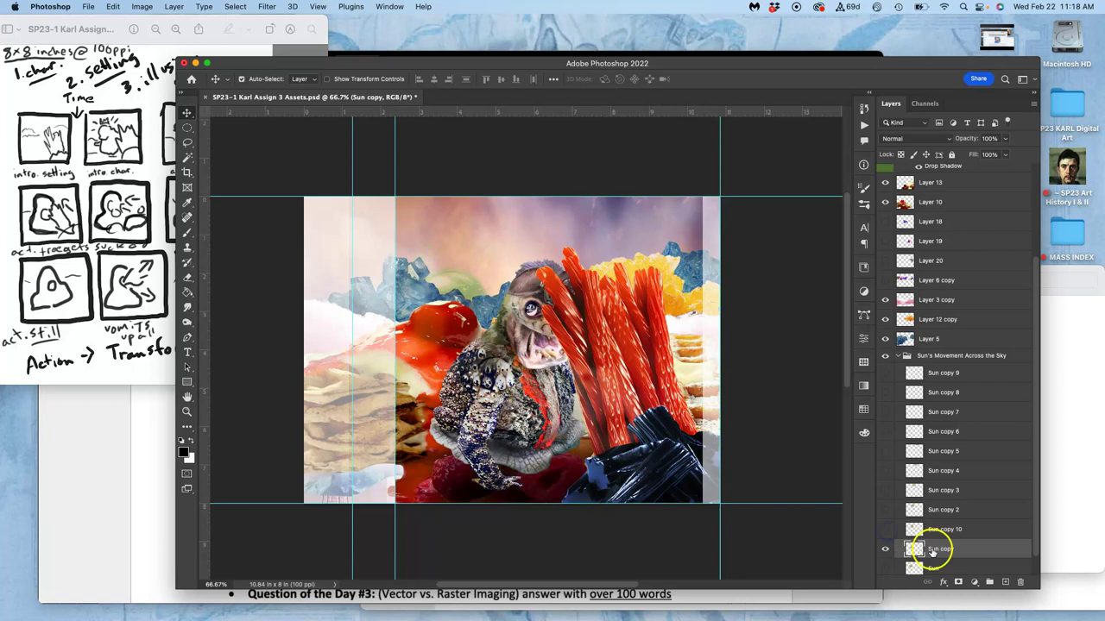
# - Duplicate the lowered Sun copy again, hide the new duplicate, and sink the original further behind the mountains
pyautogui.press('super+j')
pyautogui.click(940, 521)
pyautogui.click(884, 507)
pyautogui.moveTo(557, 305); pyautogui.dragTo(463, 299)
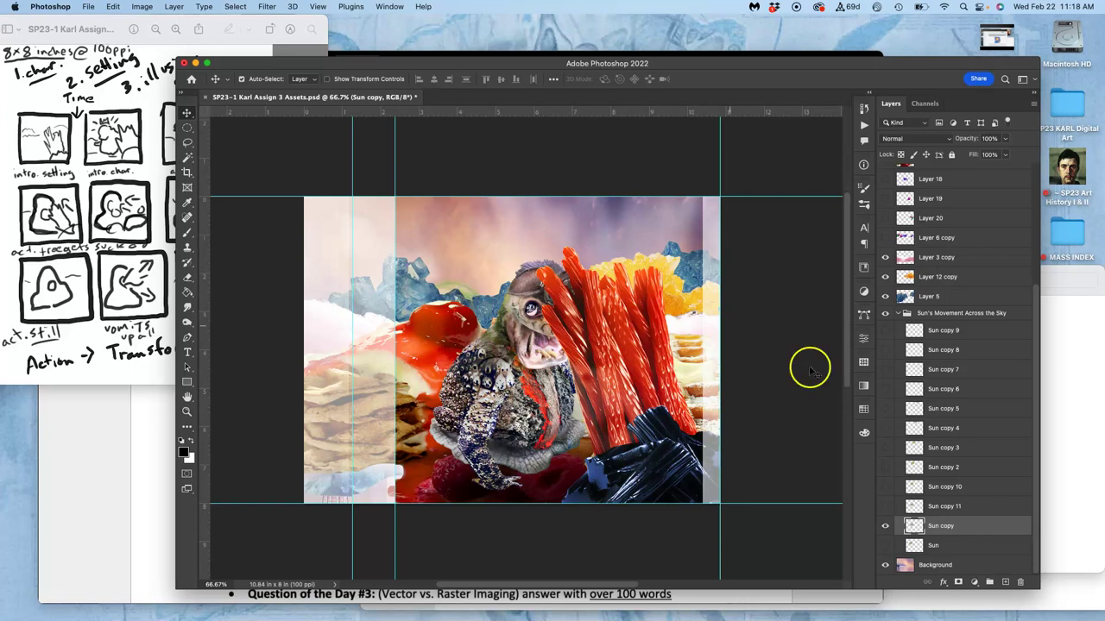
# - Delete the Sun layer and show the hidden suns one after another, from Sun copy 11 up to Sun copy 9
pyautogui.click(933, 546)
pyautogui.press('BackSpace')
pyautogui.click(884, 525)
pyautogui.click(885, 506)
pyautogui.click(885, 486)
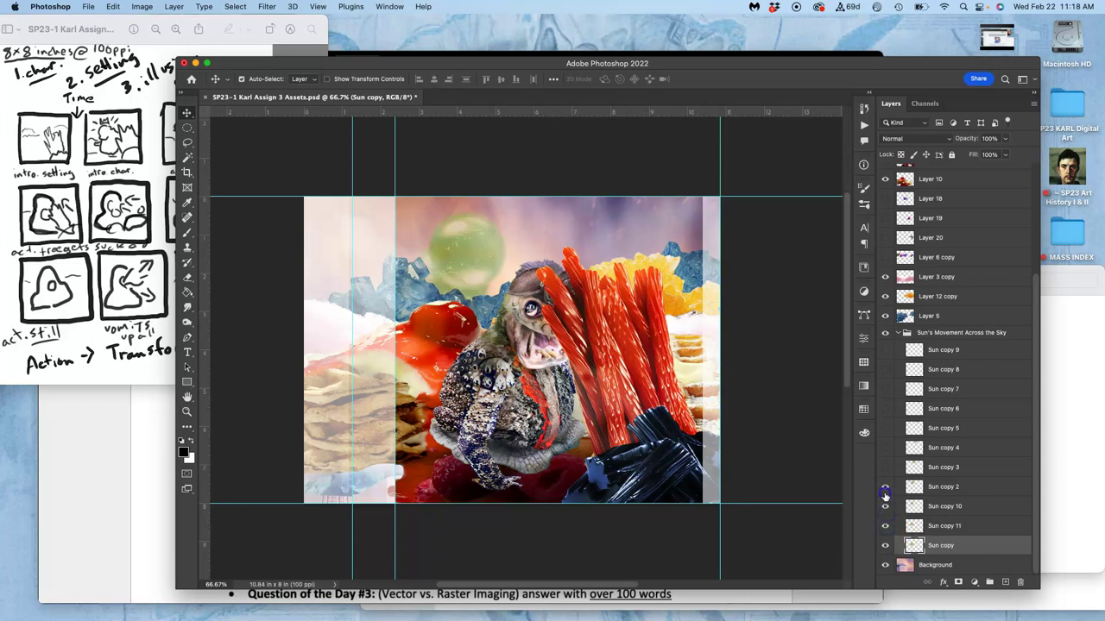
pyautogui.click(884, 467)
pyautogui.click(884, 448)
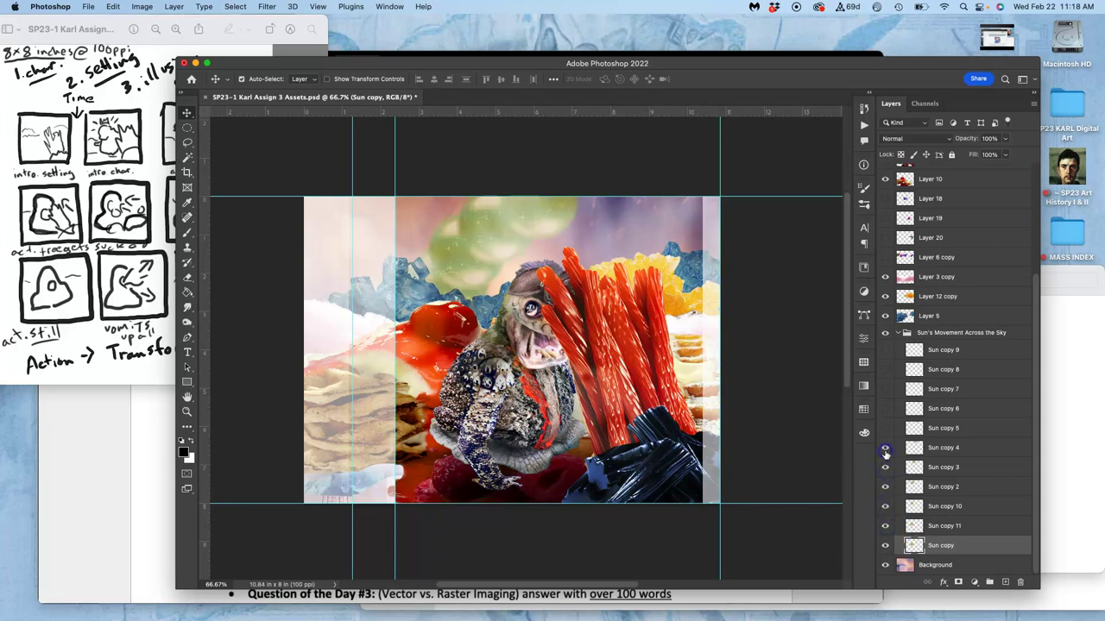
pyautogui.click(885, 428)
pyautogui.click(884, 409)
pyautogui.click(884, 389)
pyautogui.click(885, 369)
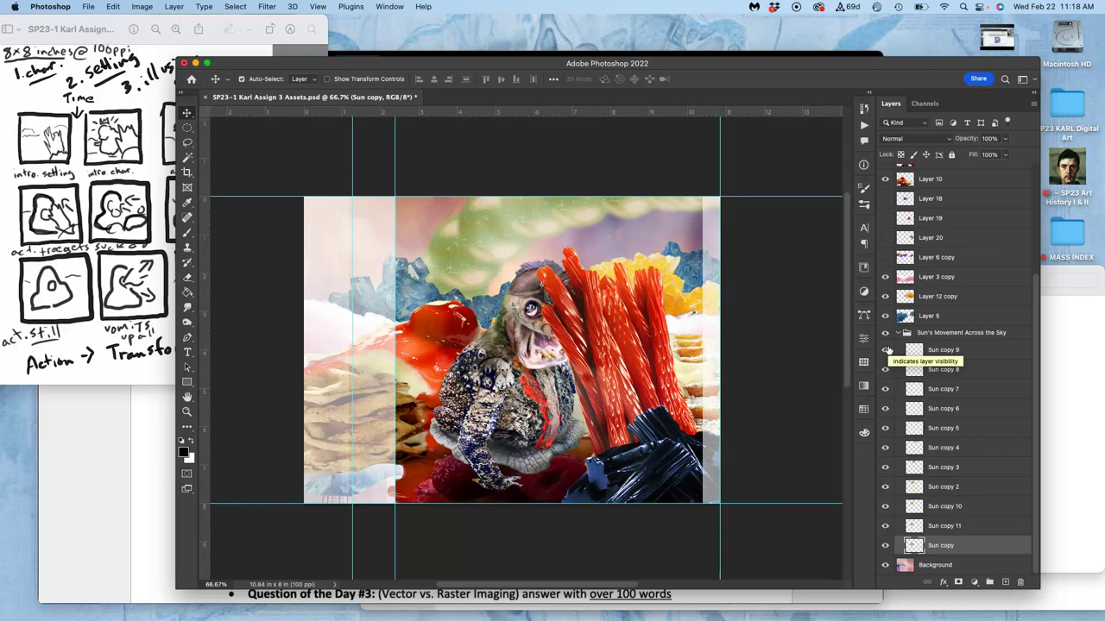
pyautogui.click(885, 350)
# - Hide the suns again one by one from Sun copy 9 down to Sun copy 11, and collapse the sun group
pyautogui.click(885, 370)
pyautogui.click(885, 389)
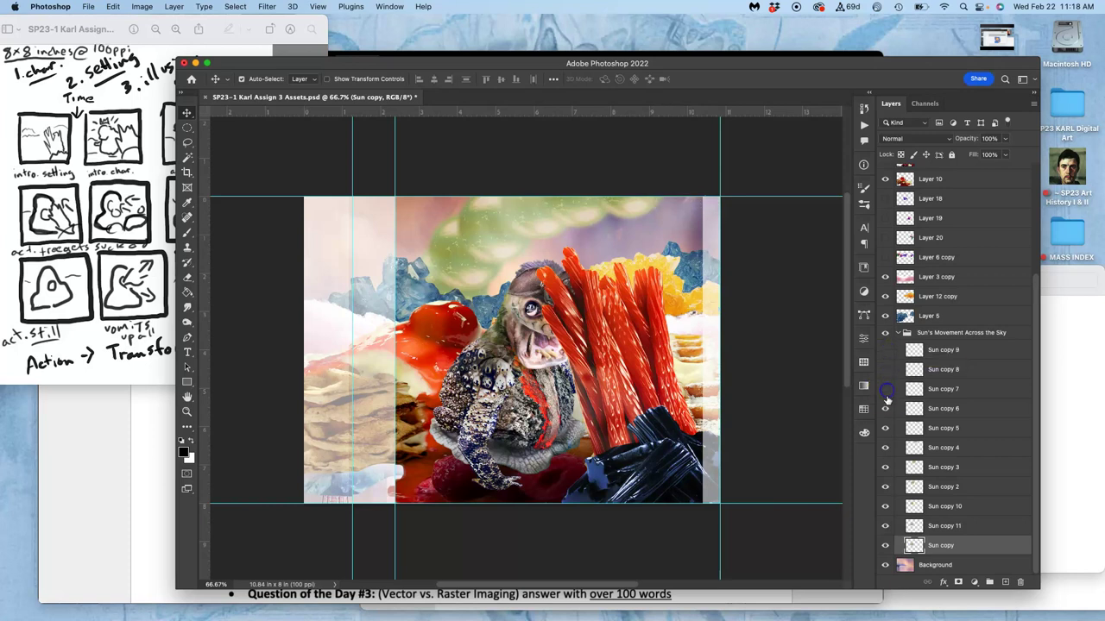
pyautogui.click(884, 408)
pyautogui.click(885, 428)
pyautogui.click(885, 447)
pyautogui.click(884, 471)
pyautogui.click(885, 487)
pyautogui.click(884, 525)
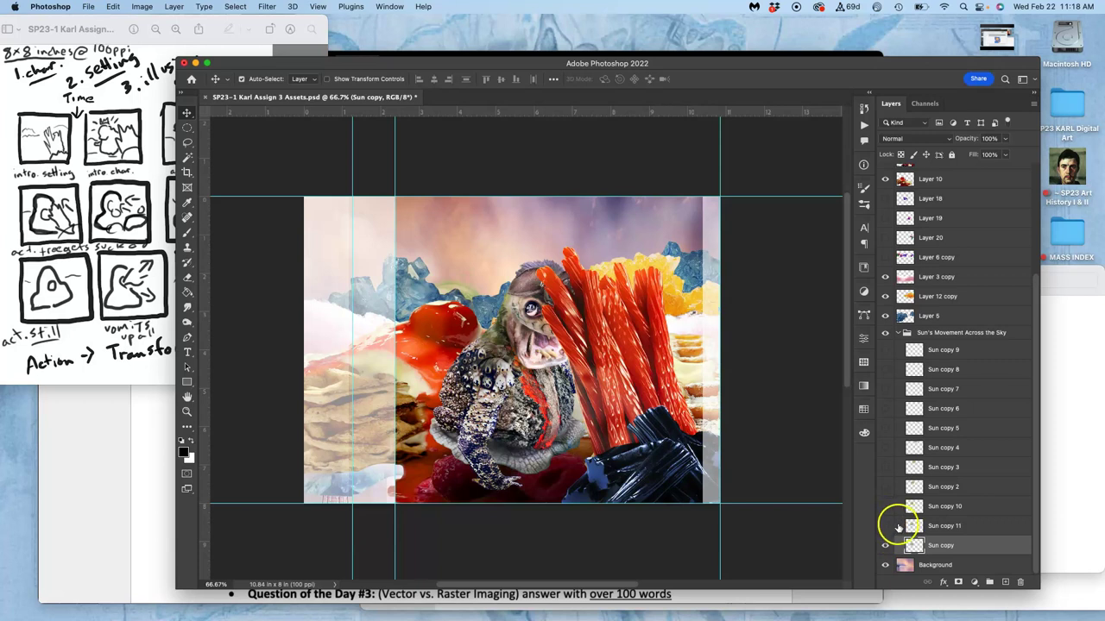
pyautogui.click(898, 332)
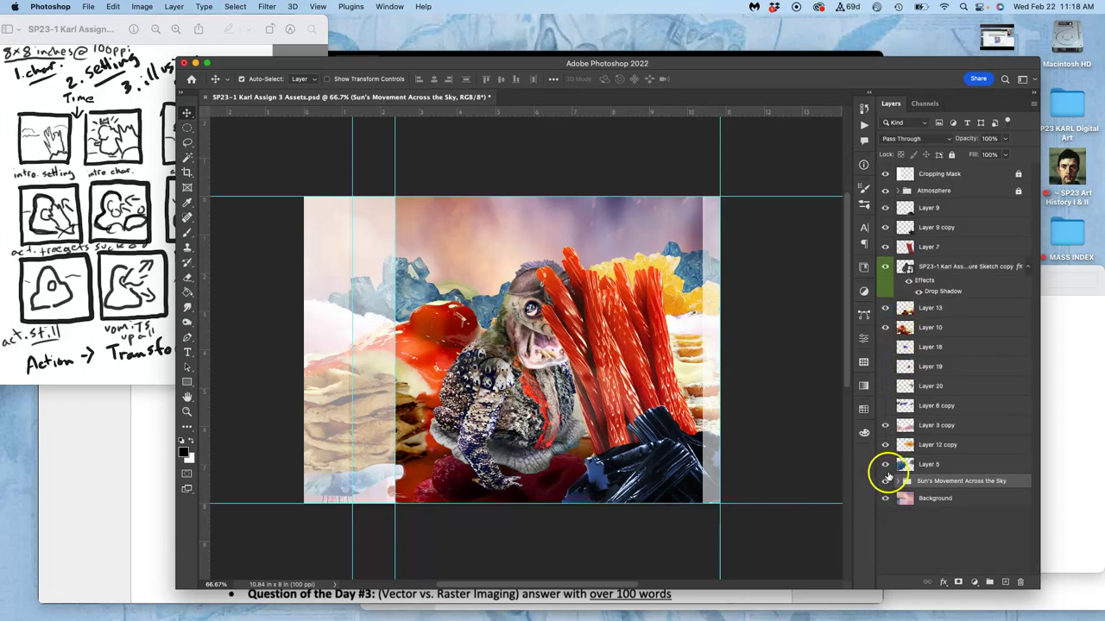
# - Give the Sun's Movement Across the Sky group a yellow colour label and leave Layer 5 with no colour
pyautogui.rightClick(885, 471)
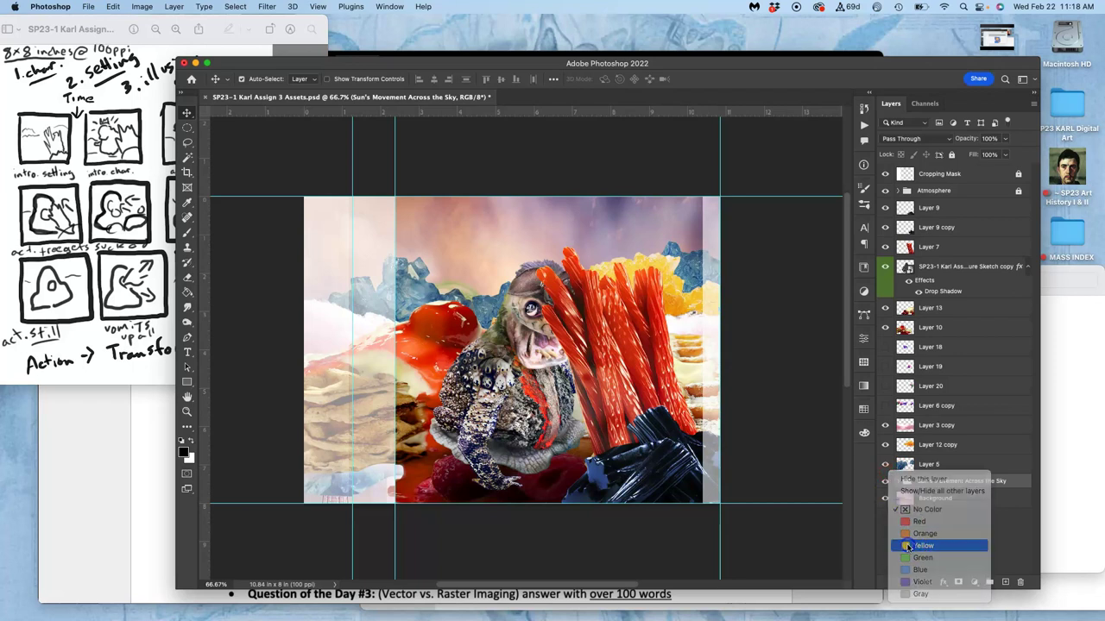
pyautogui.click(908, 545)
pyautogui.rightClick(884, 467)
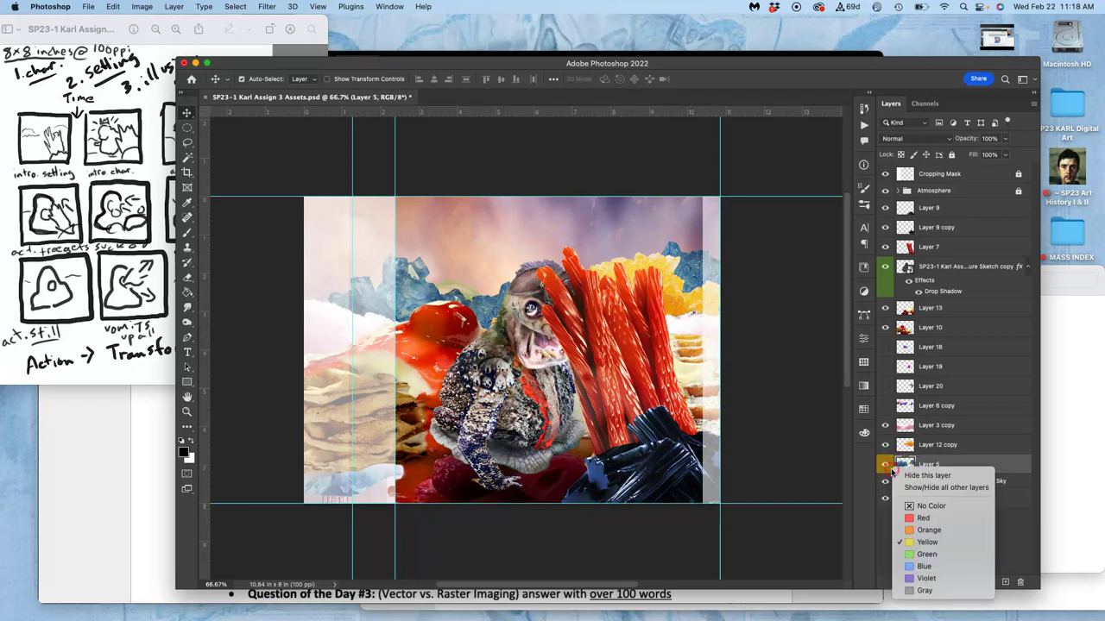
pyautogui.click(908, 545)
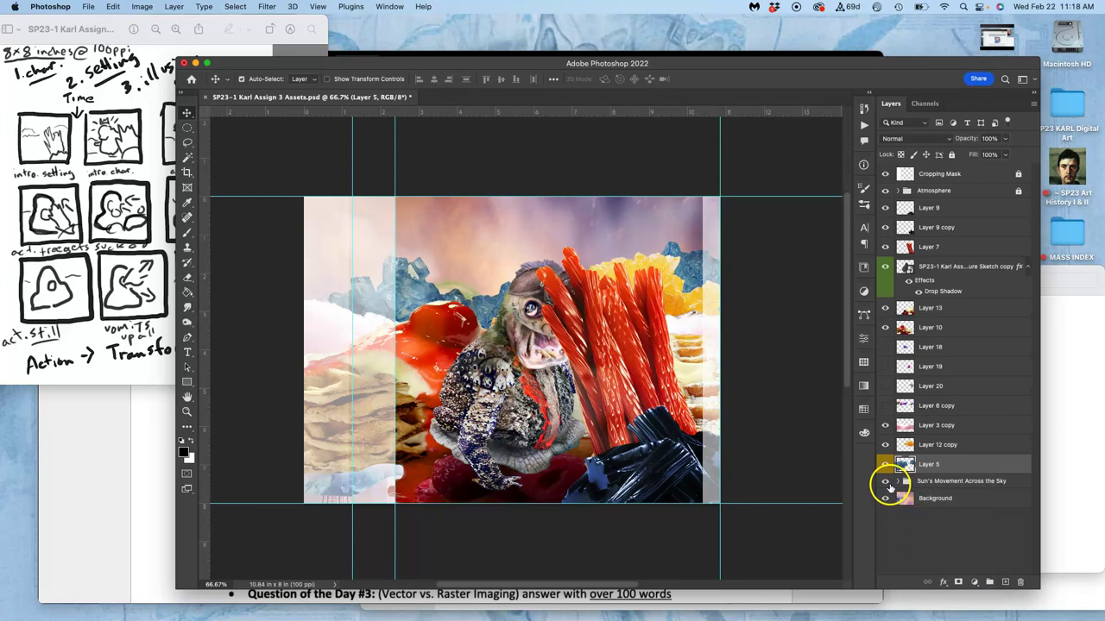
pyautogui.rightClick(889, 485)
pyautogui.click(900, 546)
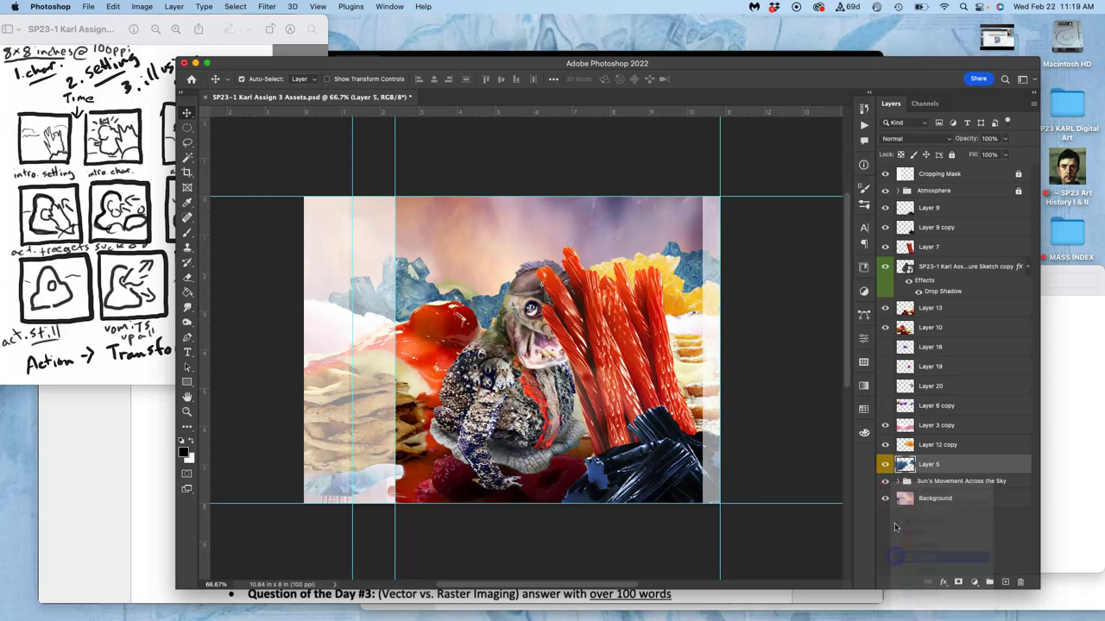
pyautogui.rightClick(889, 467)
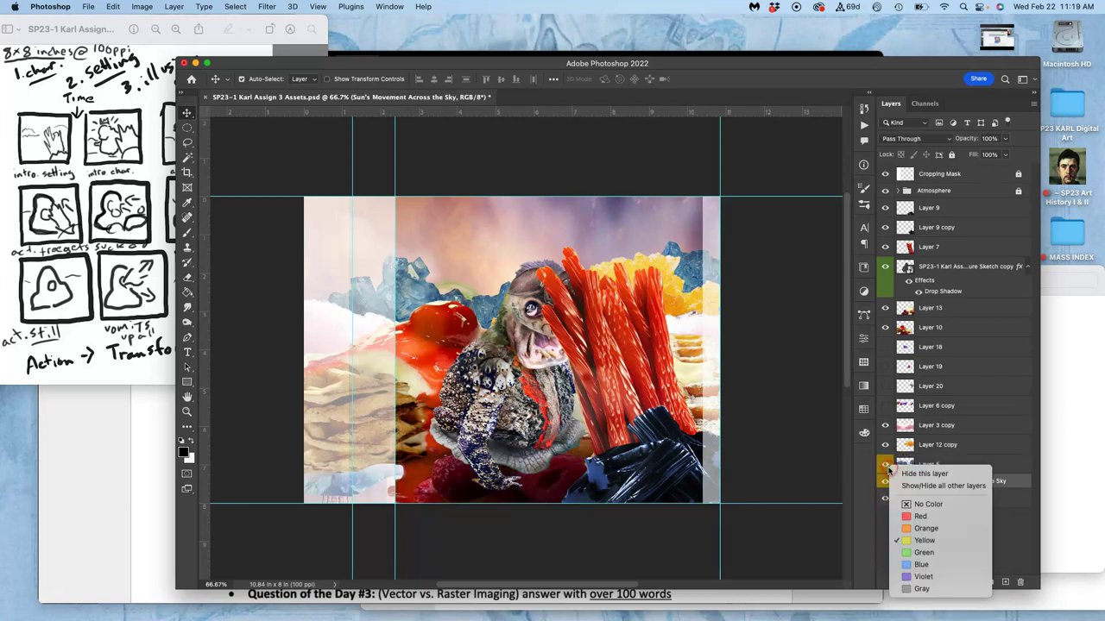
pyautogui.click(898, 505)
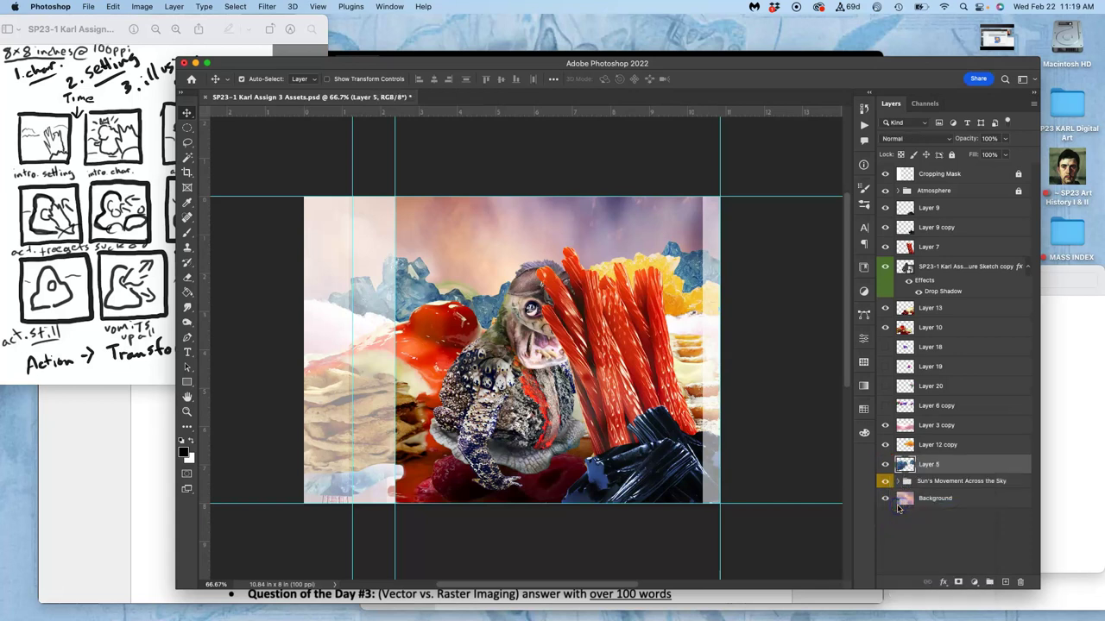
# - Isolate the blue crystal mountains by hiding every layer and group except Layer 5 and Background
pyautogui.click(884, 466)
pyautogui.click(884, 466)
pyautogui.click(885, 444)
pyautogui.click(885, 444)
pyautogui.click(884, 444)
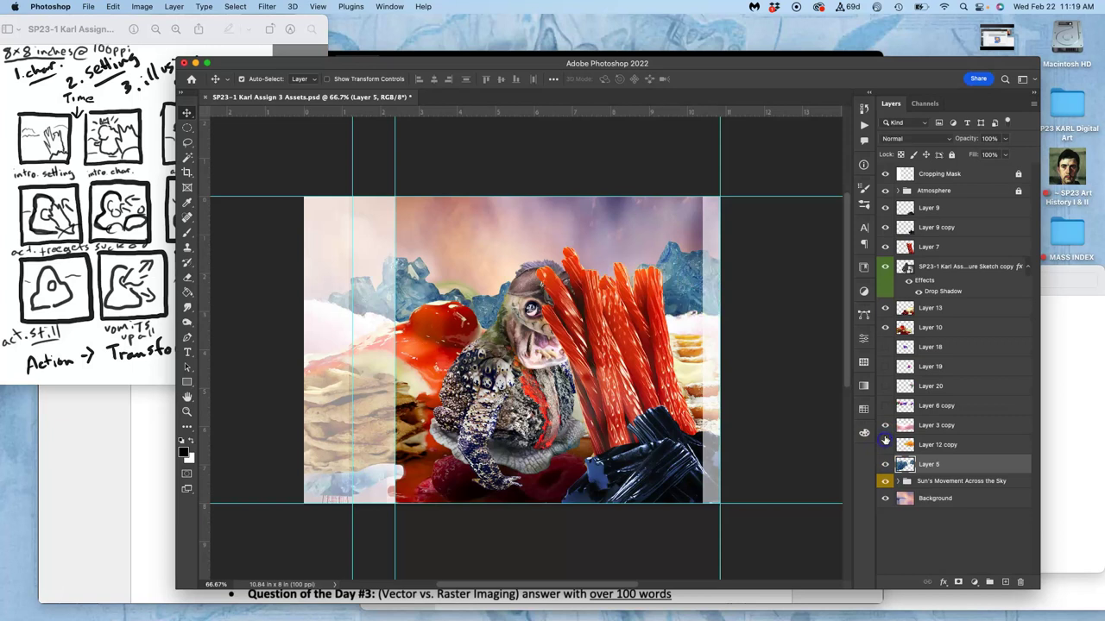
pyautogui.click(885, 429)
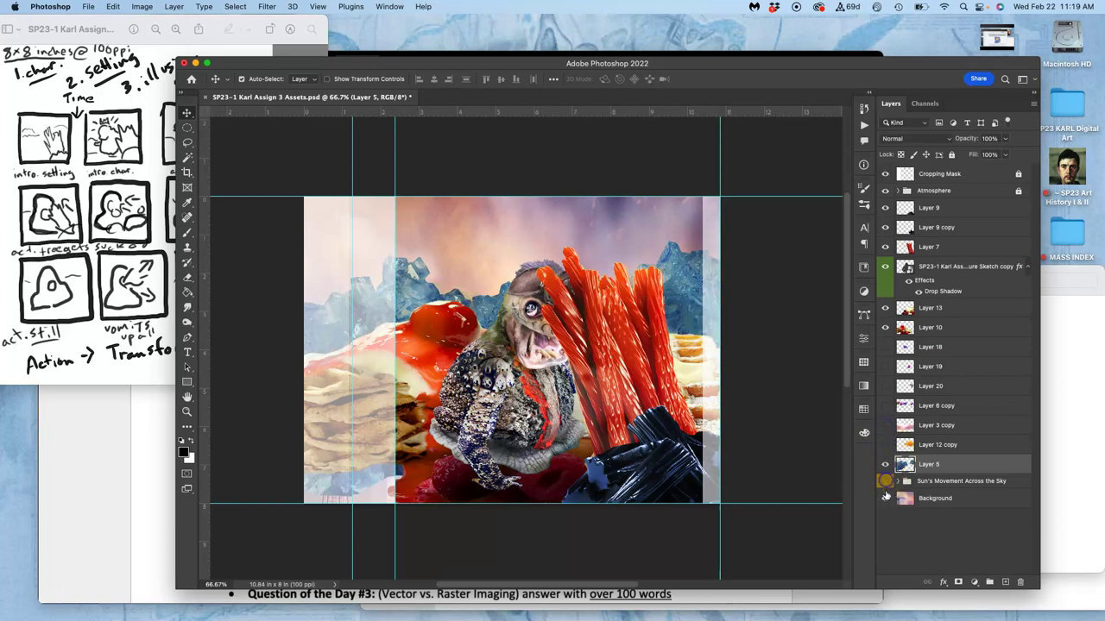
pyautogui.click(884, 327)
pyautogui.click(885, 308)
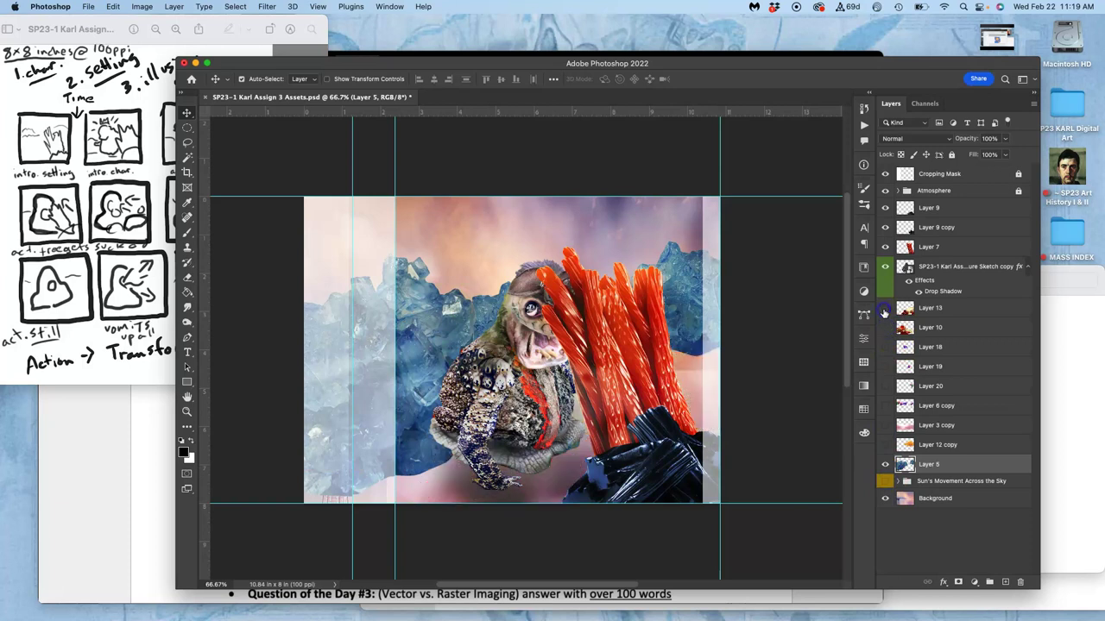
pyautogui.click(884, 267)
pyautogui.click(884, 247)
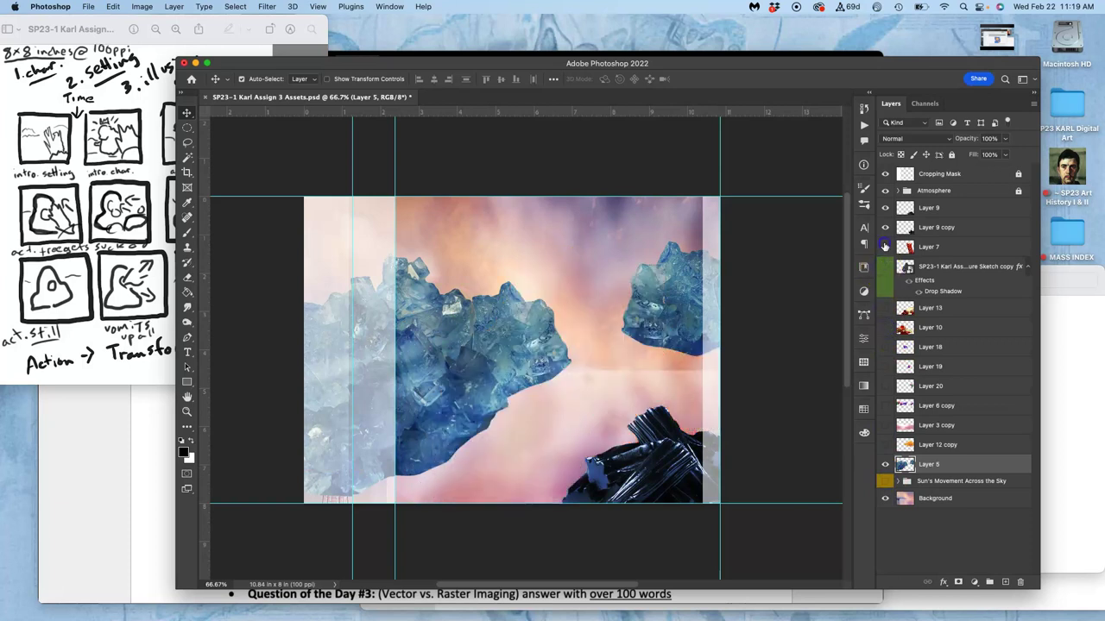
pyautogui.click(884, 227)
pyautogui.click(885, 208)
pyautogui.click(885, 190)
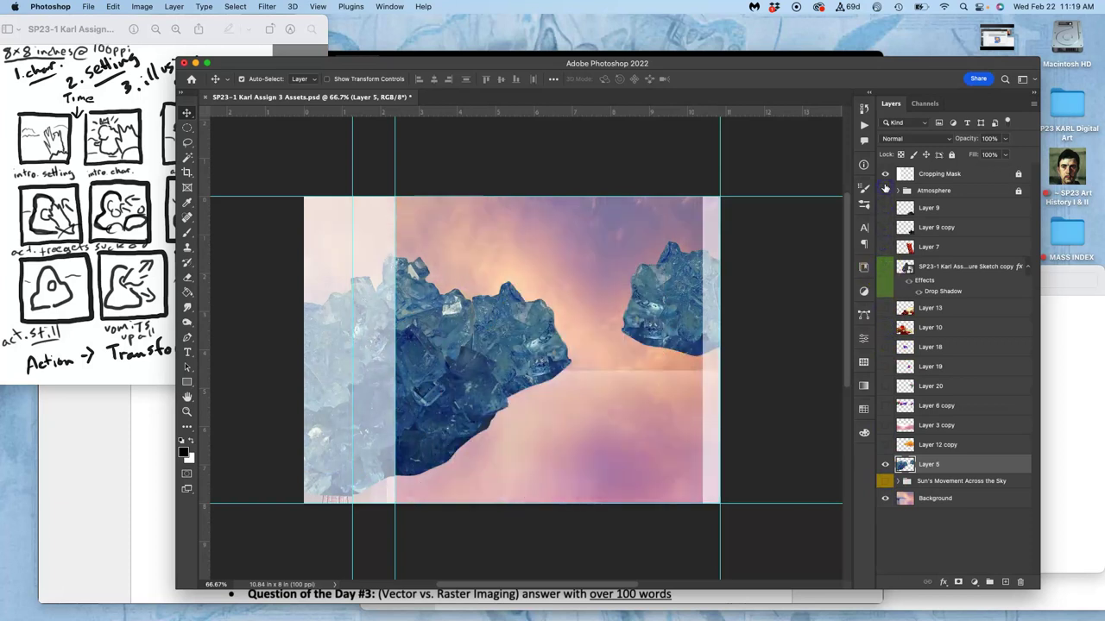
pyautogui.click(885, 173)
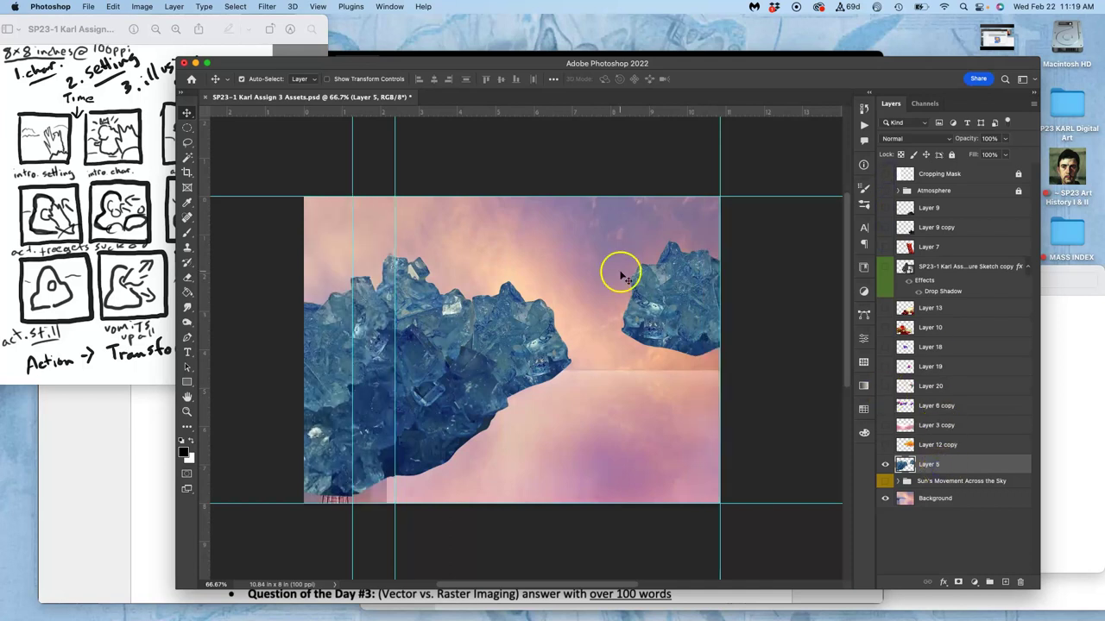
# - Lasso the large left crystal mountain with a jagged outer edge, copy it to a new layer, and check it with Layer 5 hidden
pyautogui.click(186, 143)
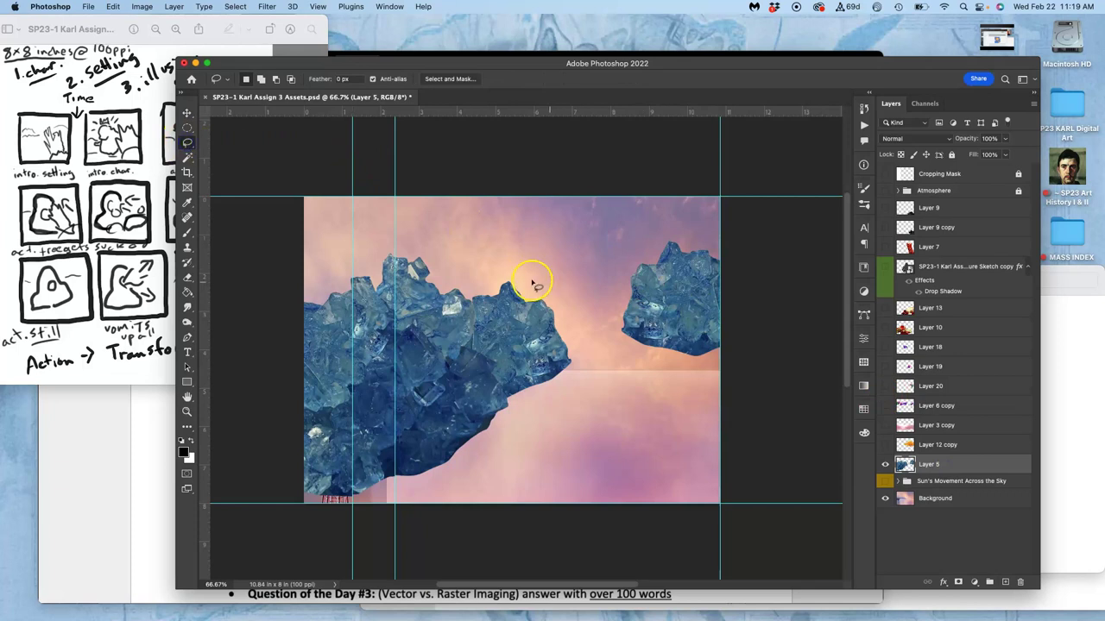
pyautogui.moveTo(325, 267); pyautogui.dragTo(312, 331)
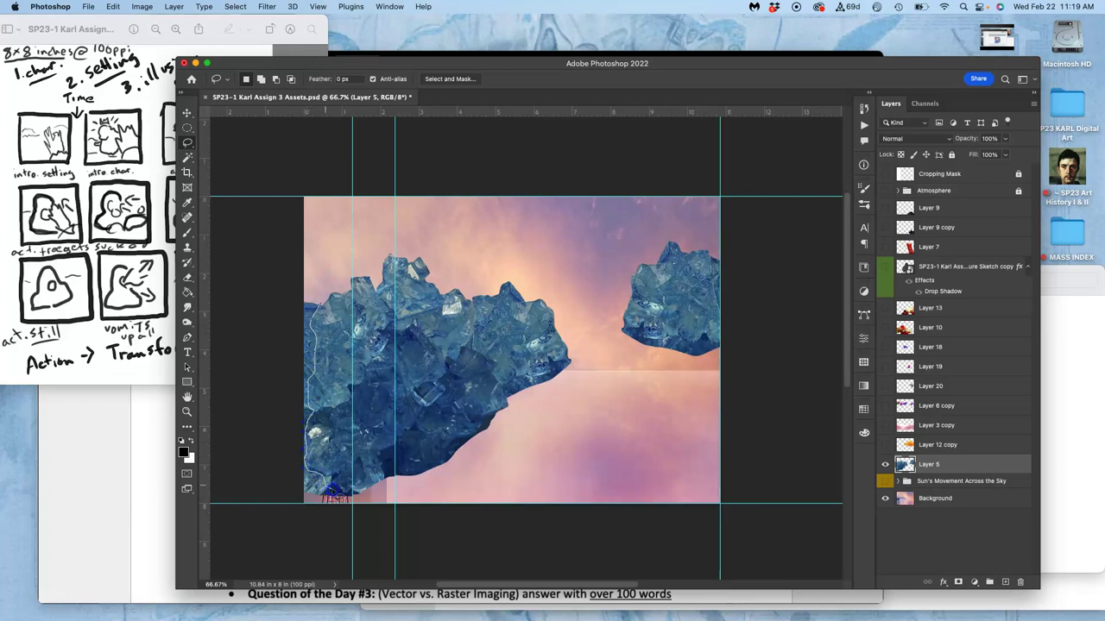
pyautogui.moveTo(418, 490)
pyautogui.mouseDown()
pyautogui.moveTo(488, 470)
pyautogui.moveTo(477, 474)
pyautogui.moveTo(558, 423)
pyautogui.moveTo(593, 352)
pyautogui.moveTo(488, 249)
pyautogui.mouseUp()
pyautogui.moveTo(354, 253); pyautogui.dragTo(324, 269)
pyautogui.press('super+j')
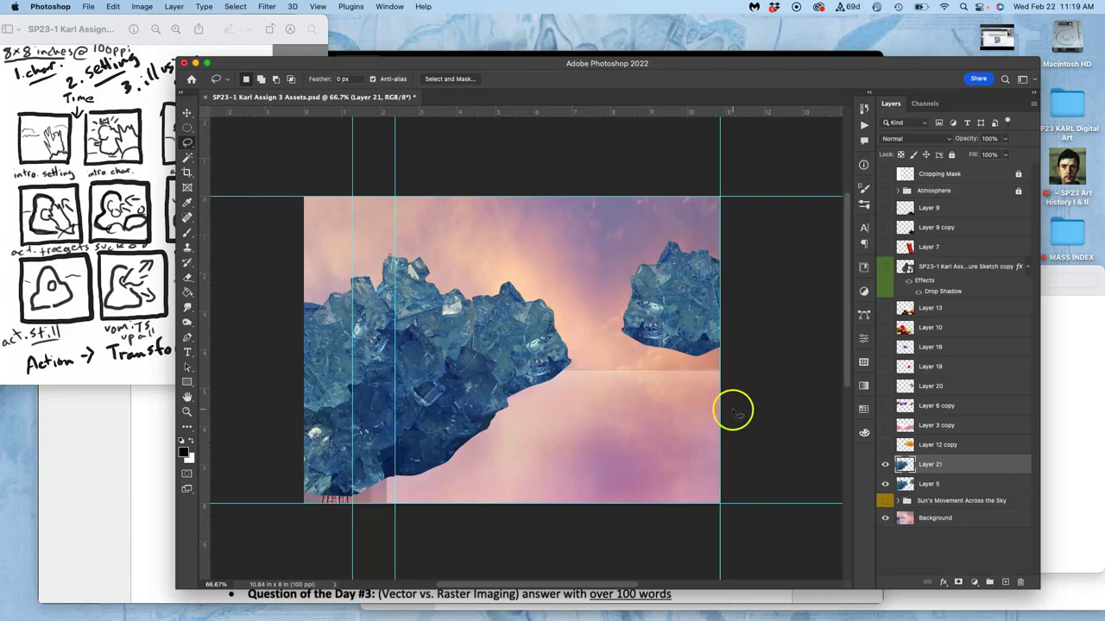
pyautogui.click(884, 485)
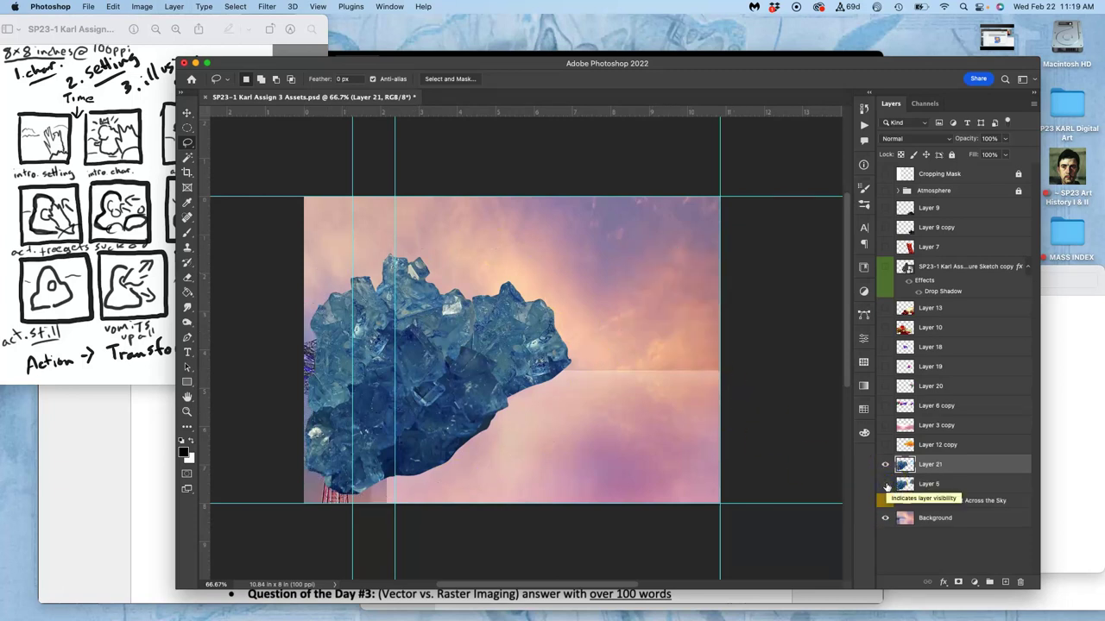
pyautogui.click(885, 484)
# - Try outlining the small right crystal mountain on Layer 5 with the Lasso and shifting the layer sideways
pyautogui.click(927, 484)
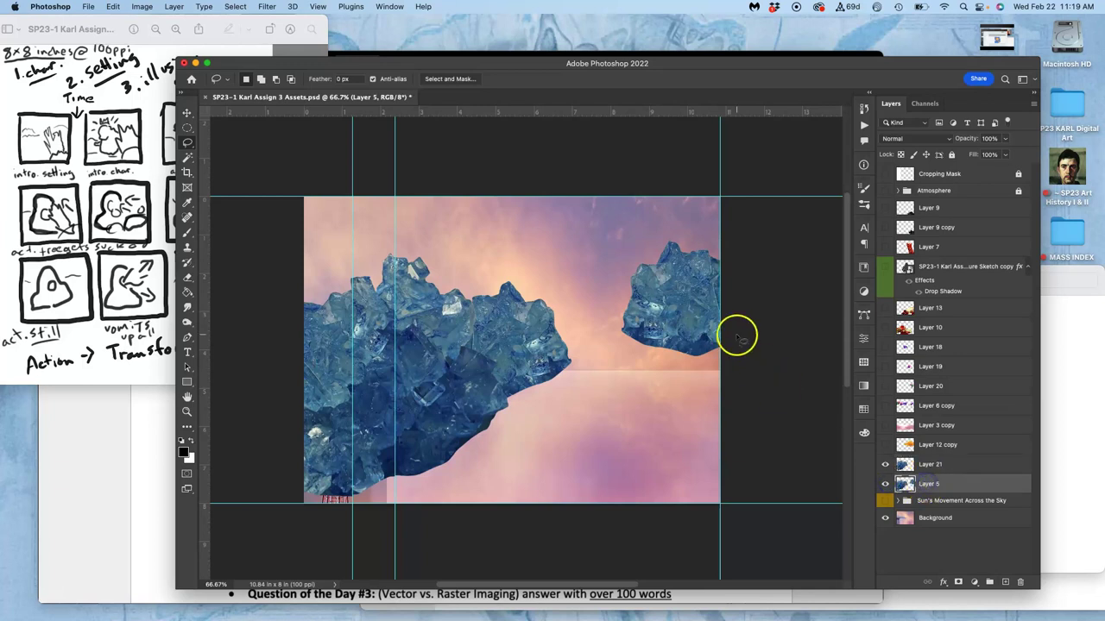
pyautogui.moveTo(715, 360)
pyautogui.mouseDown()
pyautogui.moveTo(669, 364)
pyautogui.moveTo(626, 343)
pyautogui.mouseUp()
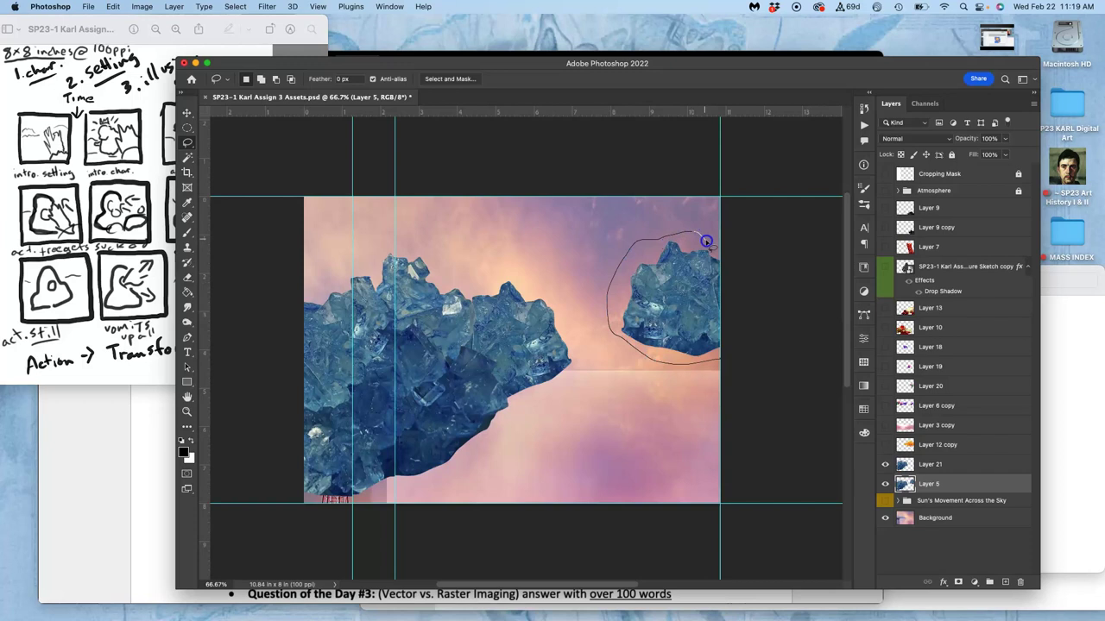
pyautogui.moveTo(713, 246); pyautogui.dragTo(714, 246)
pyautogui.click(232, 136)
pyautogui.click(186, 113)
pyautogui.moveTo(691, 289); pyautogui.dragTo(646, 286)
pyautogui.press('super+z')
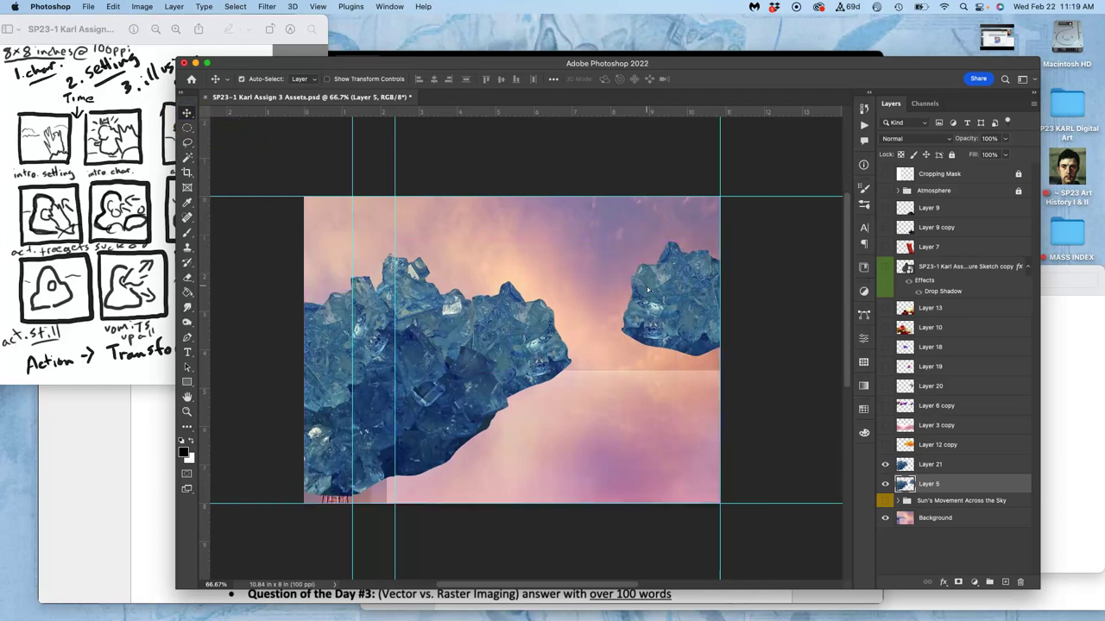
pyautogui.moveTo(708, 244)
pyautogui.mouseDown()
pyautogui.moveTo(709, 258)
pyautogui.moveTo(709, 246)
pyautogui.mouseUp()
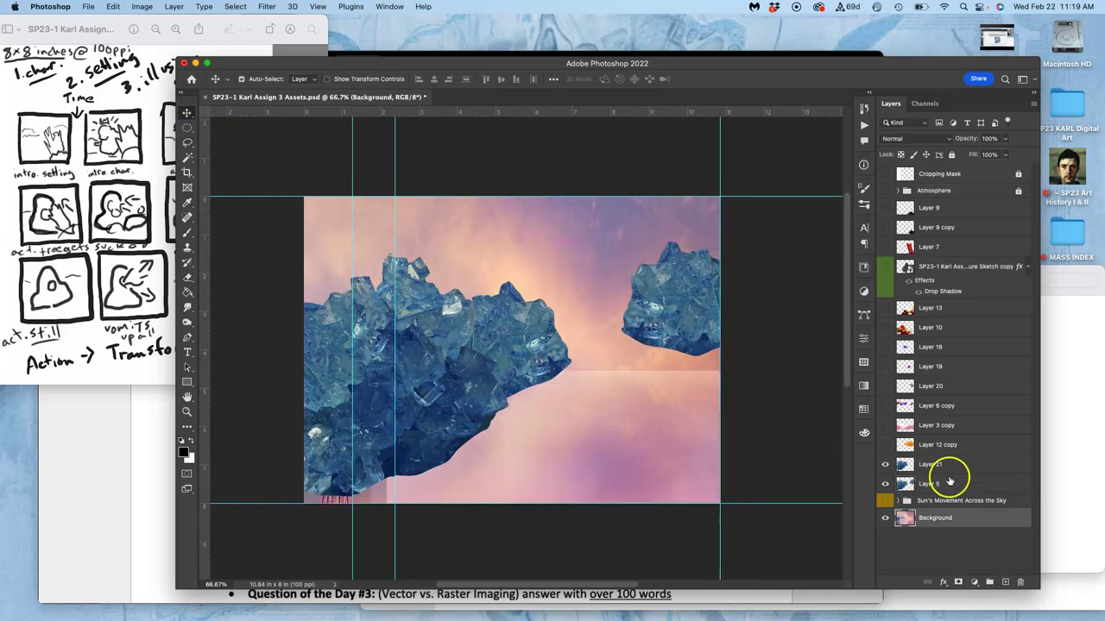
# - Lasso the small right crystal mountain on Layer 5 with a jagged outer edge, copy it to a new layer, and delete Layer 5
pyautogui.click(940, 486)
pyautogui.click(185, 144)
pyautogui.moveTo(687, 242); pyautogui.dragTo(702, 244)
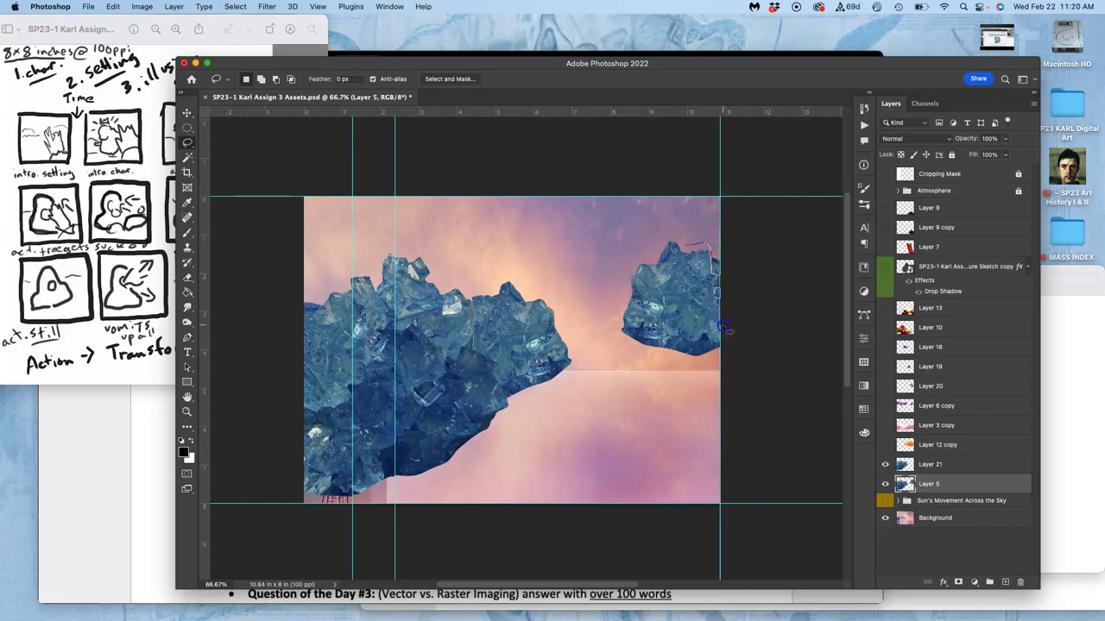
pyautogui.moveTo(601, 308)
pyautogui.mouseDown()
pyautogui.moveTo(654, 216)
pyautogui.moveTo(682, 228)
pyautogui.mouseUp()
pyautogui.press('super+j')
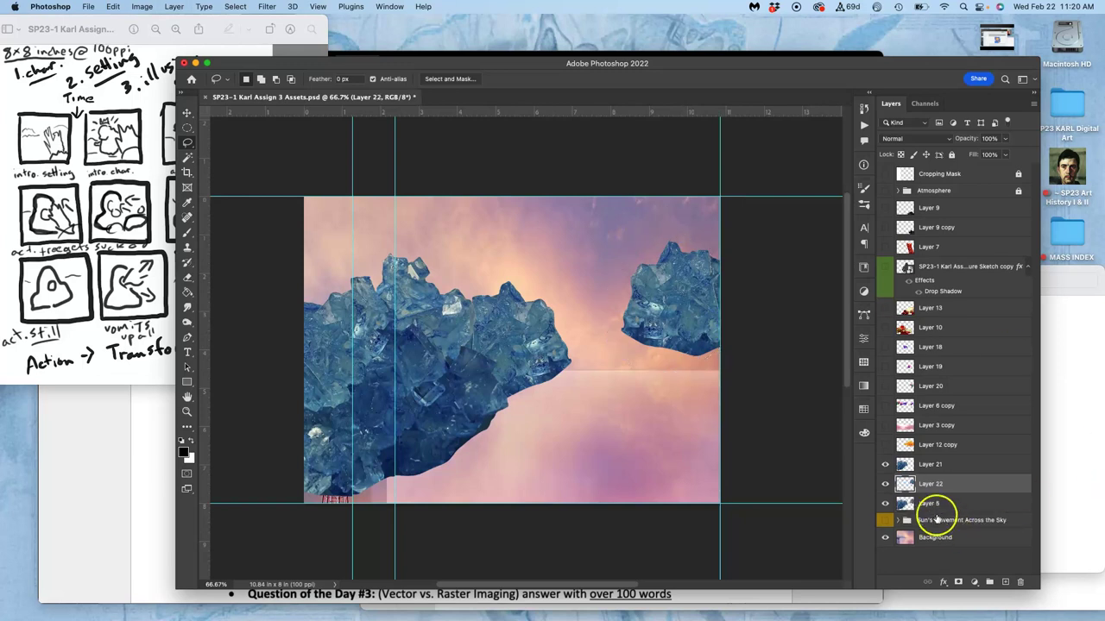
pyautogui.moveTo(932, 504); pyautogui.dragTo(951, 479)
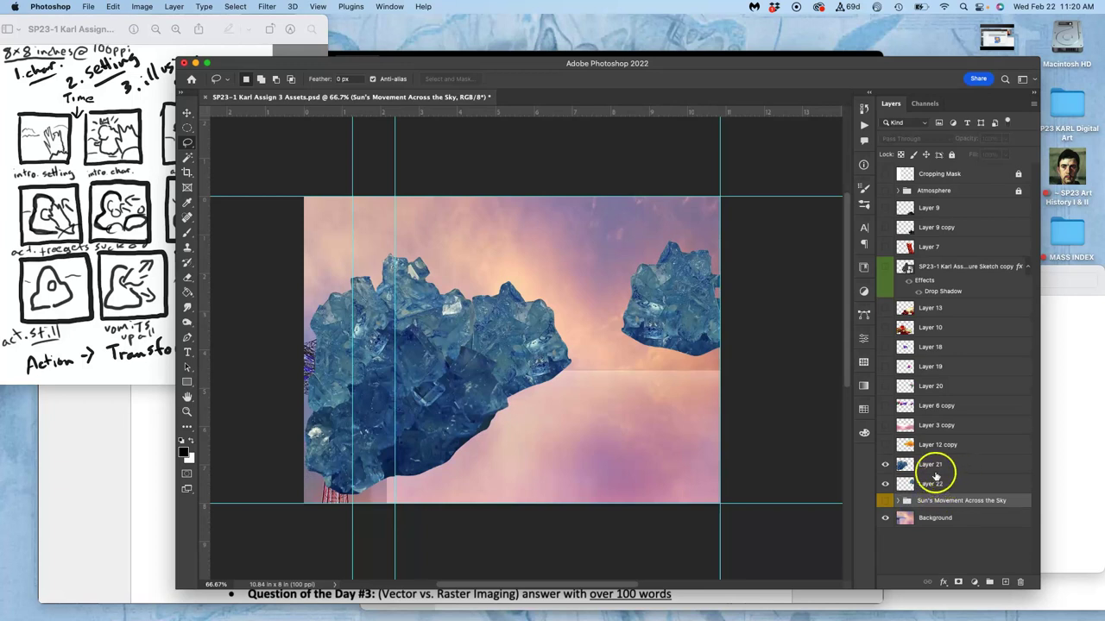
# - Check the Background layer by toggling its visibility, and shift it slightly to the right behind the crystal mountains
pyautogui.click(883, 518)
pyautogui.click(883, 518)
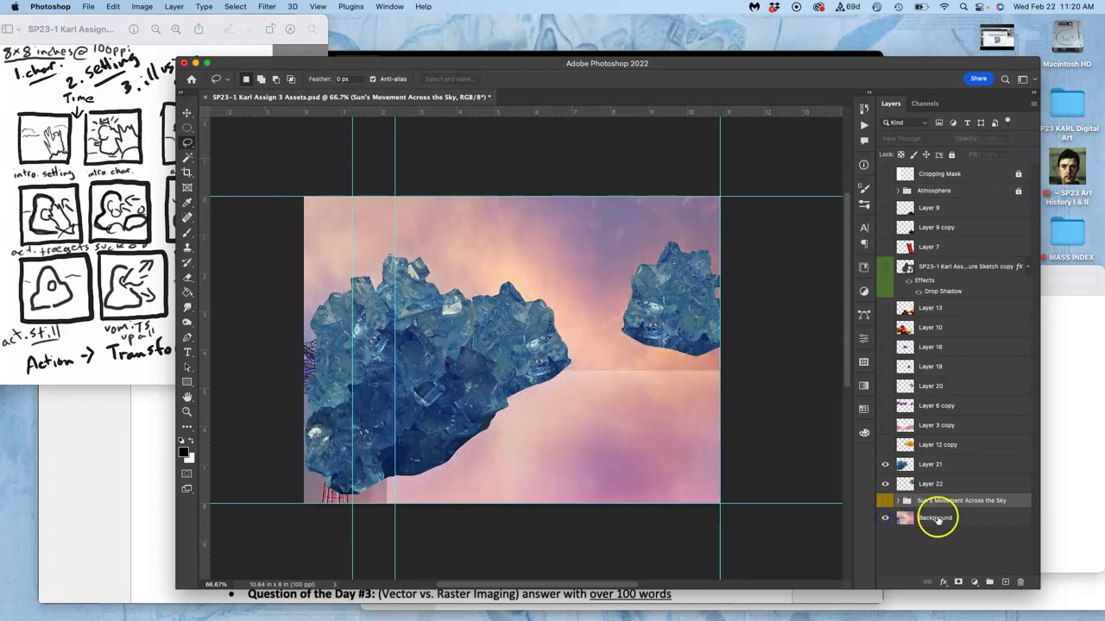
pyautogui.click(937, 519)
pyautogui.click(187, 113)
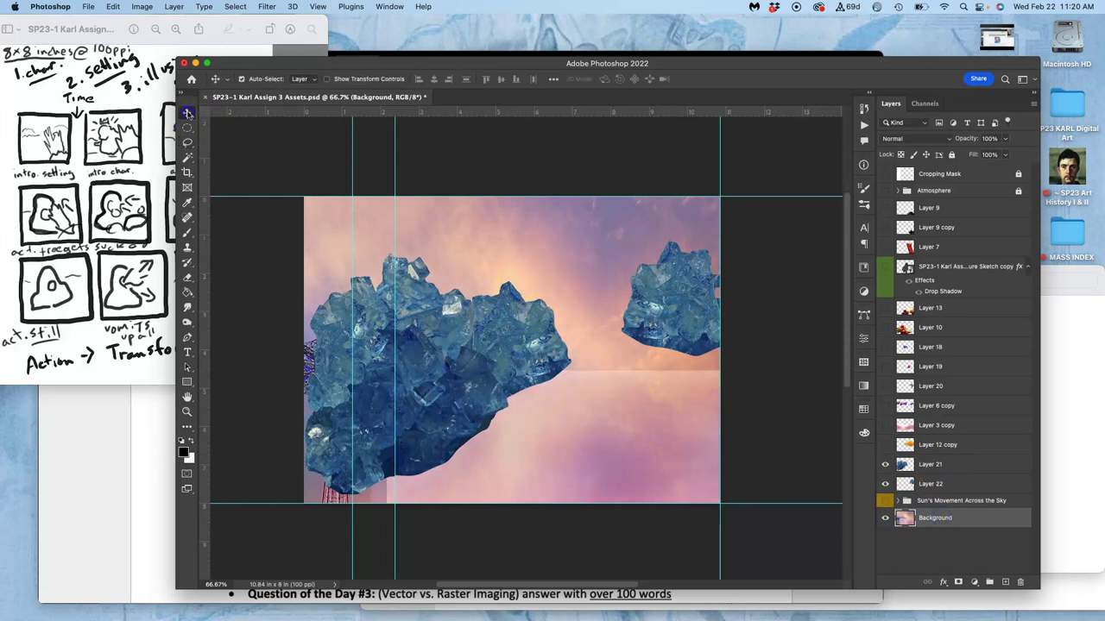
pyautogui.moveTo(488, 247)
pyautogui.mouseDown()
pyautogui.moveTo(567, 247)
pyautogui.moveTo(418, 252)
pyautogui.moveTo(528, 251)
pyautogui.moveTo(493, 248)
pyautogui.mouseUp()
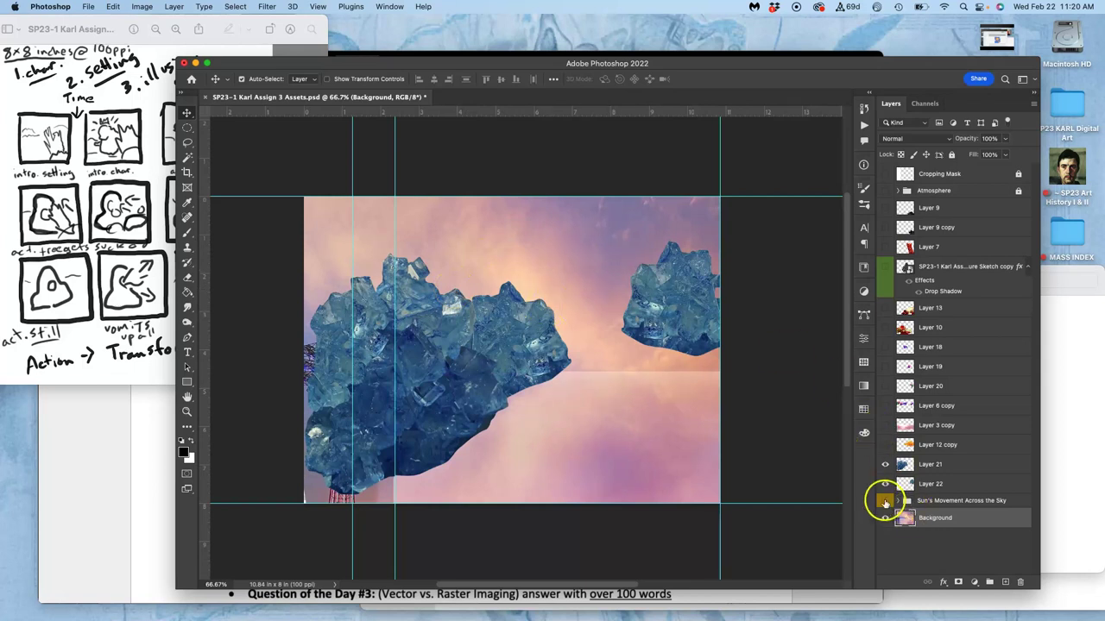
# - Show the orange crystals on Layer 12 copy and the cloud on Layer 3 copy, and make Layer 3 copy active
pyautogui.click(885, 445)
pyautogui.click(885, 426)
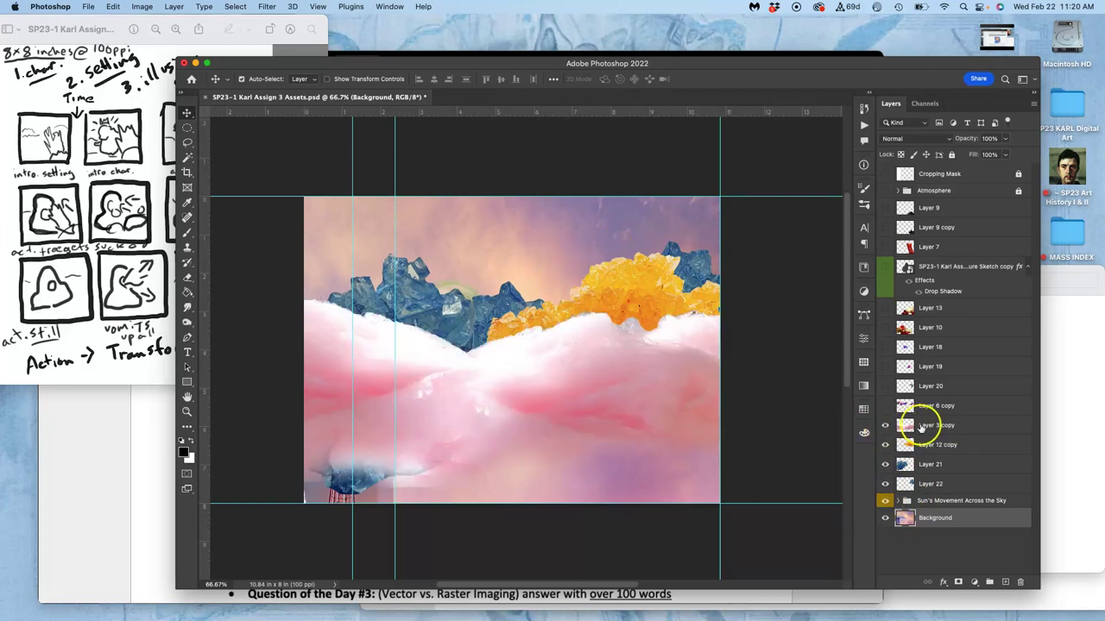
pyautogui.click(926, 426)
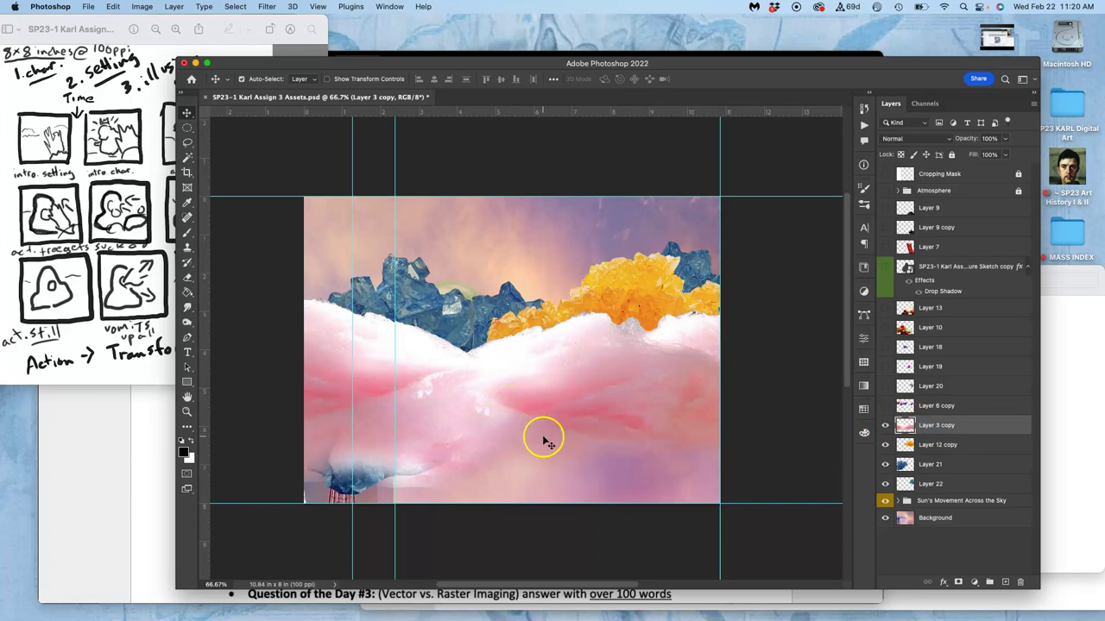
pyautogui.click(885, 442)
pyautogui.click(884, 443)
# - Clone Stamp over the crystal remnants in the middle of the pink cloud on Layer 3 copy with a soft 118 px brush
pyautogui.click(188, 247)
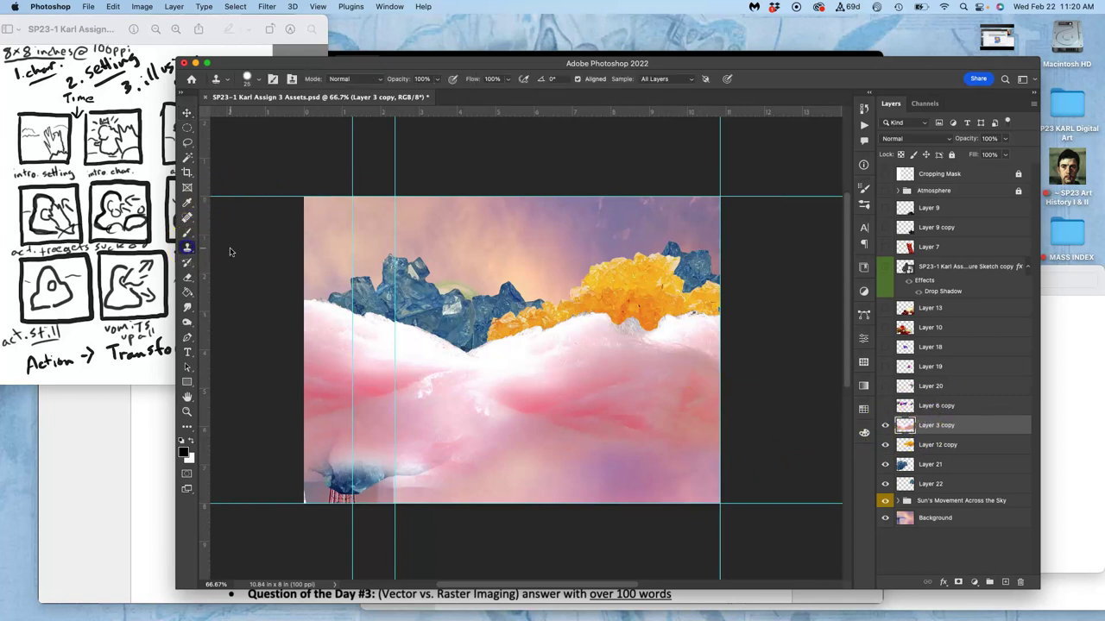
pyautogui.click(253, 77)
pyautogui.click(280, 115)
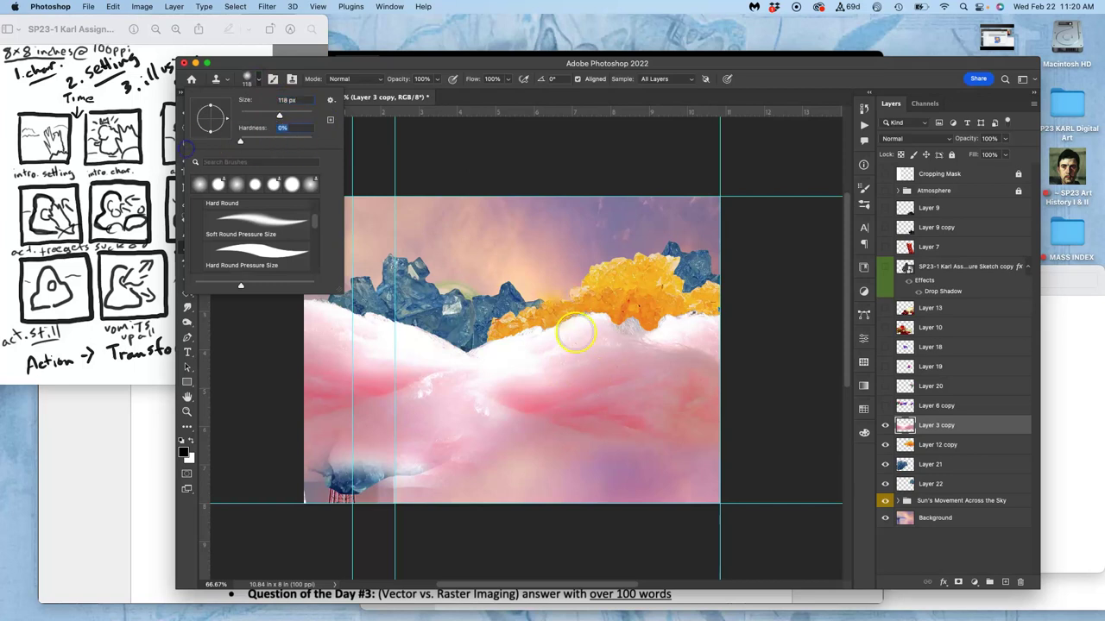
pyautogui.keyDown('alt'); pyautogui.click(586, 373); pyautogui.keyUp('alt')
pyautogui.click(519, 420)
pyautogui.moveTo(519, 421)
pyautogui.mouseDown()
pyautogui.moveTo(485, 403)
pyautogui.moveTo(439, 412)
pyautogui.moveTo(582, 452)
pyautogui.moveTo(602, 446)
pyautogui.moveTo(613, 426)
pyautogui.moveTo(554, 435)
pyautogui.moveTo(631, 406)
pyautogui.moveTo(644, 372)
pyautogui.moveTo(490, 436)
pyautogui.moveTo(530, 432)
pyautogui.moveTo(471, 440)
pyautogui.moveTo(413, 417)
pyautogui.moveTo(372, 415)
pyautogui.mouseUp()
pyautogui.keyDown('alt'); pyautogui.click(610, 425); pyautogui.keyUp('alt')
pyautogui.keyDown('alt'); pyautogui.click(648, 370); pyautogui.keyUp('alt')
pyautogui.click(521, 432)
pyautogui.keyDown('alt'); pyautogui.click(373, 389); pyautogui.keyUp('alt')
pyautogui.moveTo(458, 382)
pyautogui.mouseDown()
pyautogui.moveTo(370, 411)
pyautogui.moveTo(441, 411)
pyautogui.mouseUp()
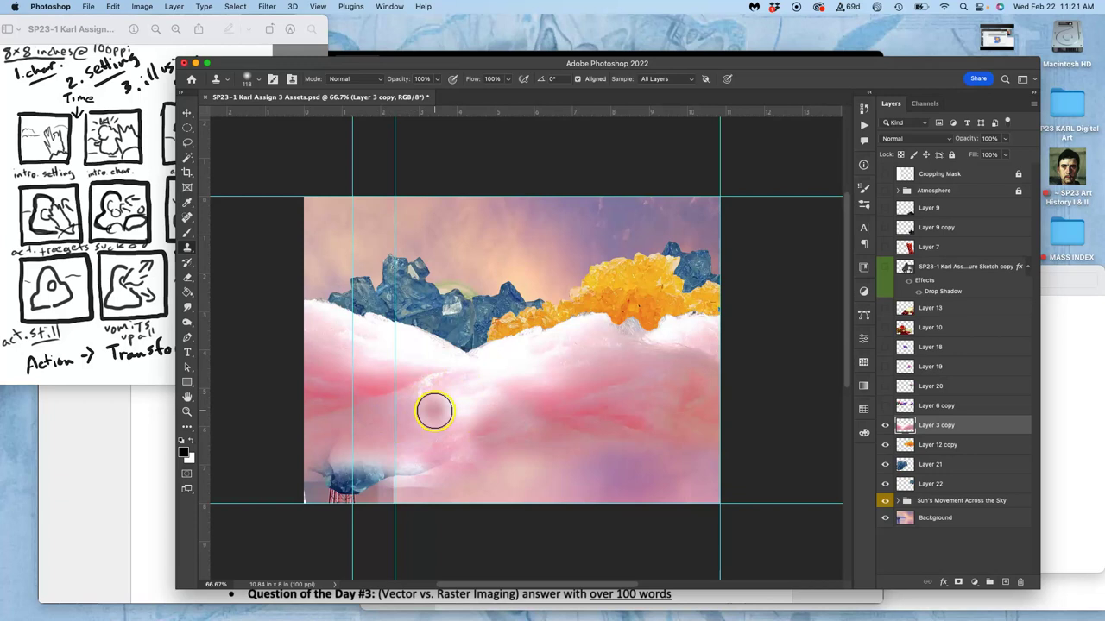
# - Blend the lower cloud on Layer 3 copy with further Clone Stamp strokes at 37% opacity, and check the layer by toggling its visibility
pyautogui.click(436, 79)
pyautogui.moveTo(422, 89); pyautogui.dragTo(404, 92)
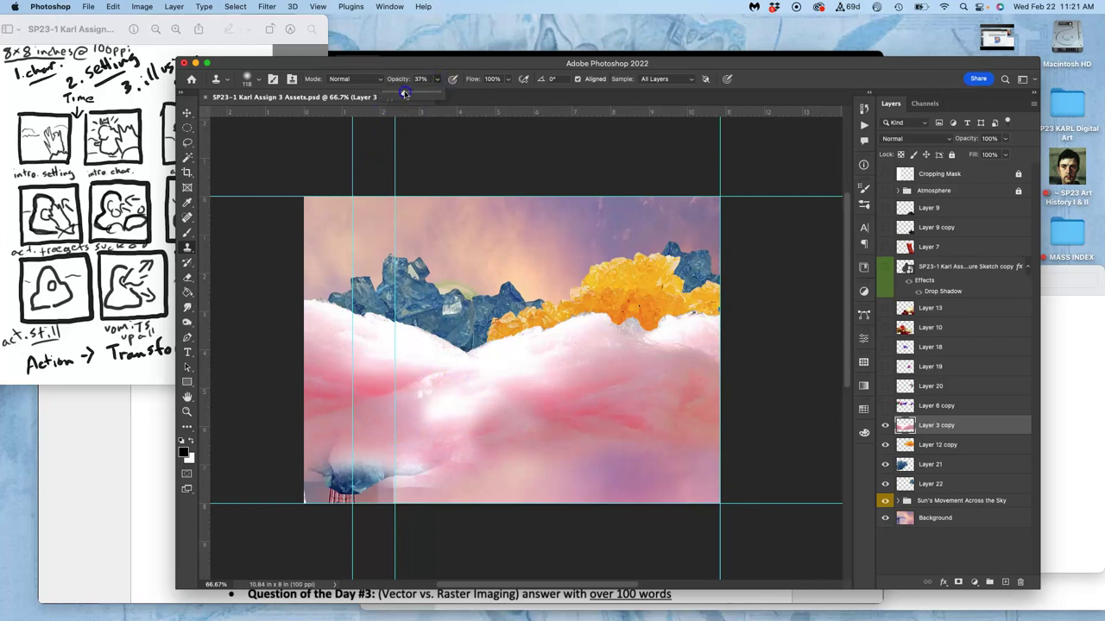
pyautogui.moveTo(456, 421)
pyautogui.mouseDown()
pyautogui.moveTo(426, 420)
pyautogui.moveTo(501, 406)
pyautogui.moveTo(511, 416)
pyautogui.moveTo(429, 461)
pyautogui.moveTo(495, 432)
pyautogui.mouseUp()
pyautogui.moveTo(642, 409)
pyautogui.mouseDown()
pyautogui.moveTo(589, 426)
pyautogui.moveTo(547, 422)
pyautogui.mouseUp()
pyautogui.moveTo(428, 466)
pyautogui.mouseDown()
pyautogui.moveTo(335, 470)
pyautogui.moveTo(362, 456)
pyautogui.moveTo(415, 464)
pyautogui.moveTo(409, 481)
pyautogui.moveTo(362, 476)
pyautogui.moveTo(395, 469)
pyautogui.mouseUp()
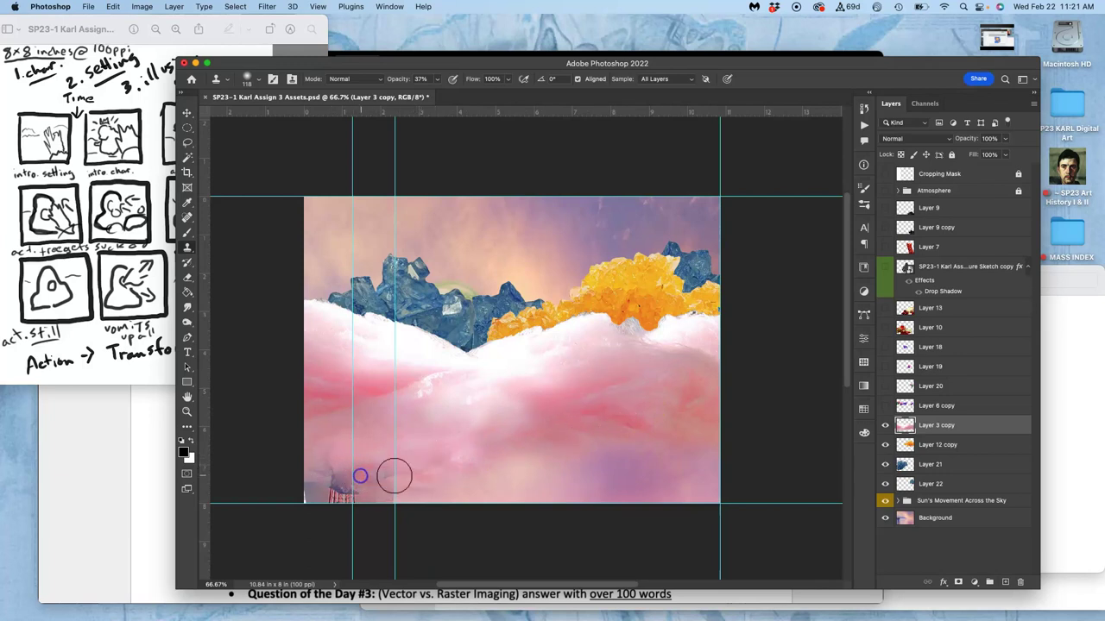
pyautogui.moveTo(610, 375); pyautogui.dragTo(559, 372)
pyautogui.moveTo(434, 375)
pyautogui.mouseDown()
pyautogui.moveTo(365, 397)
pyautogui.moveTo(419, 397)
pyautogui.moveTo(512, 431)
pyautogui.mouseUp()
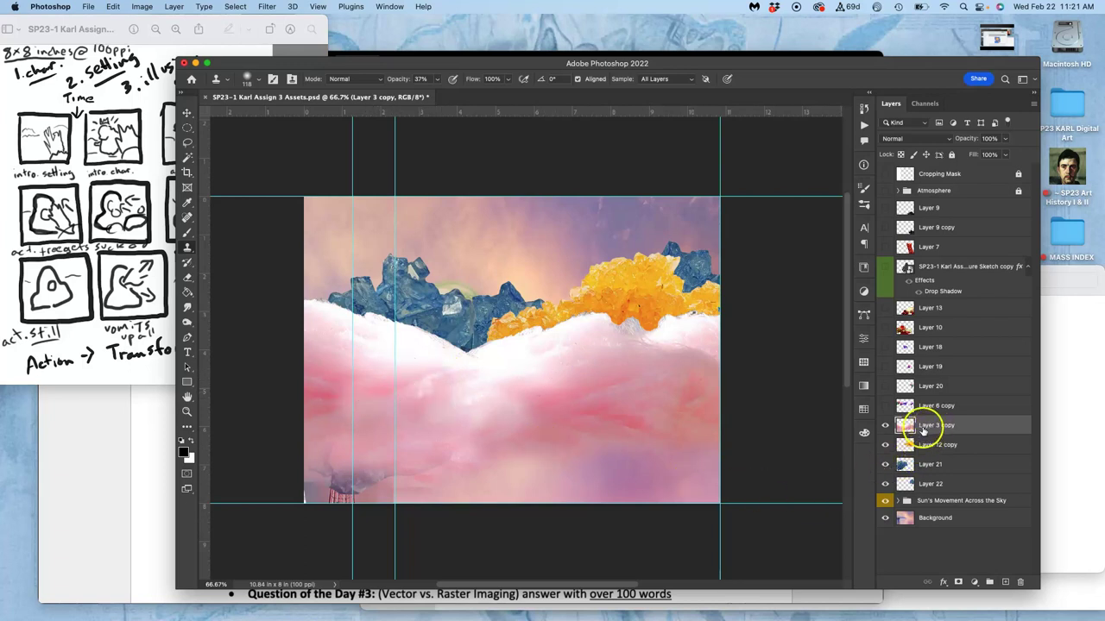
pyautogui.click(884, 426)
pyautogui.click(883, 426)
pyautogui.click(904, 424)
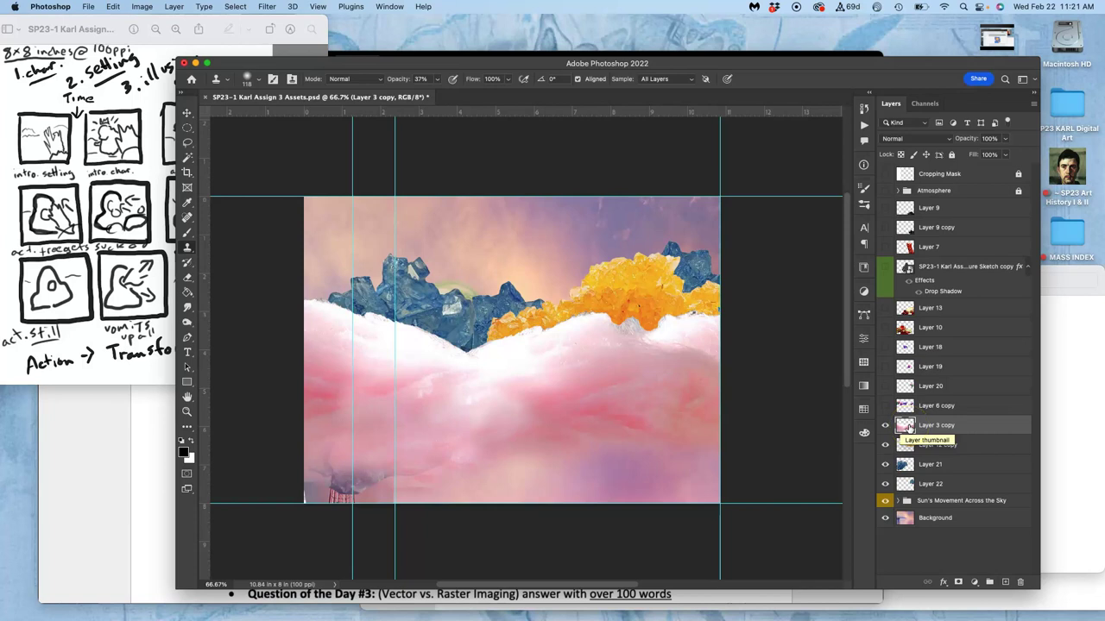
# - Show the candy stones on Layers 6 copy, 20, 19 and 18 and the desserts on Layers 10 and 13
pyautogui.click(883, 406)
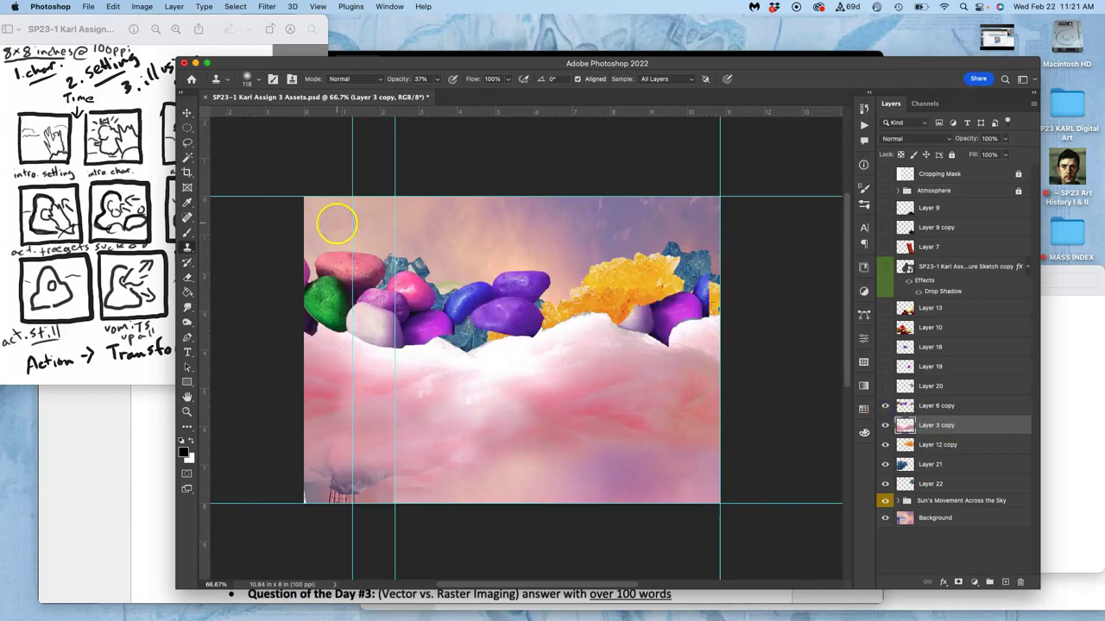
pyautogui.click(885, 387)
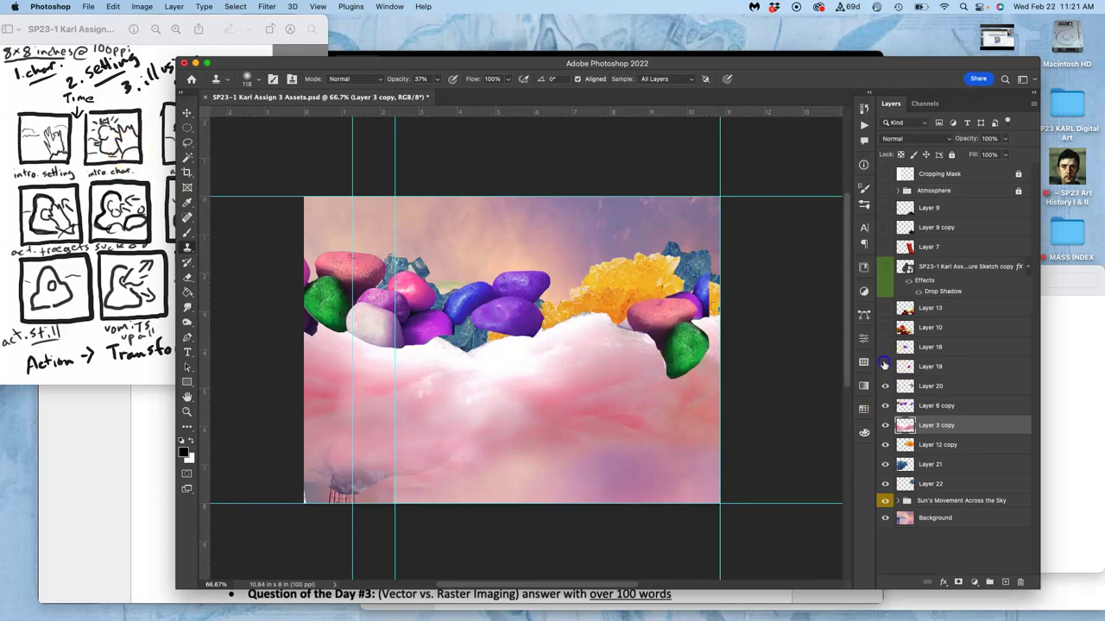
pyautogui.click(883, 366)
pyautogui.click(883, 347)
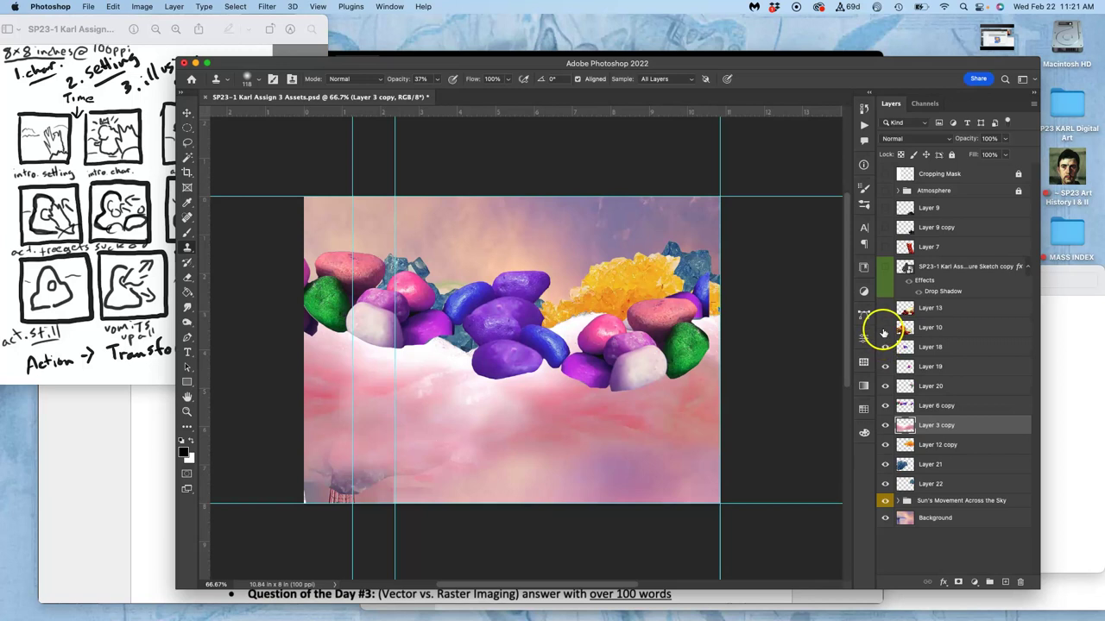
pyautogui.click(883, 328)
pyautogui.click(883, 311)
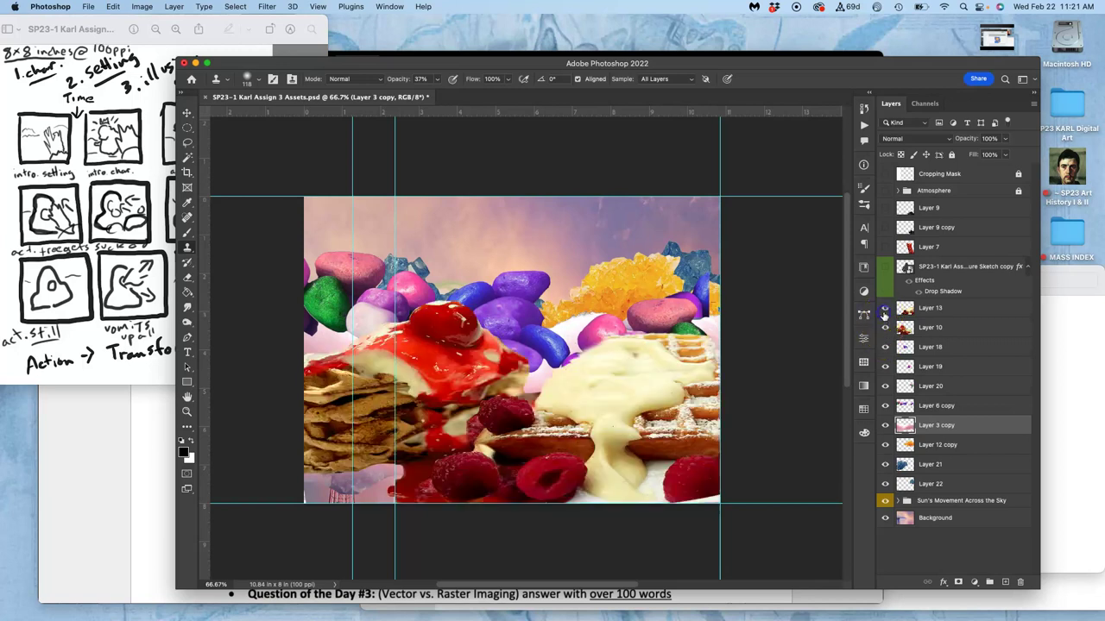
# - Compare the scene with and without Layer 6 copy, and delete that layer
pyautogui.click(884, 406)
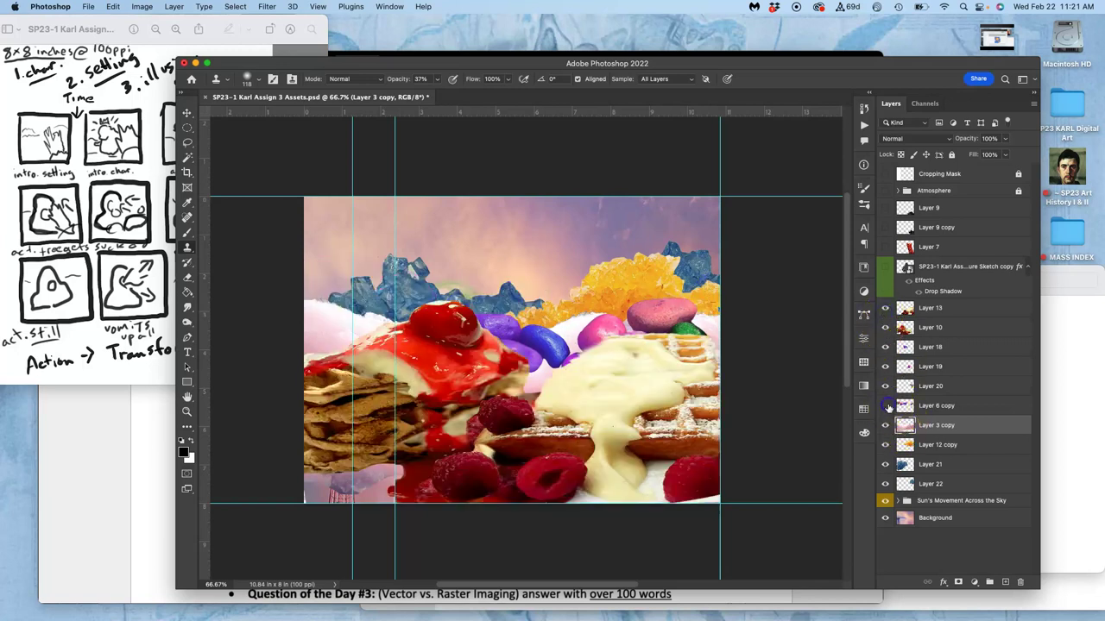
pyautogui.click(885, 406)
pyautogui.click(885, 405)
pyautogui.click(928, 410)
pyautogui.press('BackSpace')
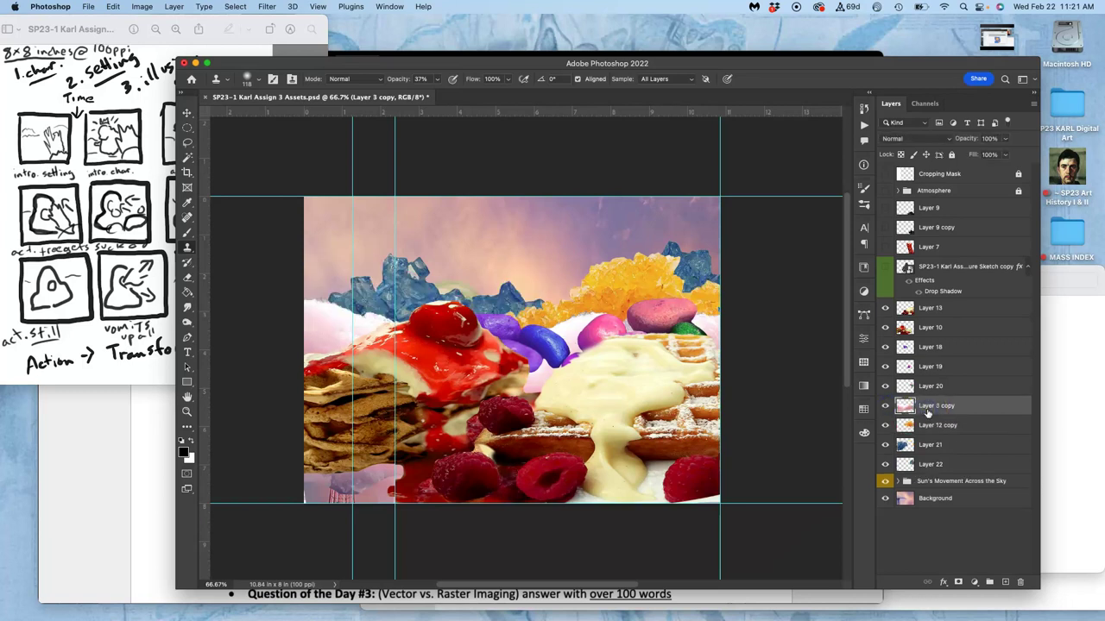
# - Show the licorice on Layers 7, 9 copy and 9, plus the Cropping Mask and the Atmosphere group
pyautogui.click(886, 247)
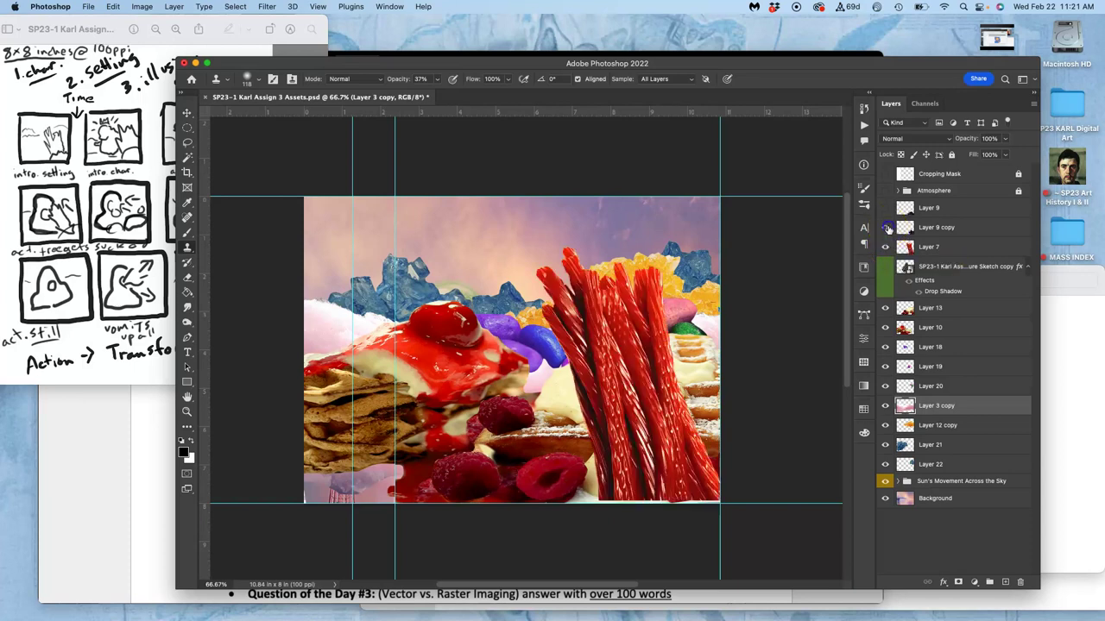
pyautogui.click(885, 227)
pyautogui.click(885, 208)
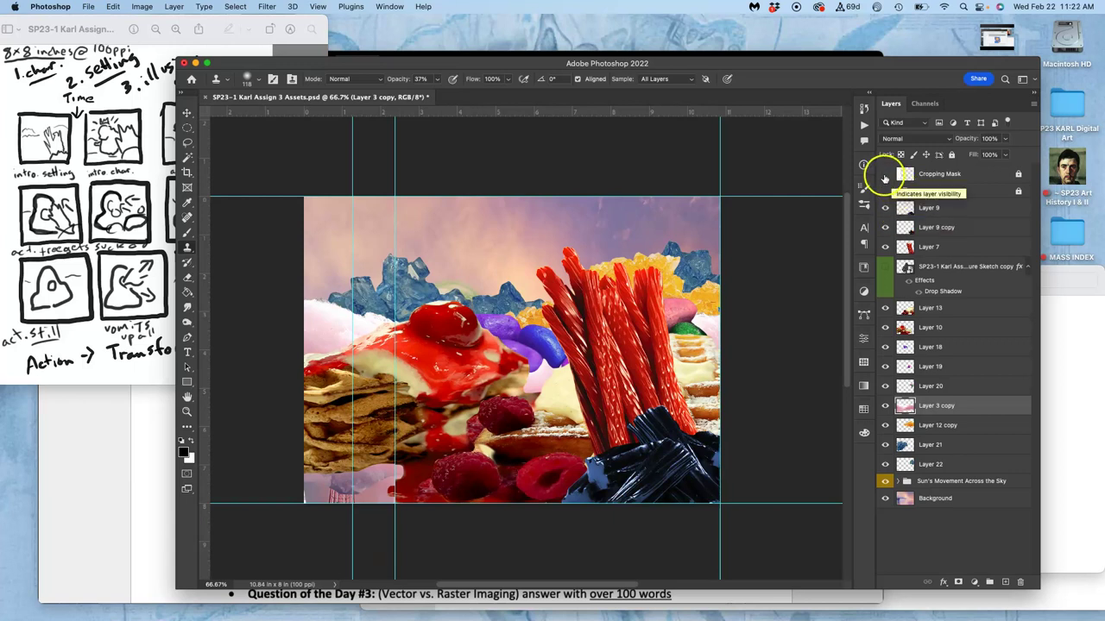
pyautogui.click(885, 173)
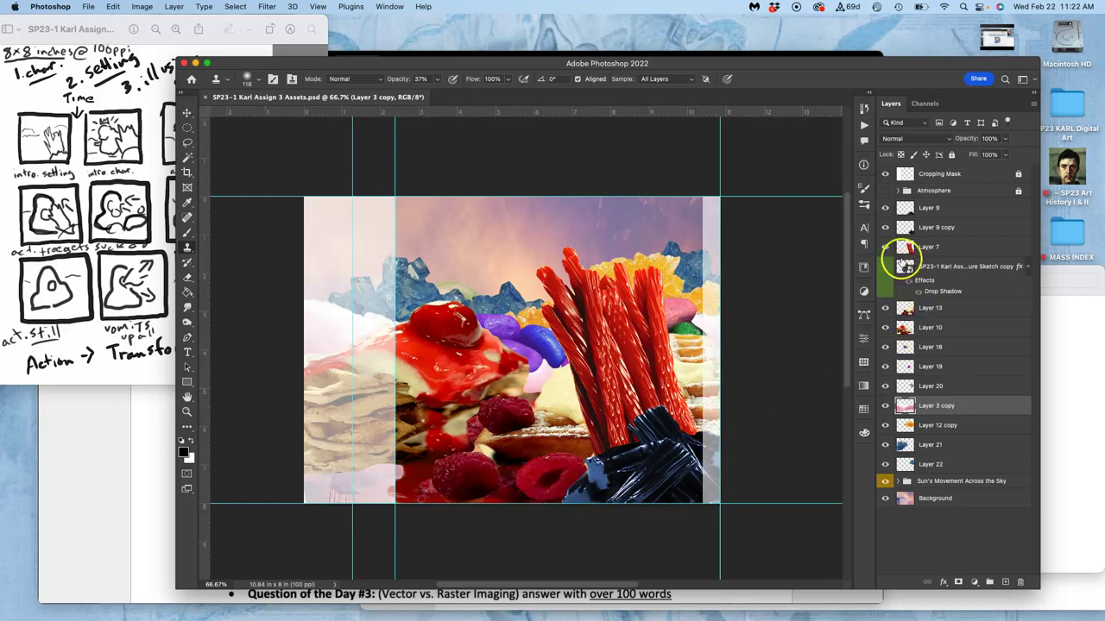
pyautogui.click(885, 191)
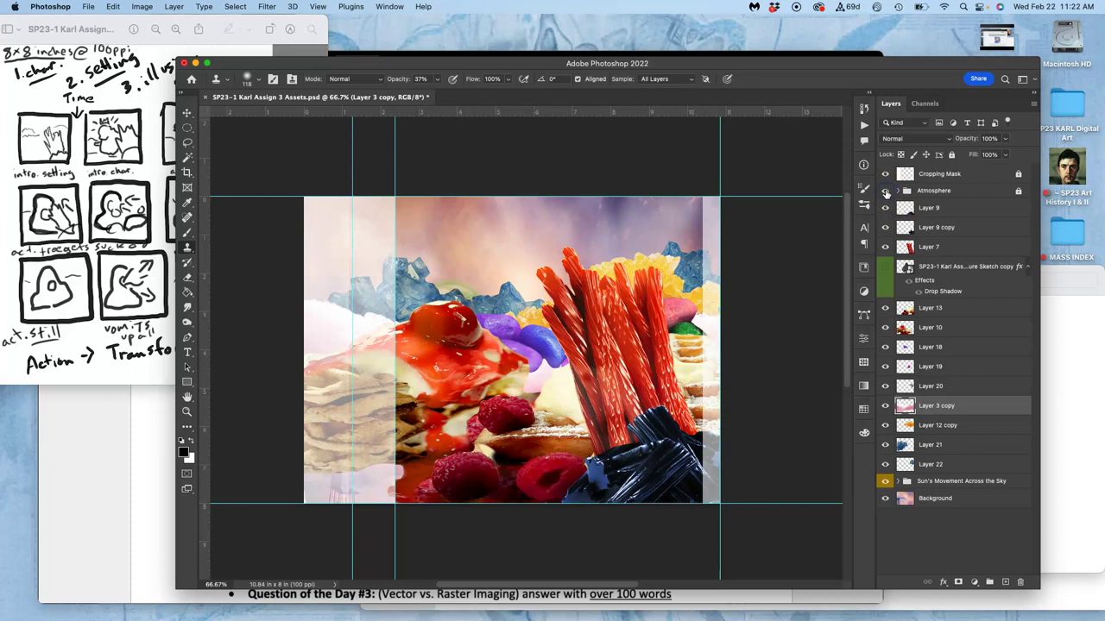
# - Unlock the Atmosphere group and add a new layer above Layer 16 in it, filled with white at 100% opacity
pyautogui.click(897, 192)
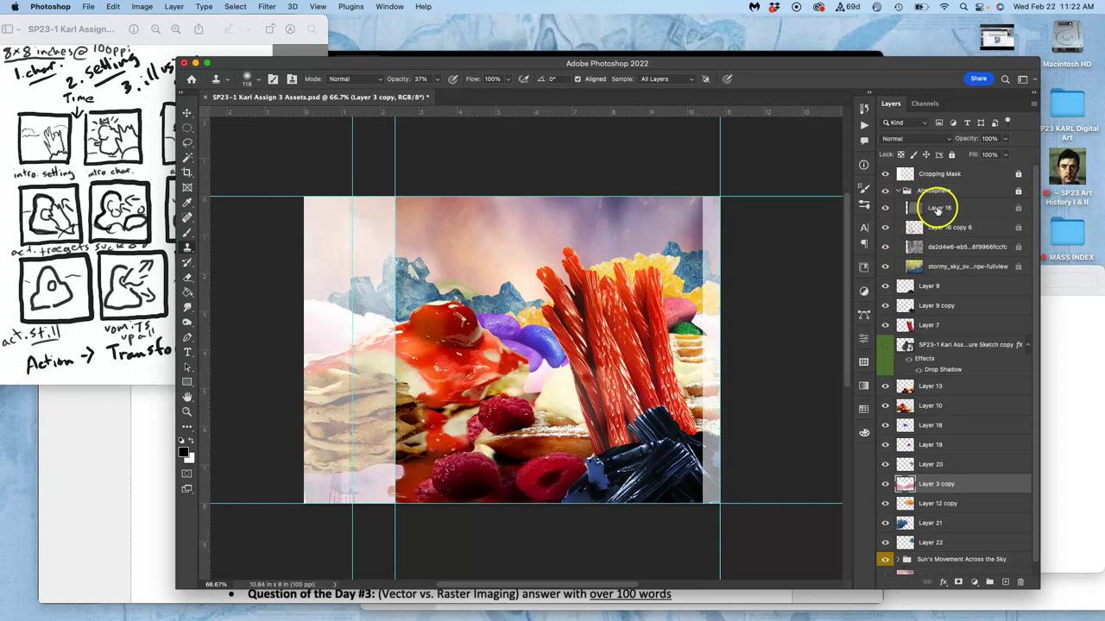
pyautogui.click(937, 207)
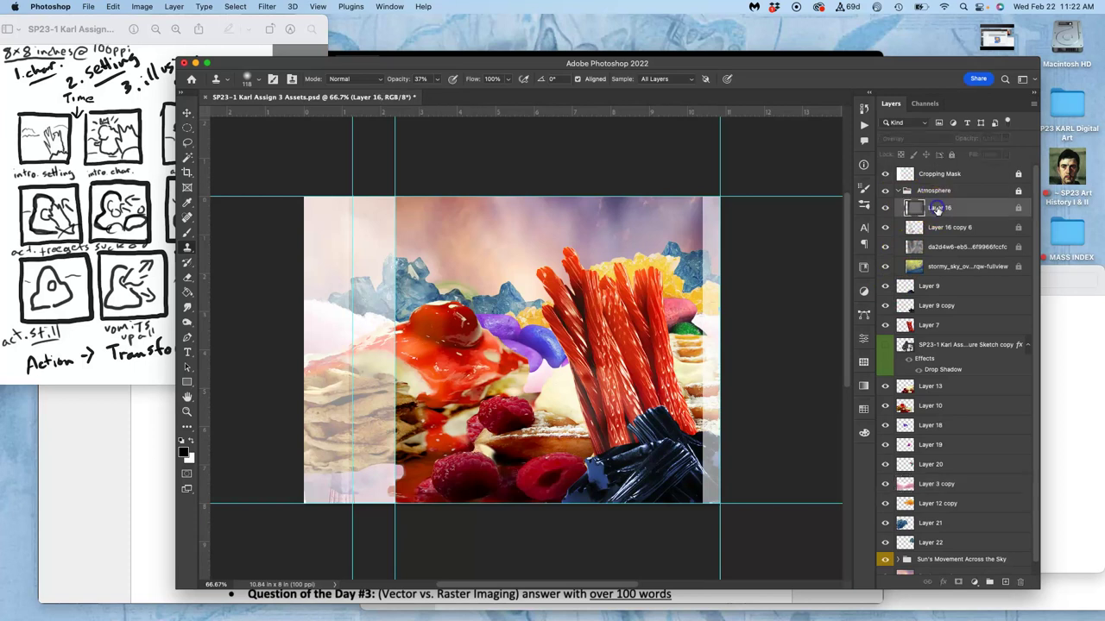
pyautogui.click(997, 191)
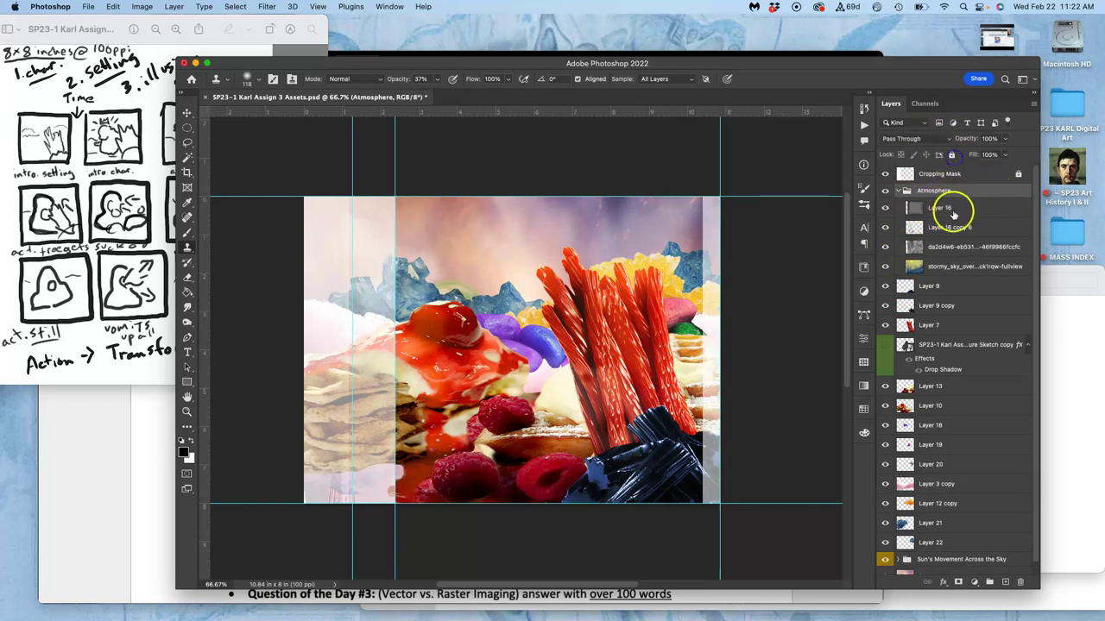
pyautogui.click(953, 211)
pyautogui.click(1005, 582)
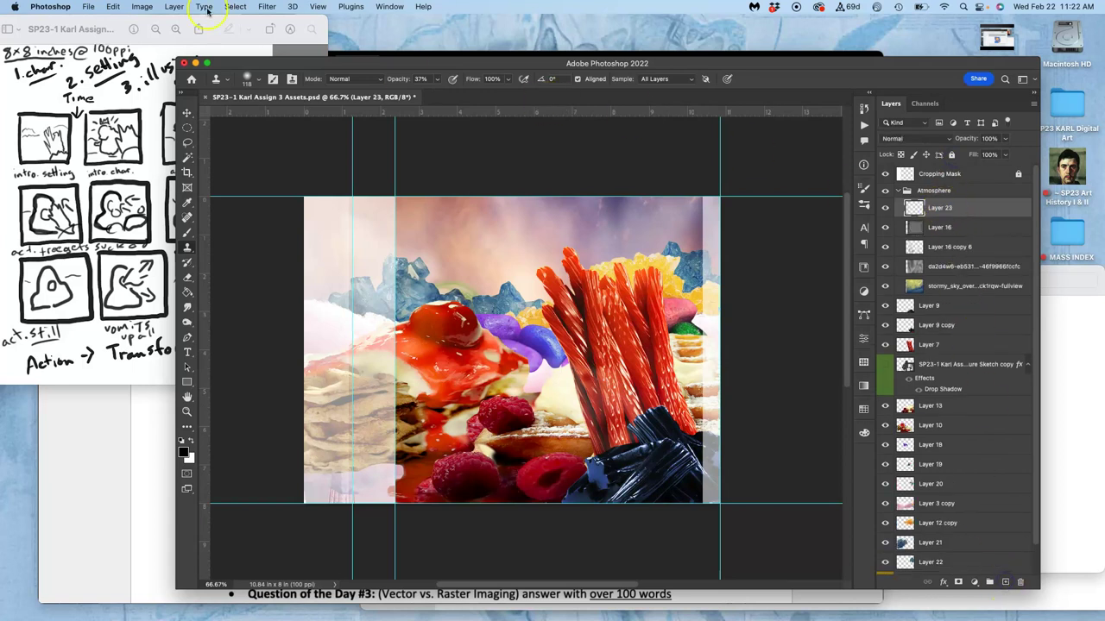
pyautogui.click(113, 6)
pyautogui.click(128, 182)
pyautogui.click(488, 184)
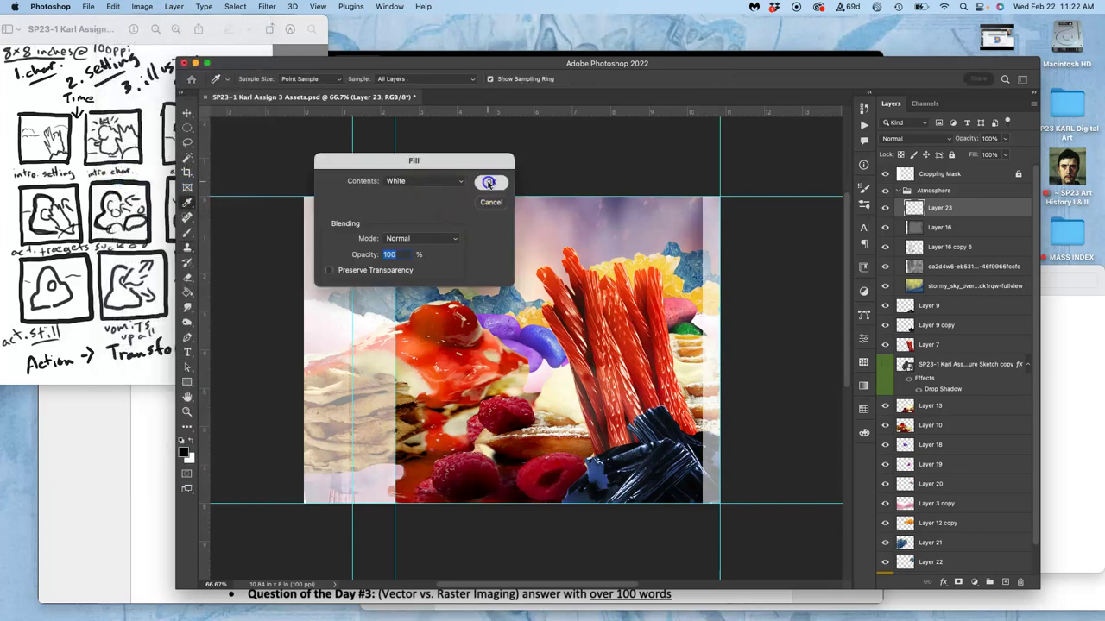
# - Try different opacities for the white layer to judge the haze, ending at 29%
pyautogui.click(1004, 140)
pyautogui.moveTo(996, 153); pyautogui.dragTo(966, 156)
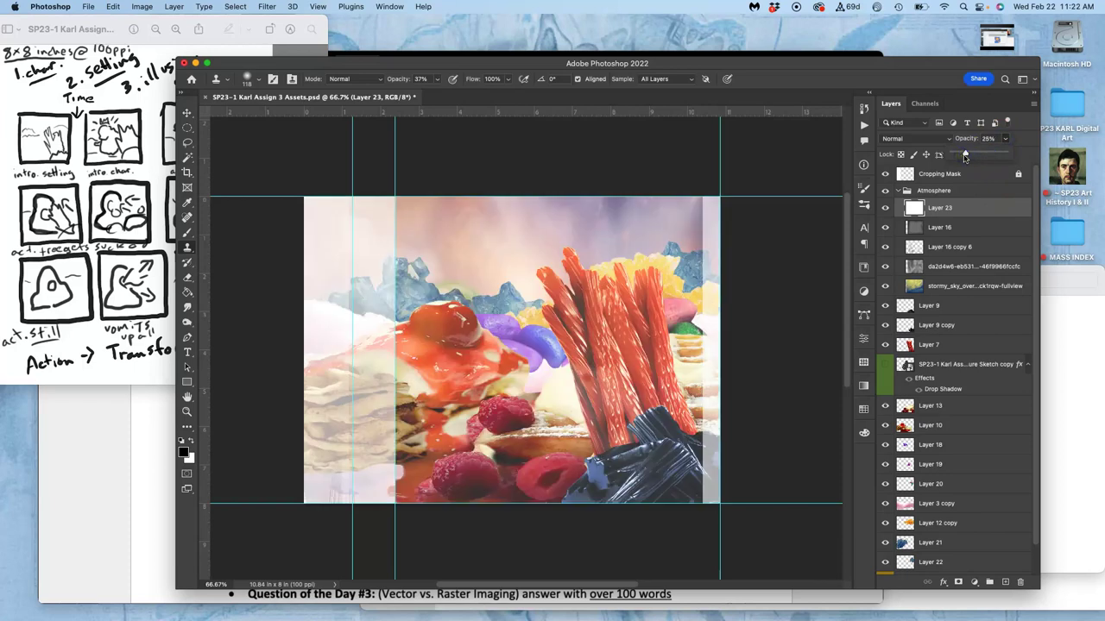
pyautogui.moveTo(962, 155); pyautogui.dragTo(956, 156)
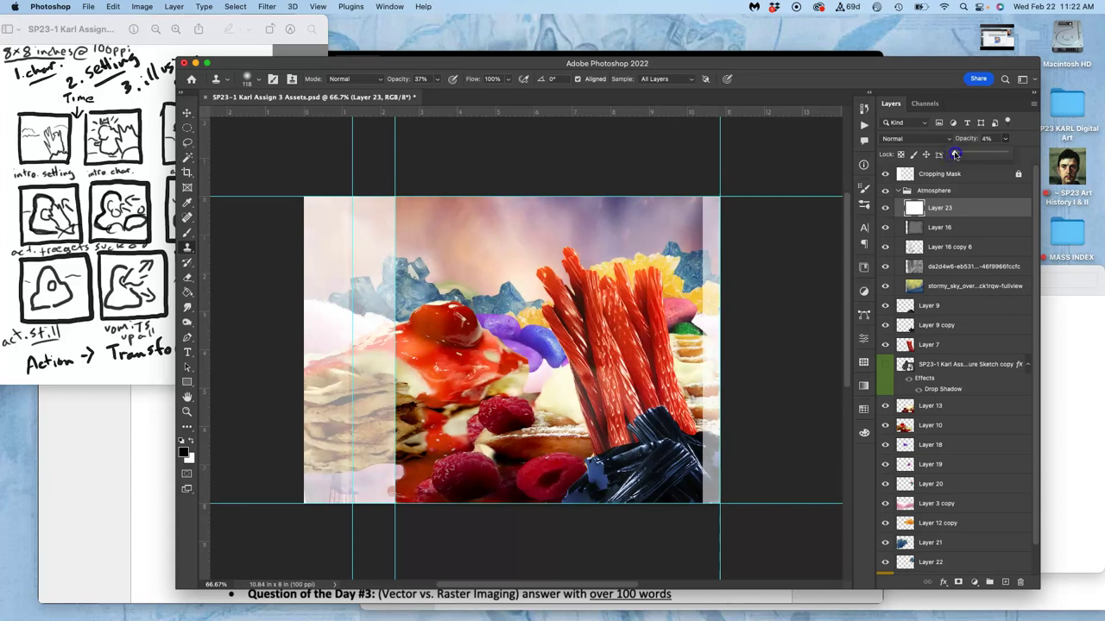
pyautogui.moveTo(961, 154); pyautogui.dragTo(969, 154)
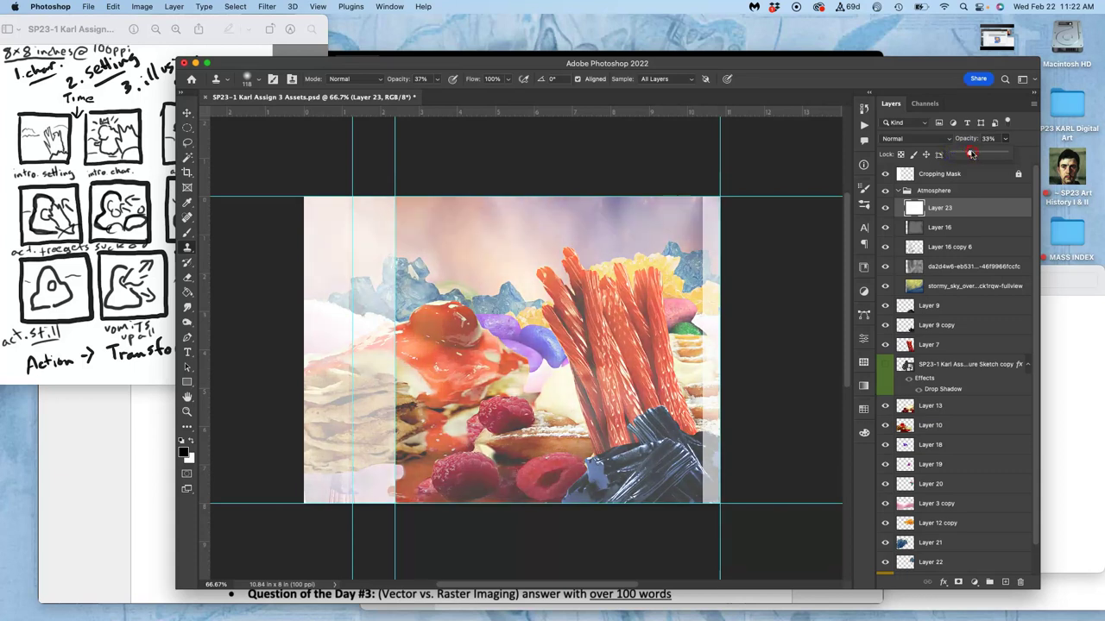
pyautogui.moveTo(978, 155)
pyautogui.mouseDown()
pyautogui.moveTo(1016, 155)
pyautogui.moveTo(982, 154)
pyautogui.mouseUp()
pyautogui.click(1004, 155)
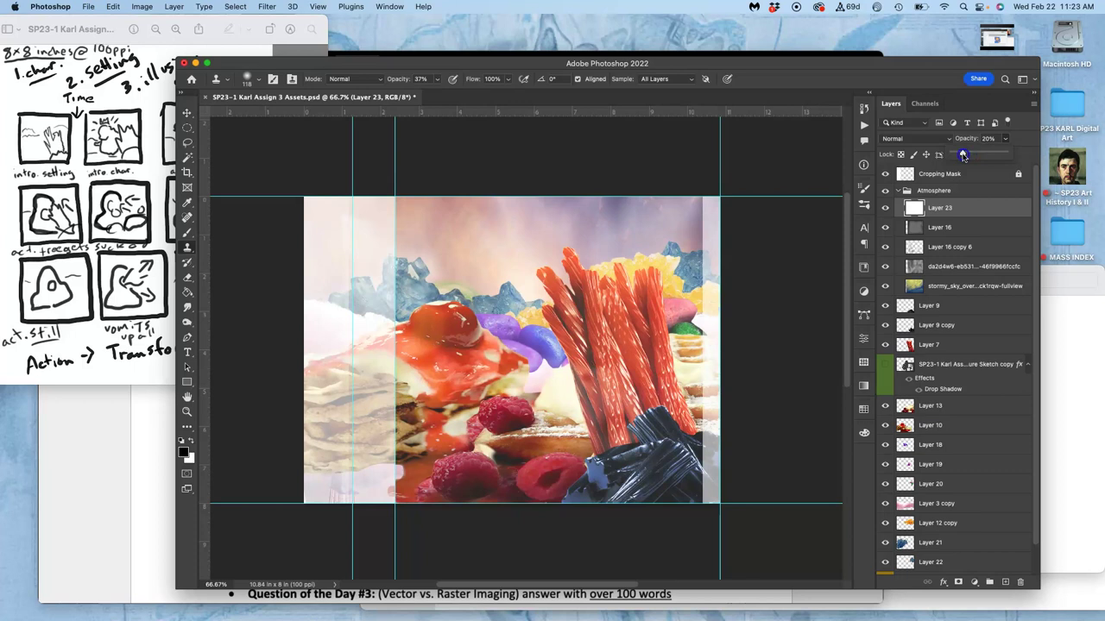
pyautogui.moveTo(961, 155); pyautogui.dragTo(963, 155)
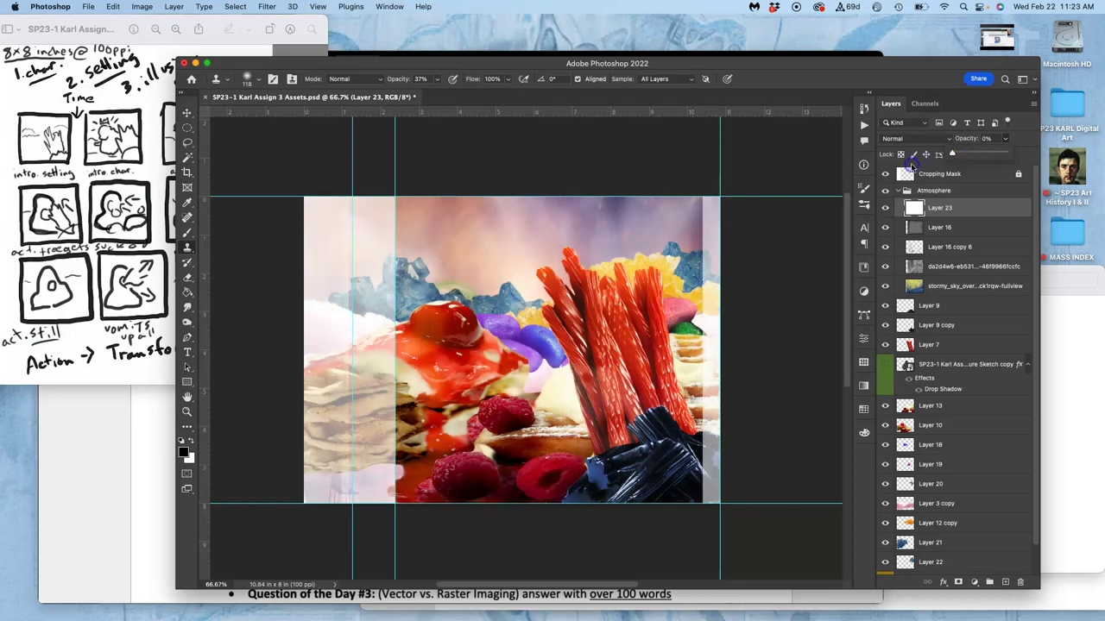
pyautogui.moveTo(944, 172); pyautogui.dragTo(968, 152)
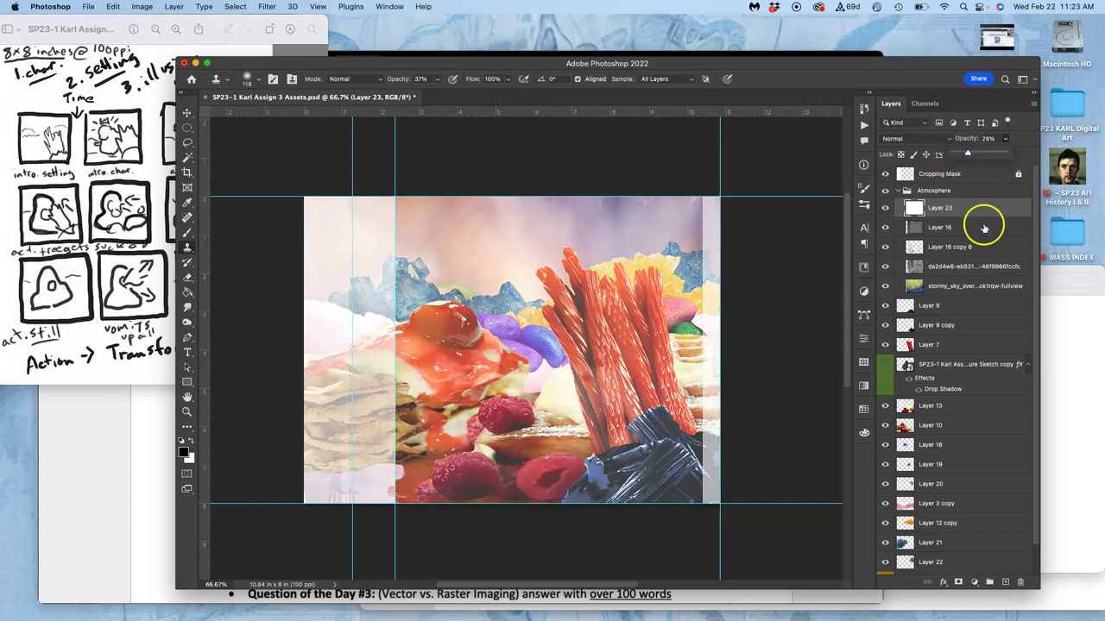
pyautogui.click(982, 190)
pyautogui.click(952, 155)
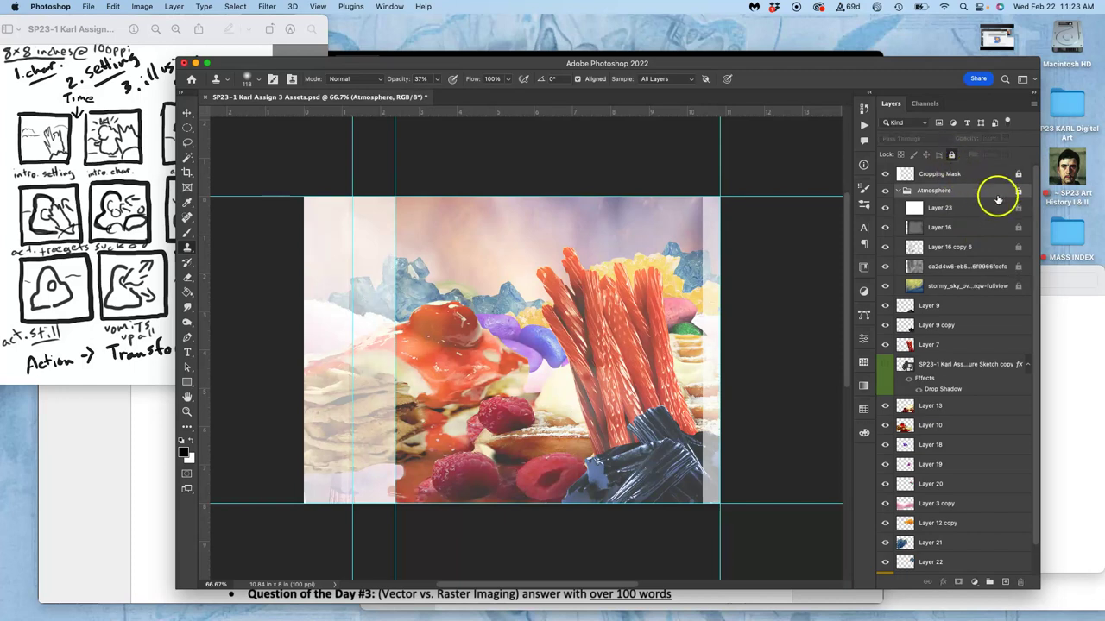
pyautogui.click(951, 155)
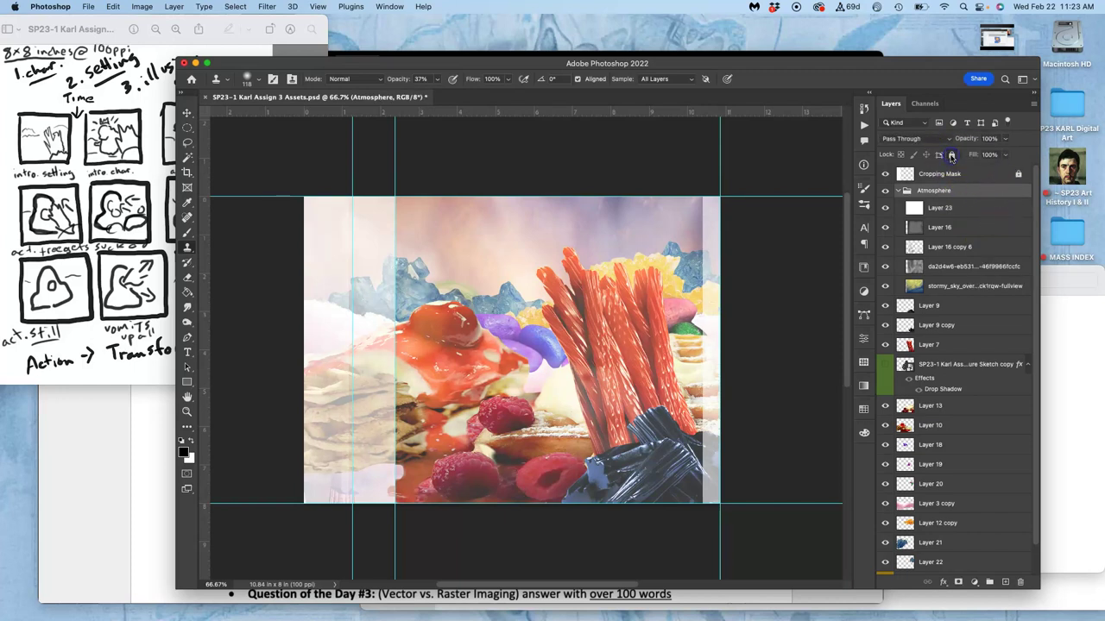
# - Set the white haze layer's opacity to 18% and lock the layer
pyautogui.click(972, 208)
pyautogui.click(1008, 140)
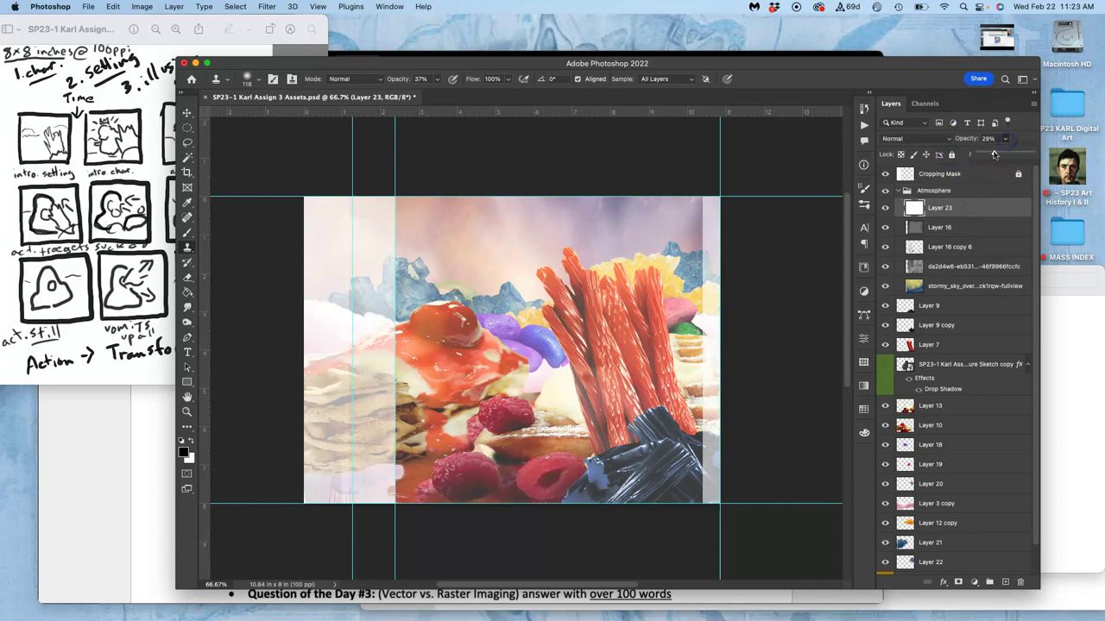
pyautogui.moveTo(994, 154); pyautogui.dragTo(989, 155)
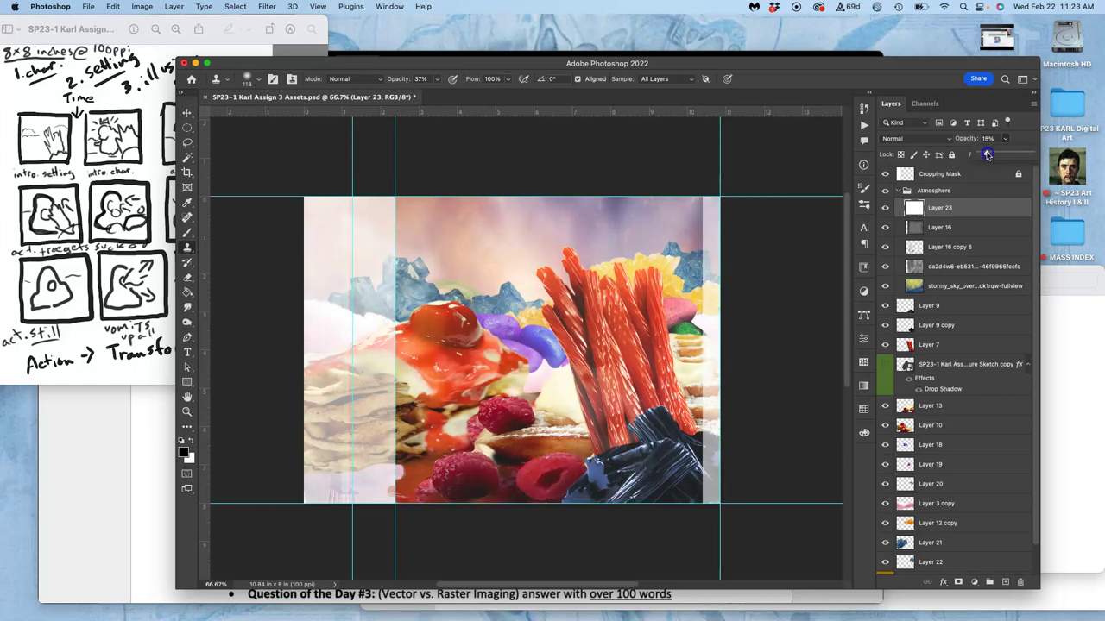
pyautogui.click(915, 190)
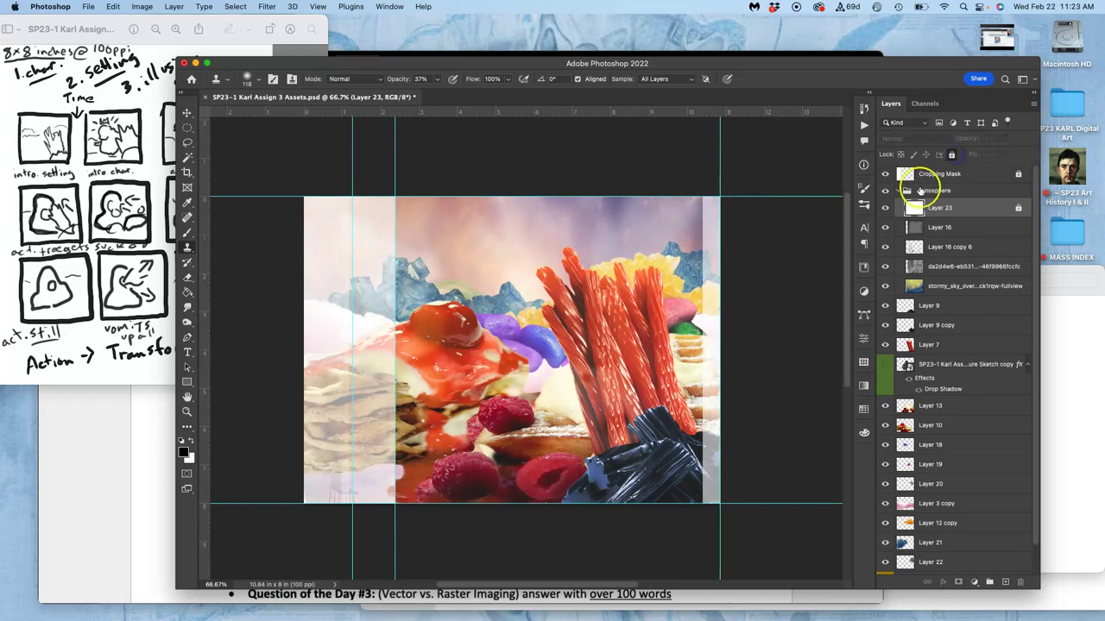
# - Collapse the Atmosphere group, unlock the Cropping Mask layer and add a vertical guide at the right edge of the crop opening
pyautogui.click(898, 191)
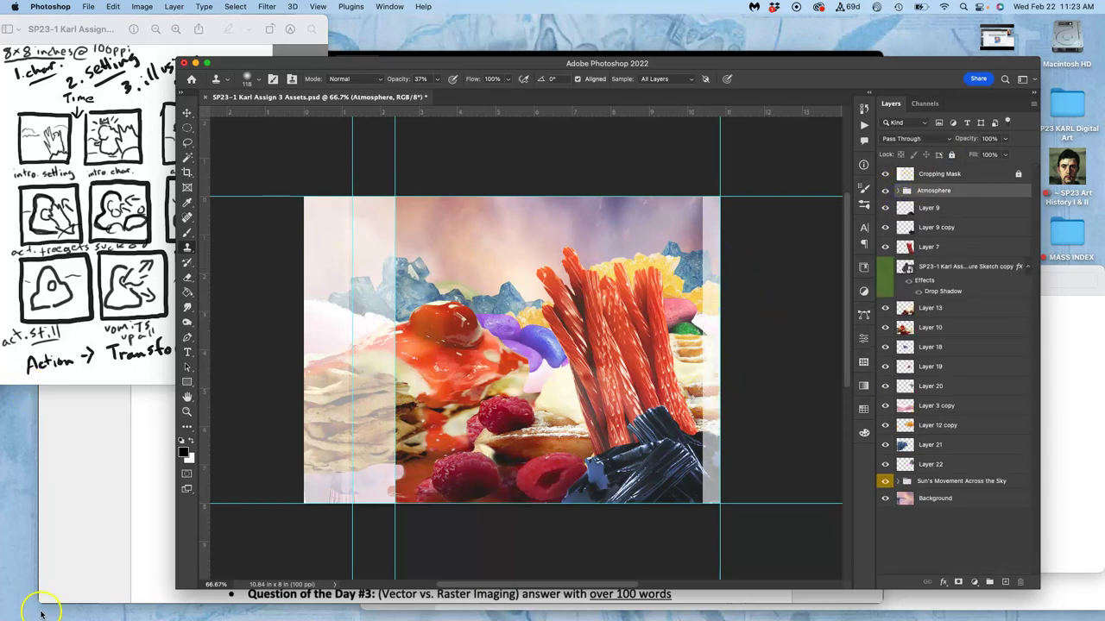
pyautogui.click(187, 113)
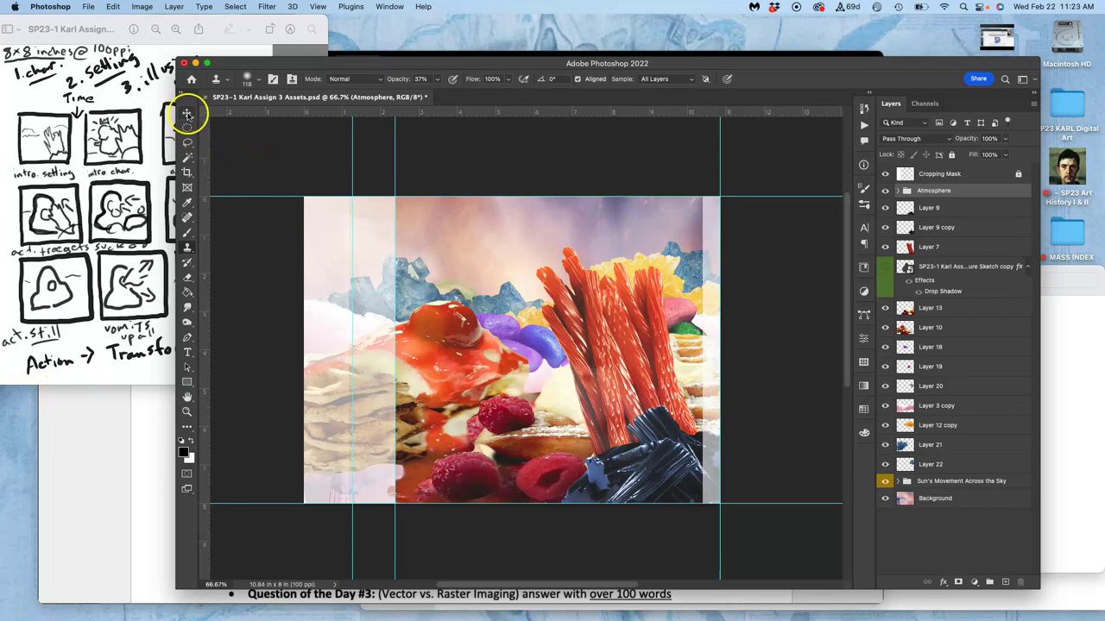
pyautogui.click(187, 113)
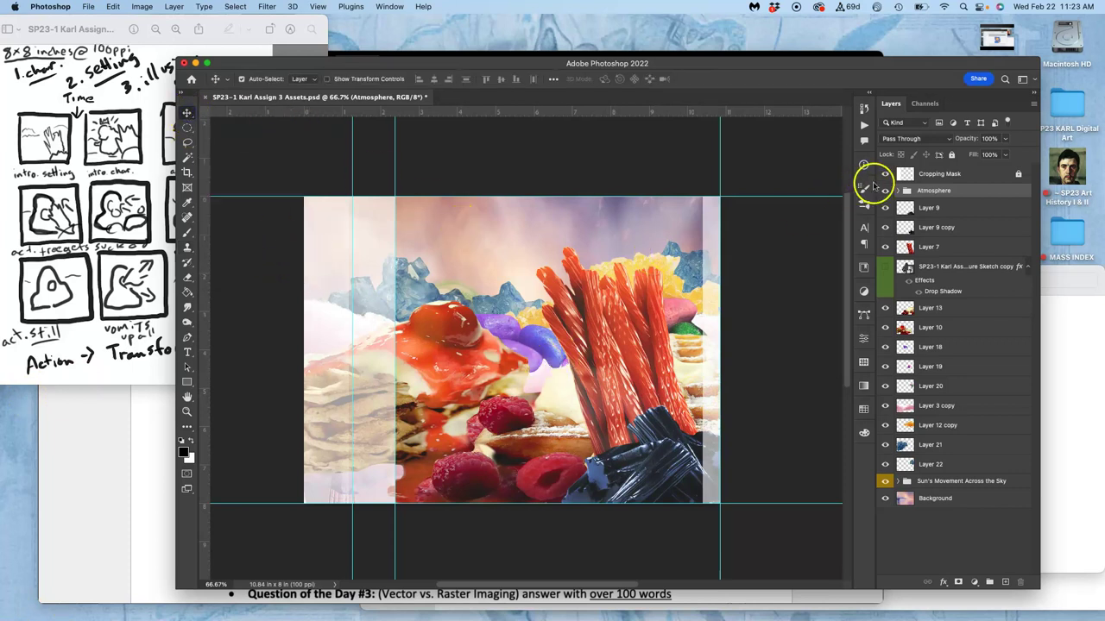
pyautogui.click(927, 175)
pyautogui.click(951, 155)
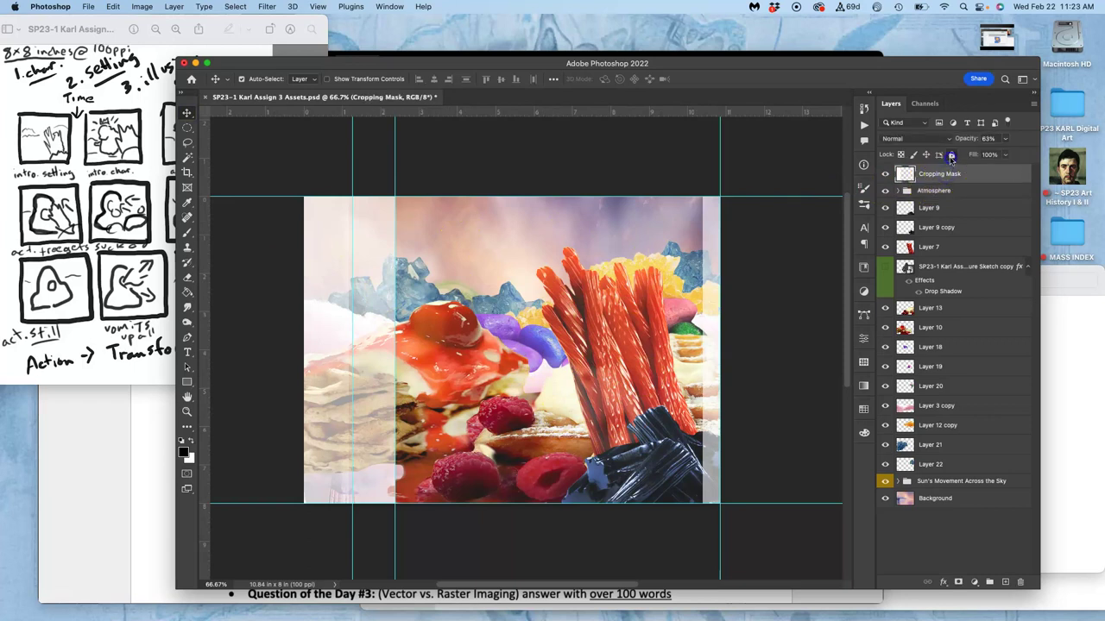
pyautogui.moveTo(207, 261); pyautogui.dragTo(704, 312)
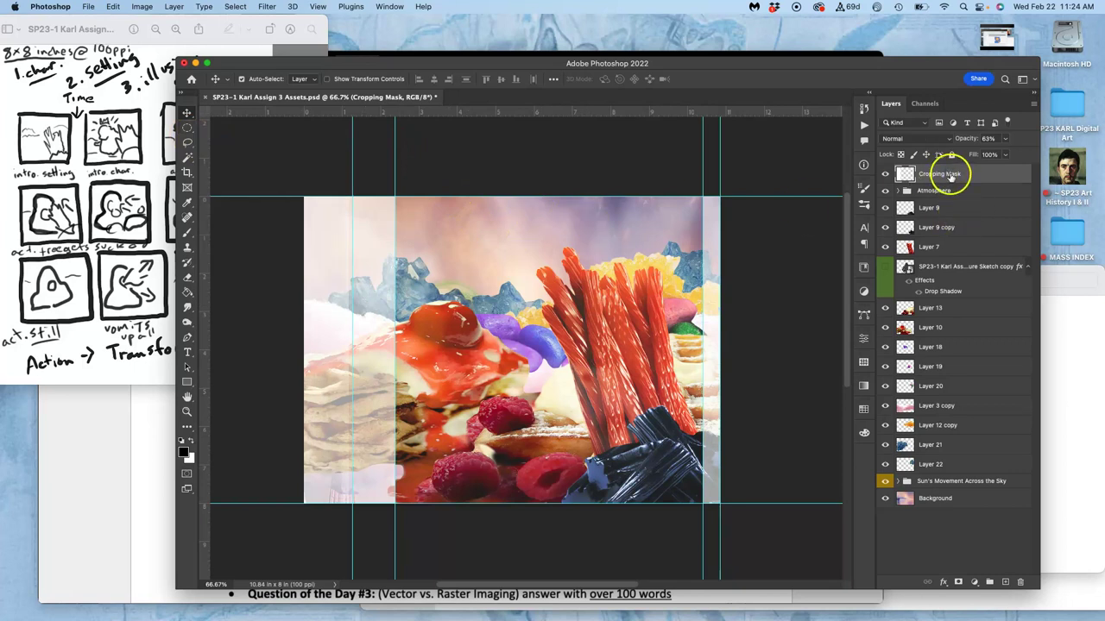
# - Check the Cropping Mask by hiding and showing it, and lock the layer again
pyautogui.click(884, 174)
pyautogui.click(885, 174)
pyautogui.click(952, 155)
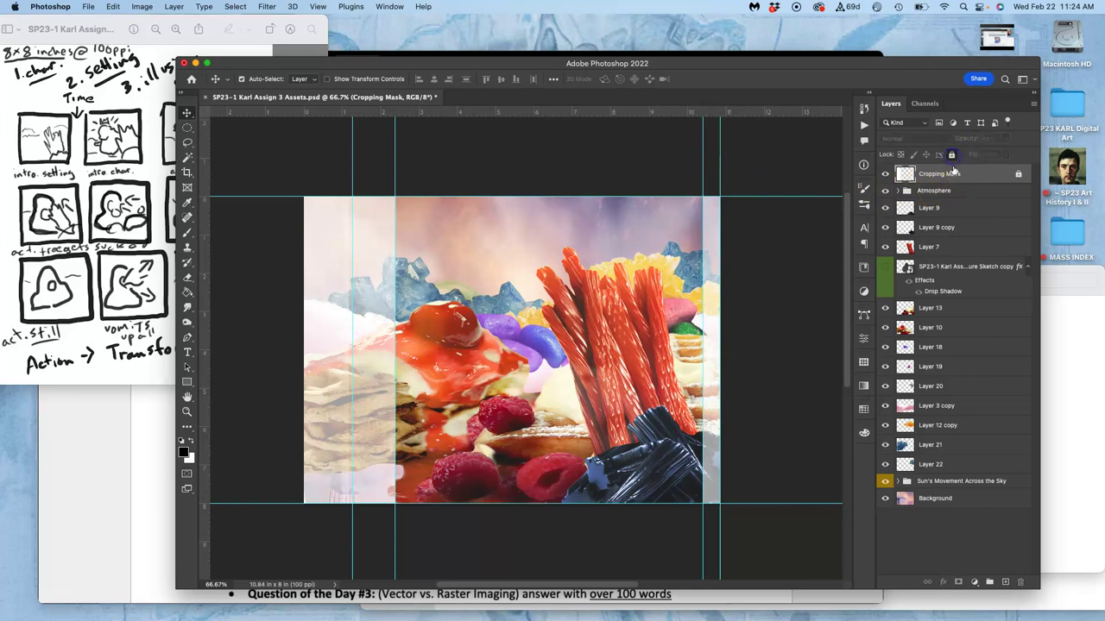
# - Compare the artwork with the Atmosphere group hidden and shown
pyautogui.click(949, 192)
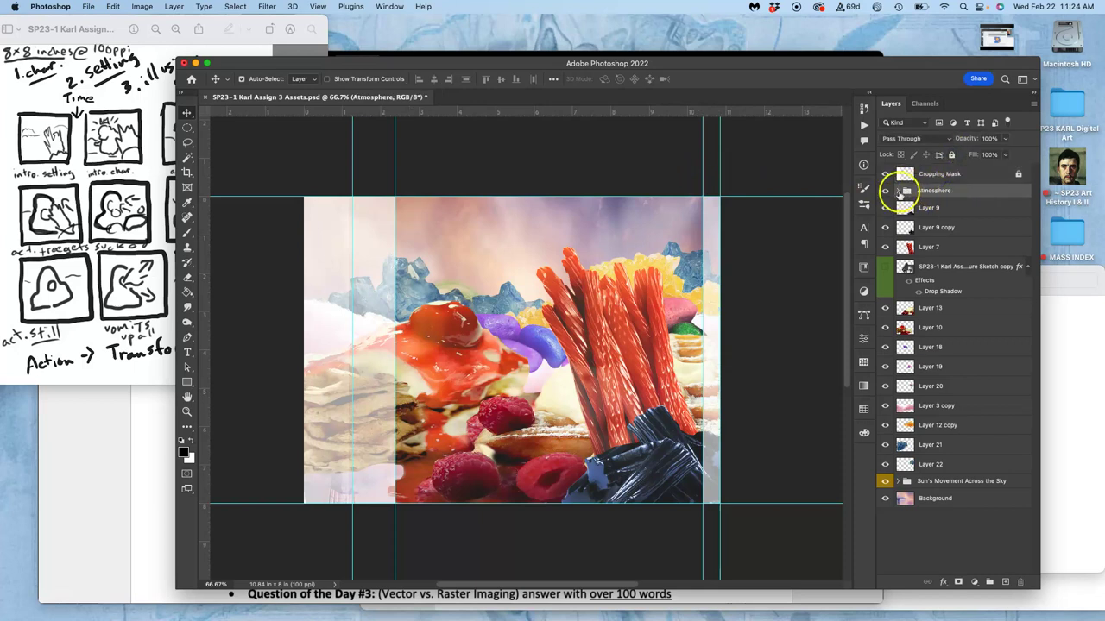
pyautogui.click(886, 191)
pyautogui.click(887, 191)
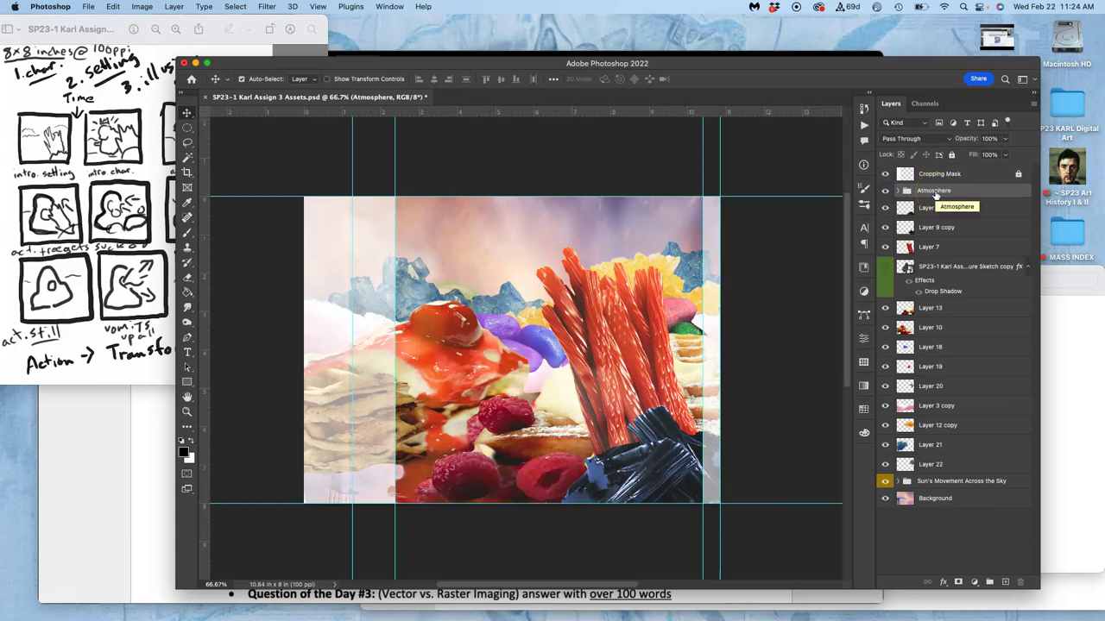
pyautogui.click(936, 195)
pyautogui.moveTo(935, 195)
pyautogui.mouseDown()
pyautogui.moveTo(335, 39)
pyautogui.moveTo(203, 19)
pyautogui.mouseUp()
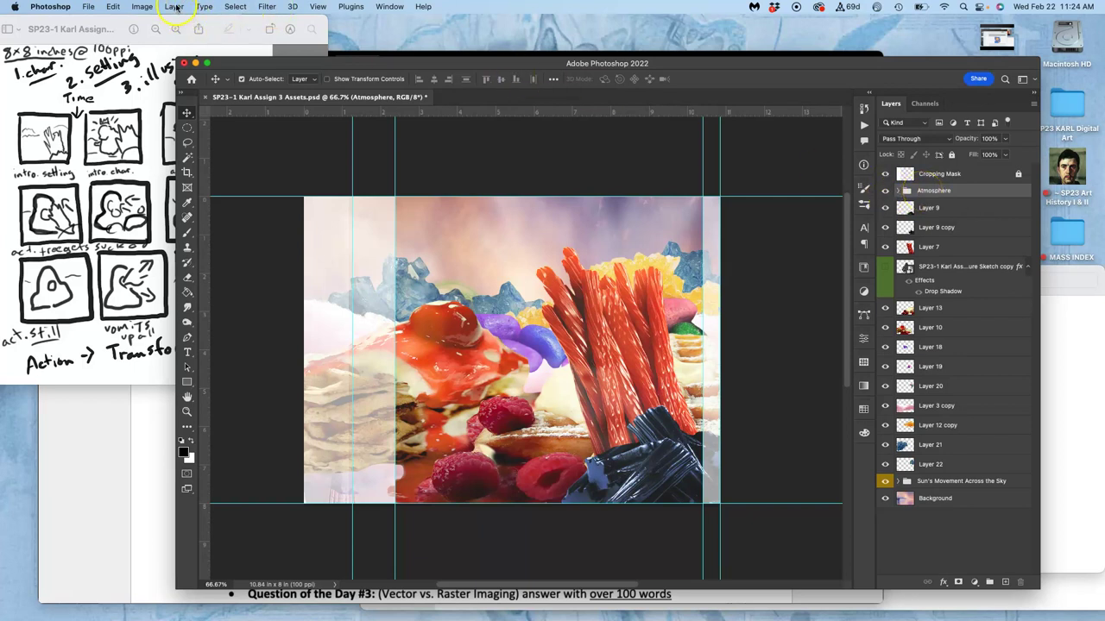
# - Check that snapping to guides is on and make a rectangular marquee selection of the square crop opening, about 800 × 800 pixels
pyautogui.click(308, 143)
pyautogui.moveTo(186, 131); pyautogui.dragTo(220, 128)
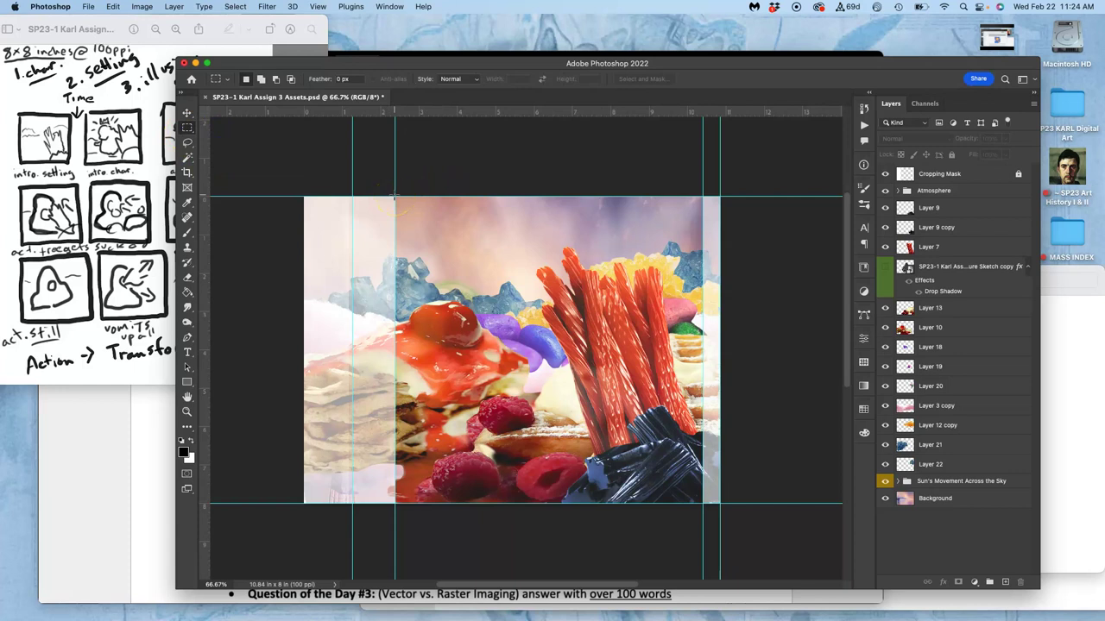
pyautogui.click(318, 6)
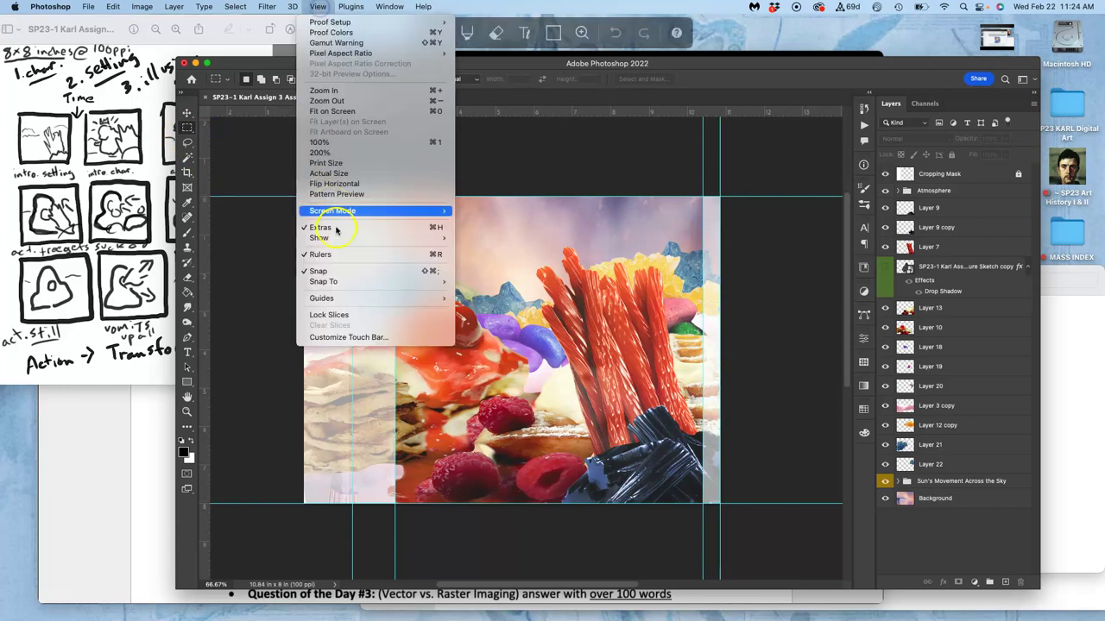
pyautogui.moveTo(324, 281)
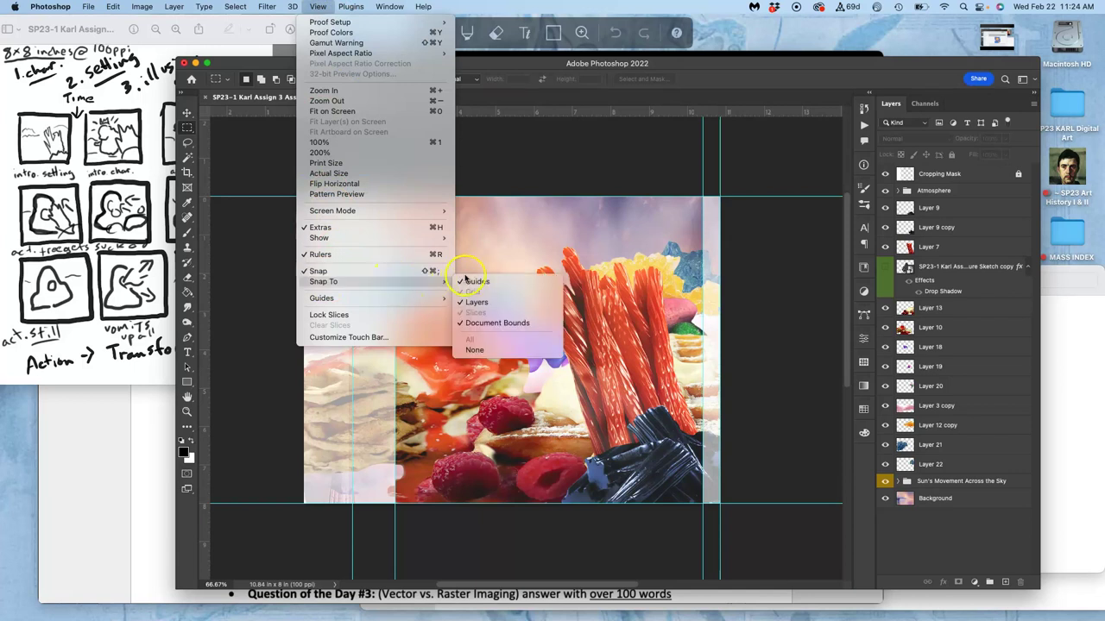
pyautogui.click(499, 179)
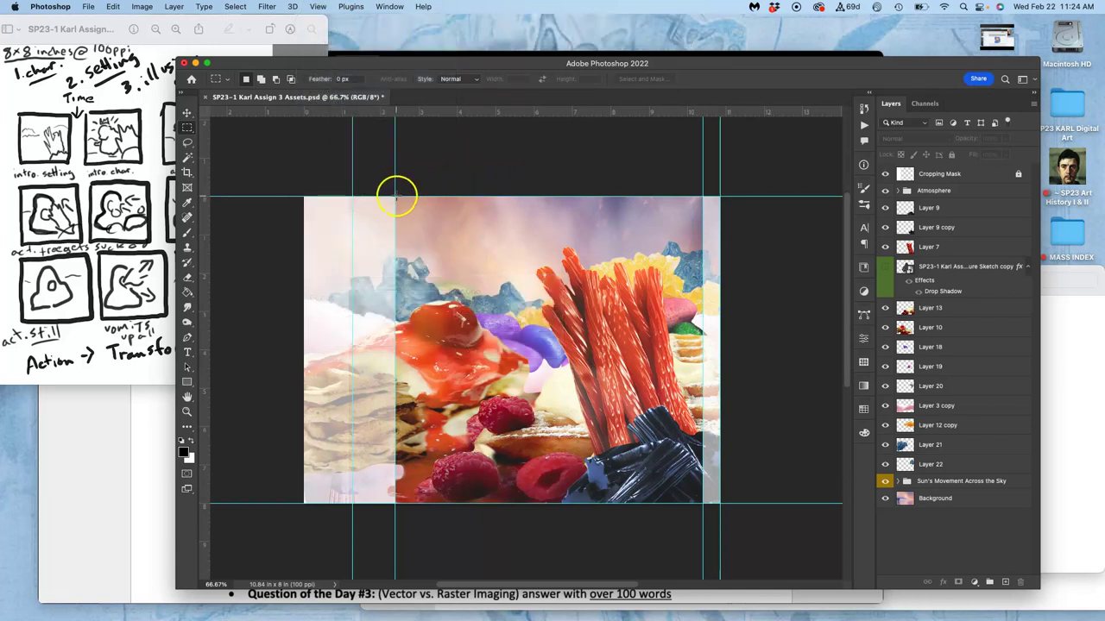
pyautogui.moveTo(396, 196); pyautogui.dragTo(728, 512)
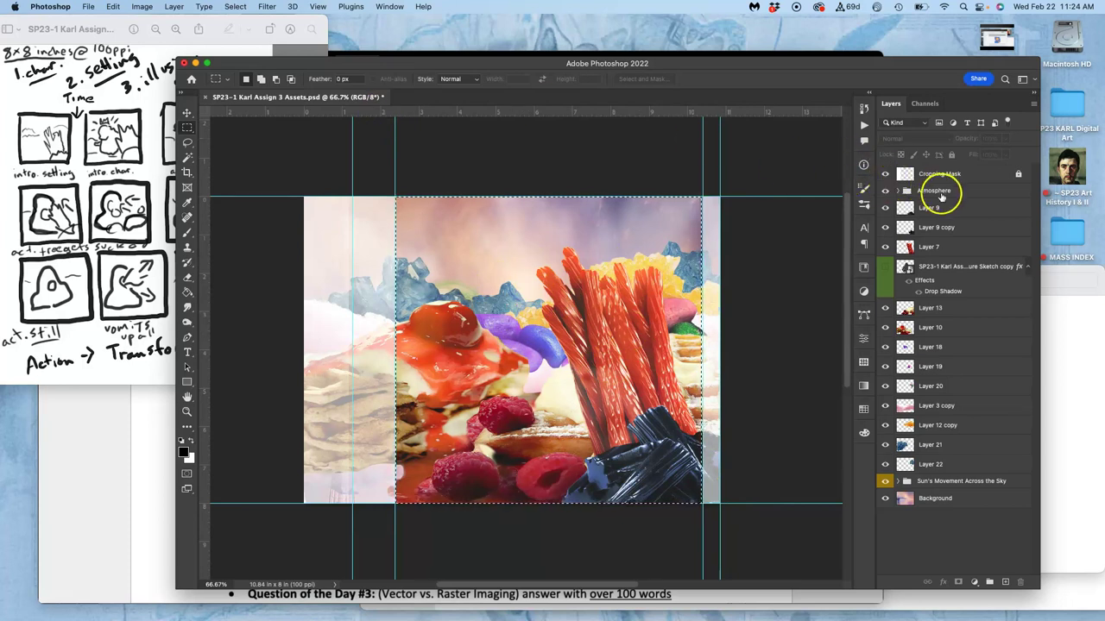
# - Stamp a merged copy of all visible layers onto a new layer directly above the Atmosphere group, keeping the originals
pyautogui.click(939, 192)
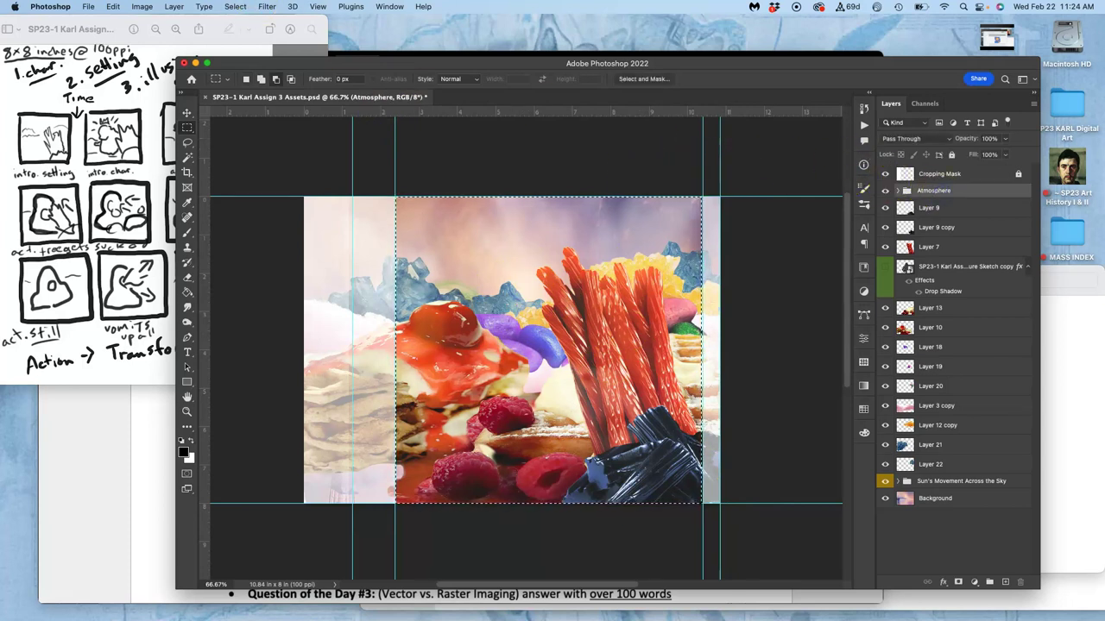
pyautogui.click(181, 6)
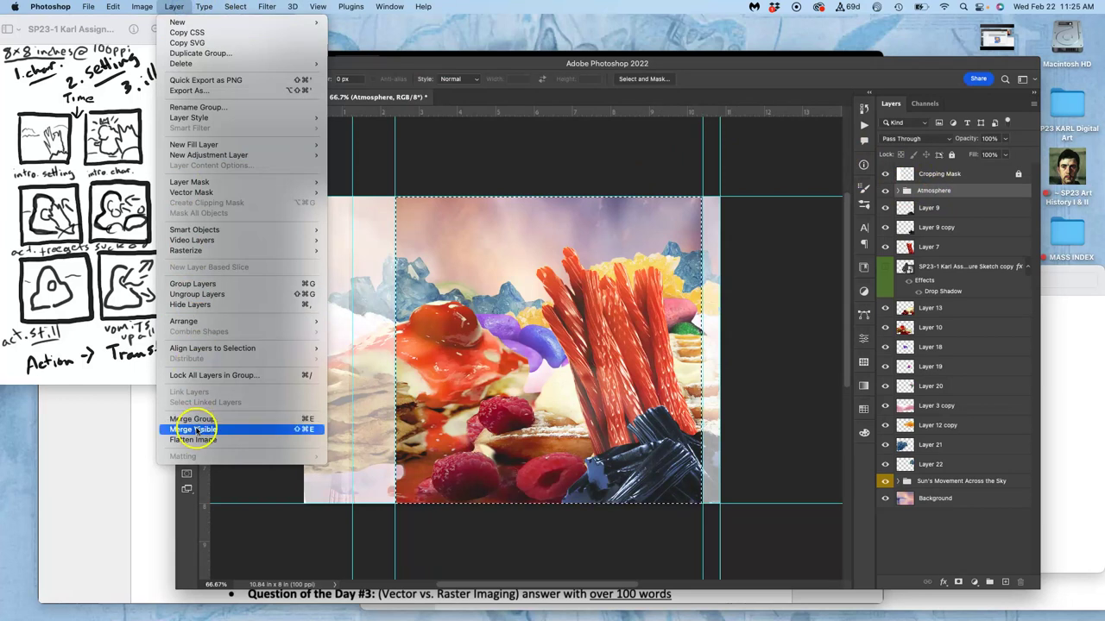
pyautogui.click(197, 431)
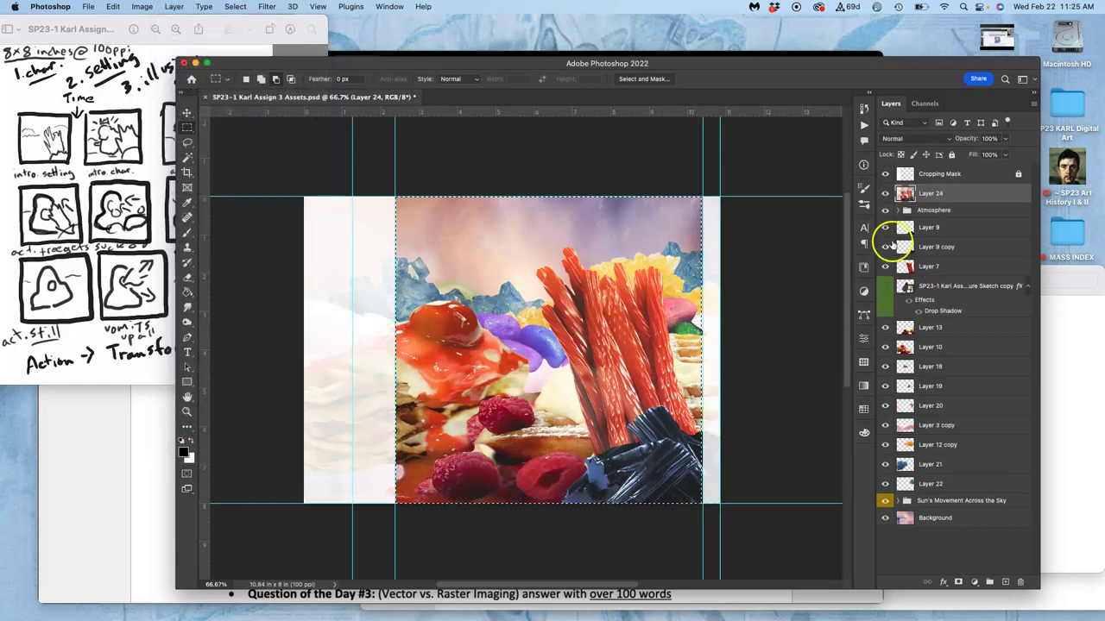
# - Group all layers from Atmosphere down to Background, and hide that group and the Cropping Mask
pyautogui.click(932, 210)
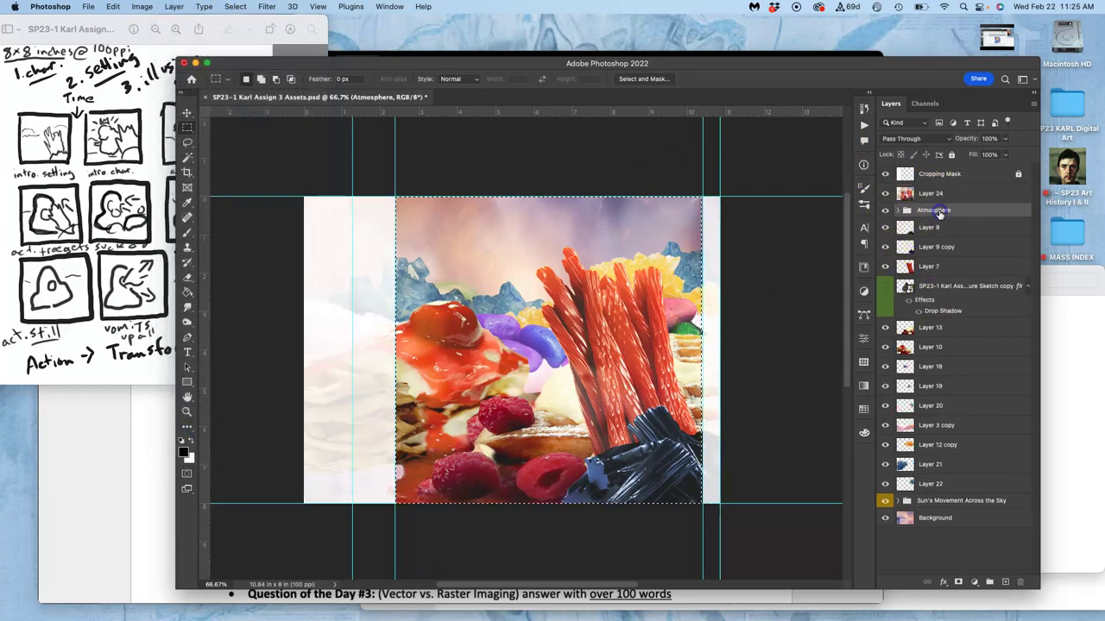
pyautogui.keyDown('shift'); pyautogui.click(941, 518); pyautogui.keyUp('shift')
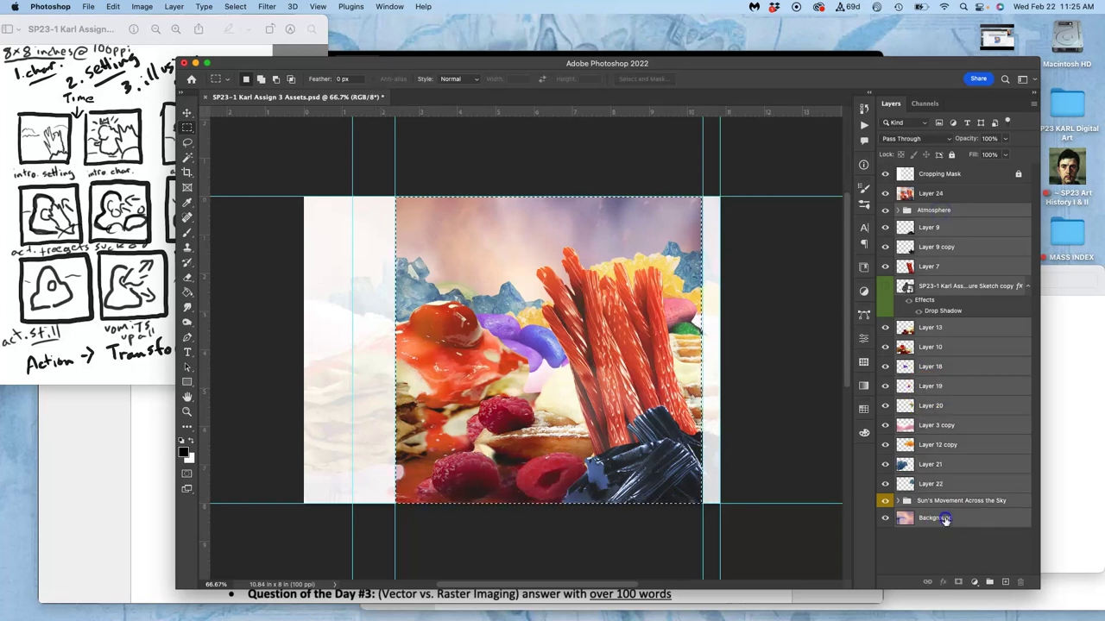
pyautogui.click(989, 582)
pyautogui.click(885, 210)
pyautogui.click(886, 175)
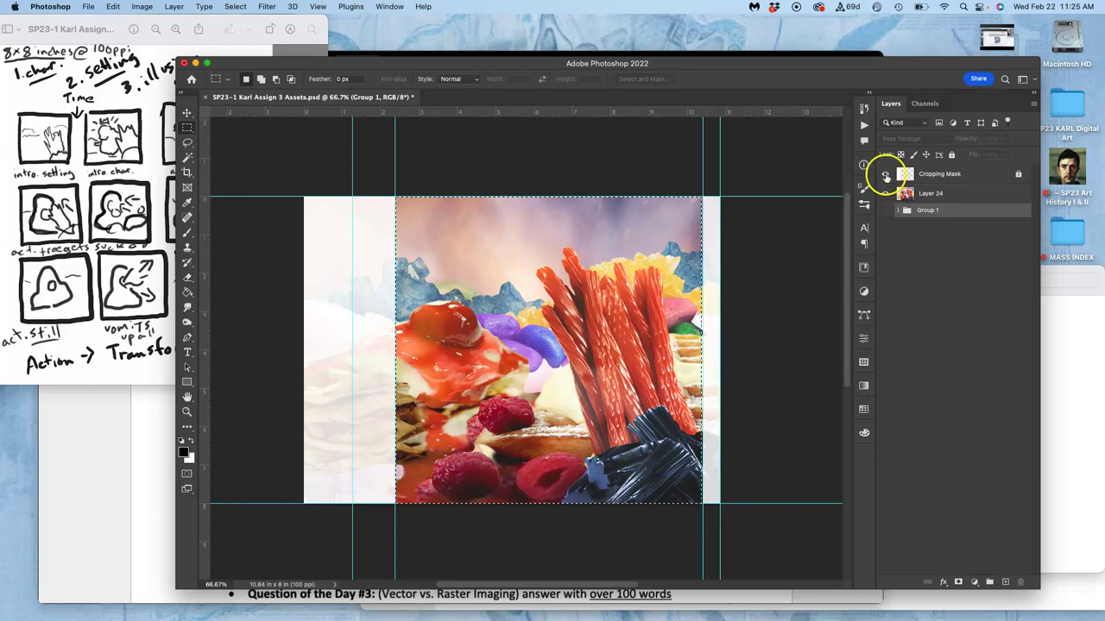
# - Hide and show the merged Layer 24 to check that it holds the whole flattened picture
pyautogui.click(886, 195)
pyautogui.click(886, 195)
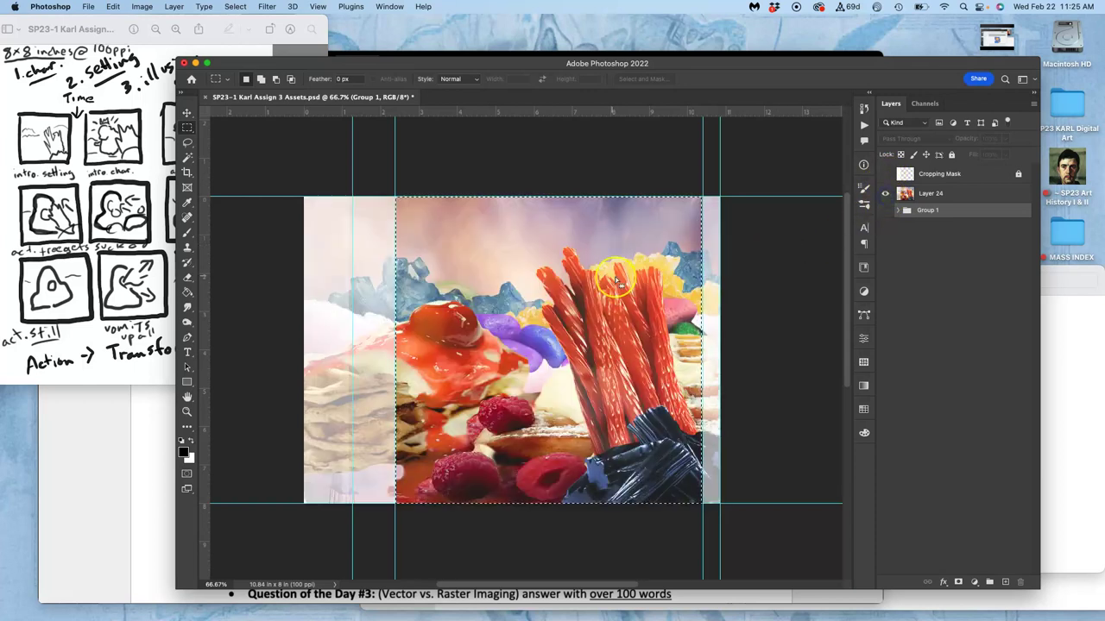
pyautogui.click(883, 195)
pyautogui.click(884, 195)
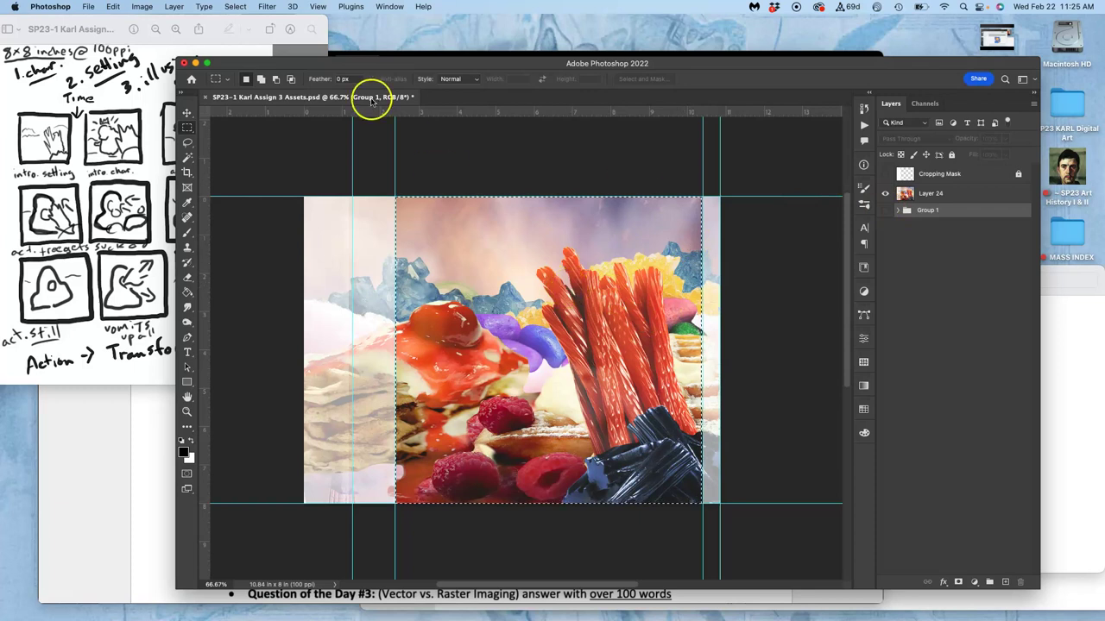
# - Begin a new 800 × 800 pixel document at 100 pixels/inch with a white background, and open its name for editing
pyautogui.click(88, 7)
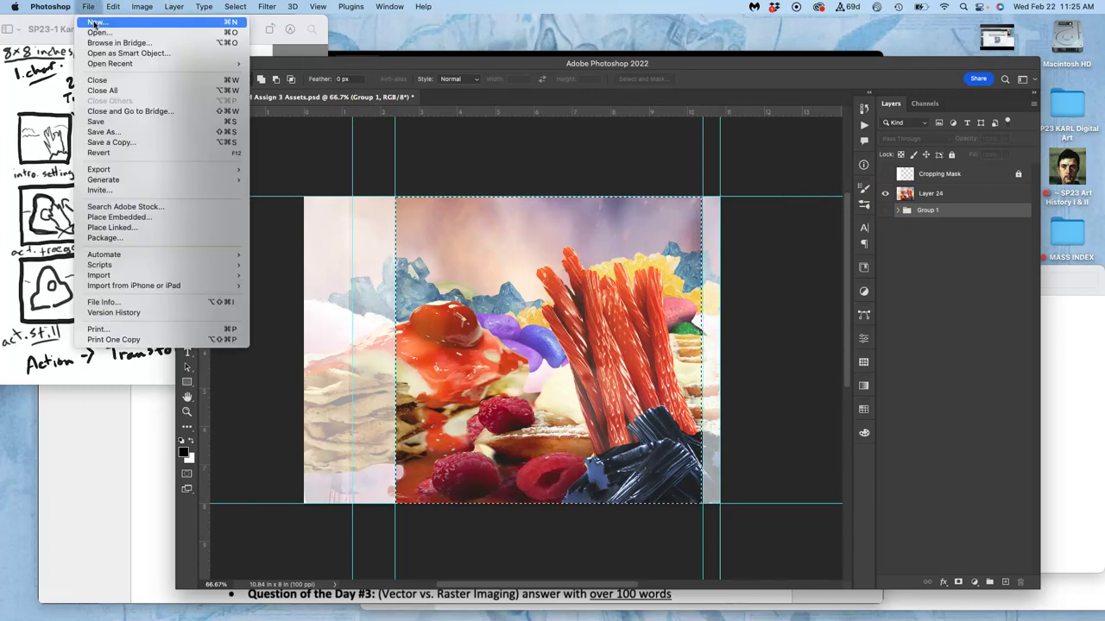
pyautogui.click(93, 22)
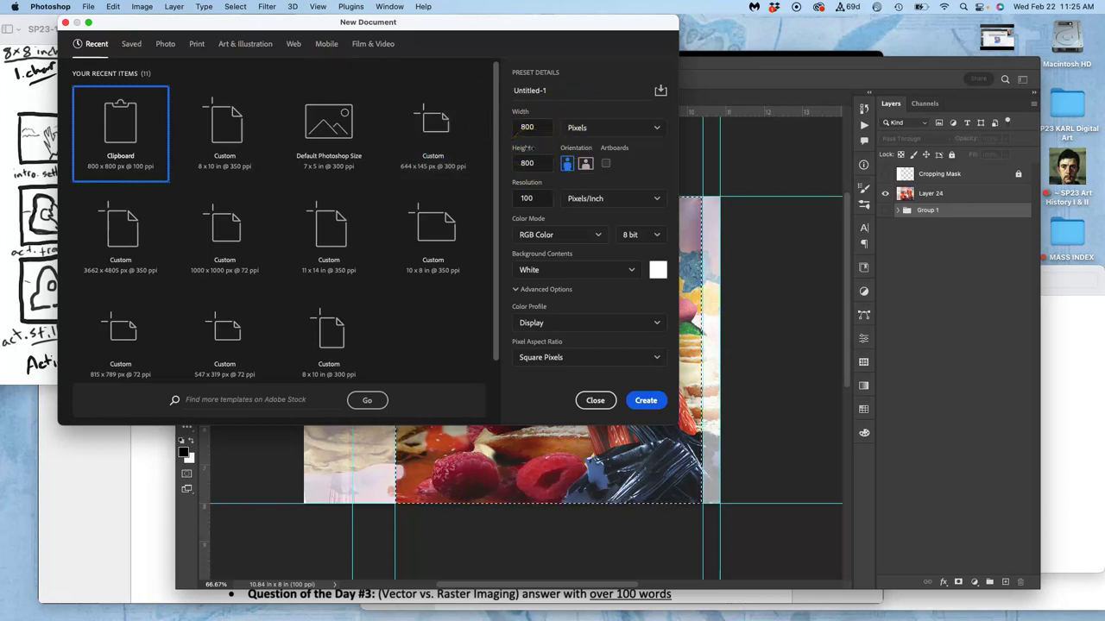
pyautogui.click(525, 128)
pyautogui.click(524, 163)
pyautogui.click(535, 199)
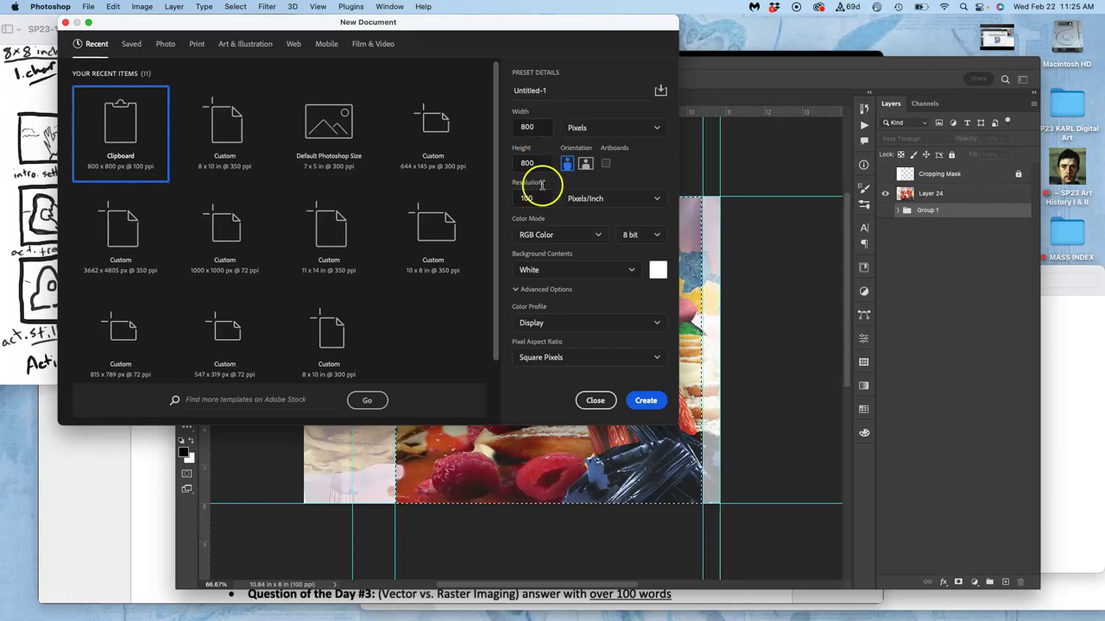
pyautogui.click(539, 90)
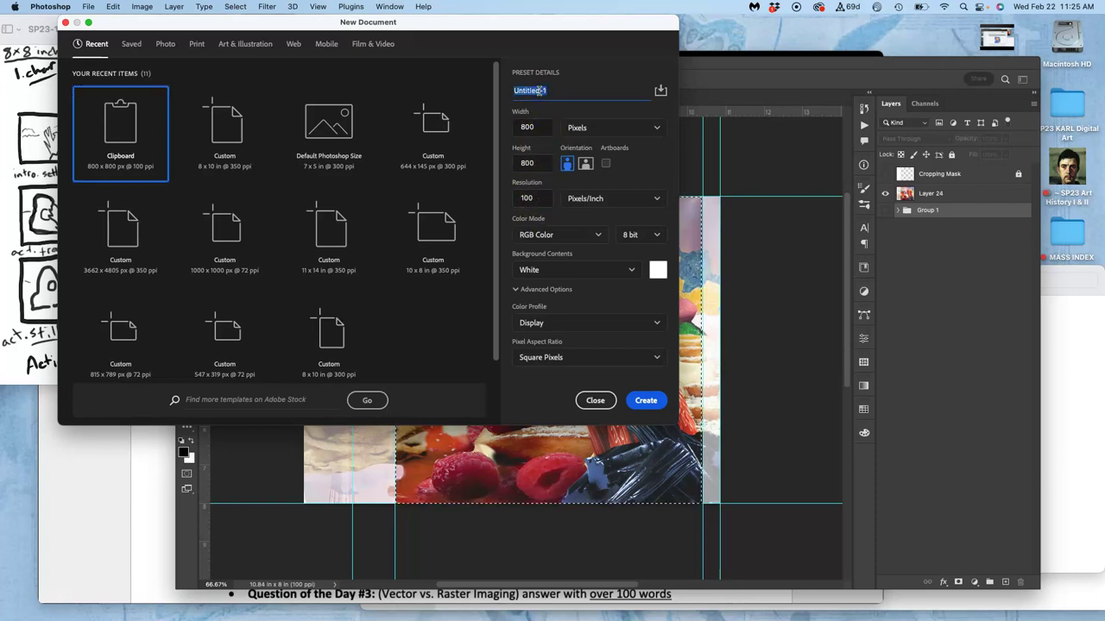